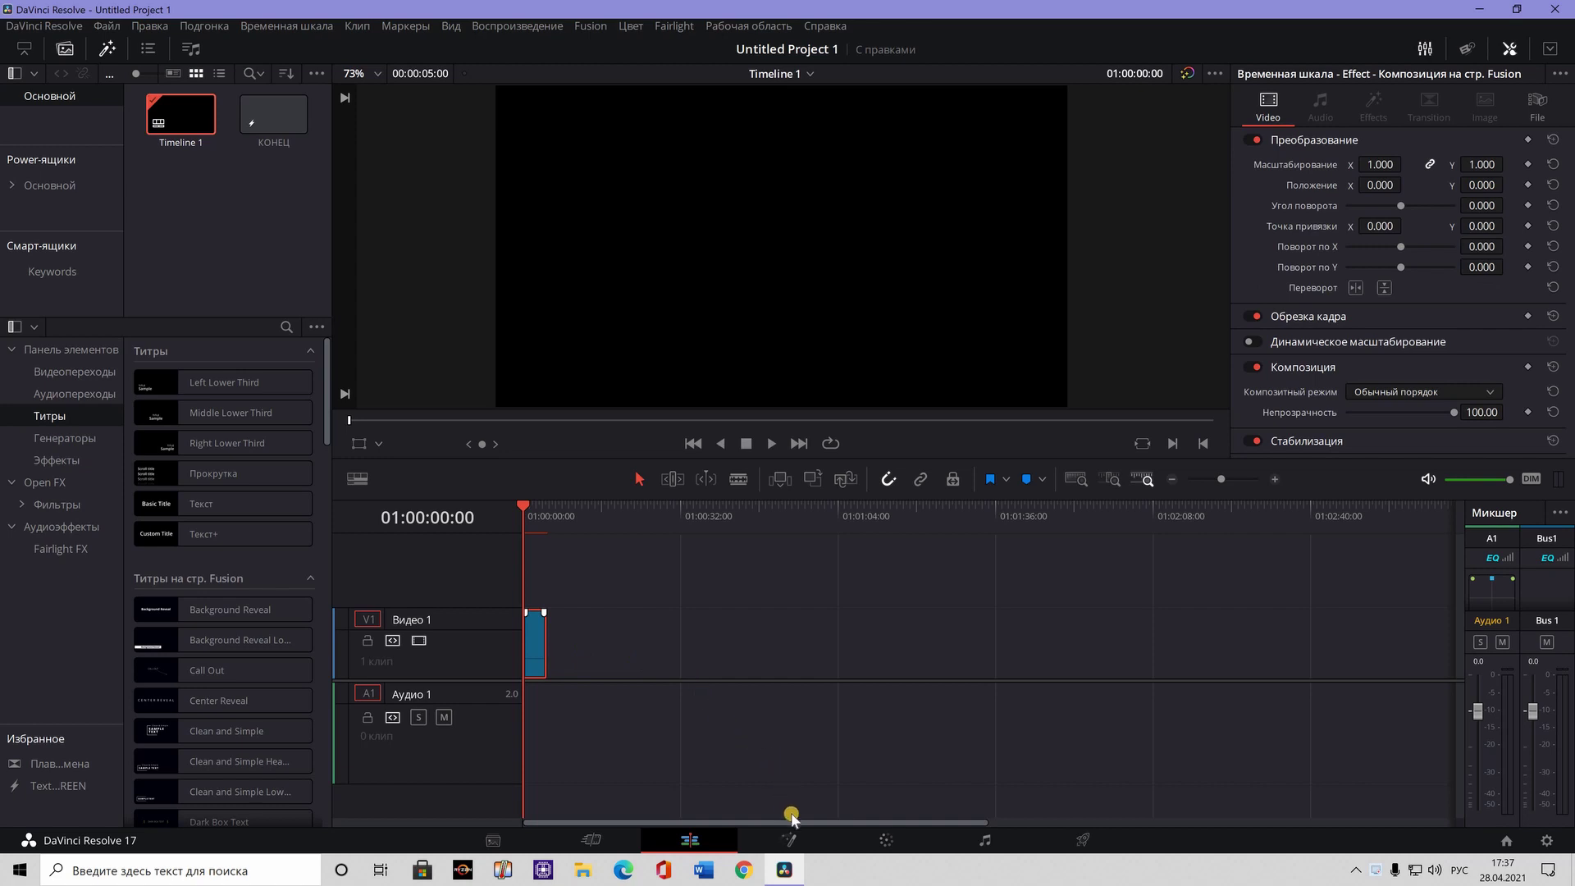
On the Fusion page, move MediaOut1 aside, add a Background node with space between them, and show it in the first viewer
click(793, 840)
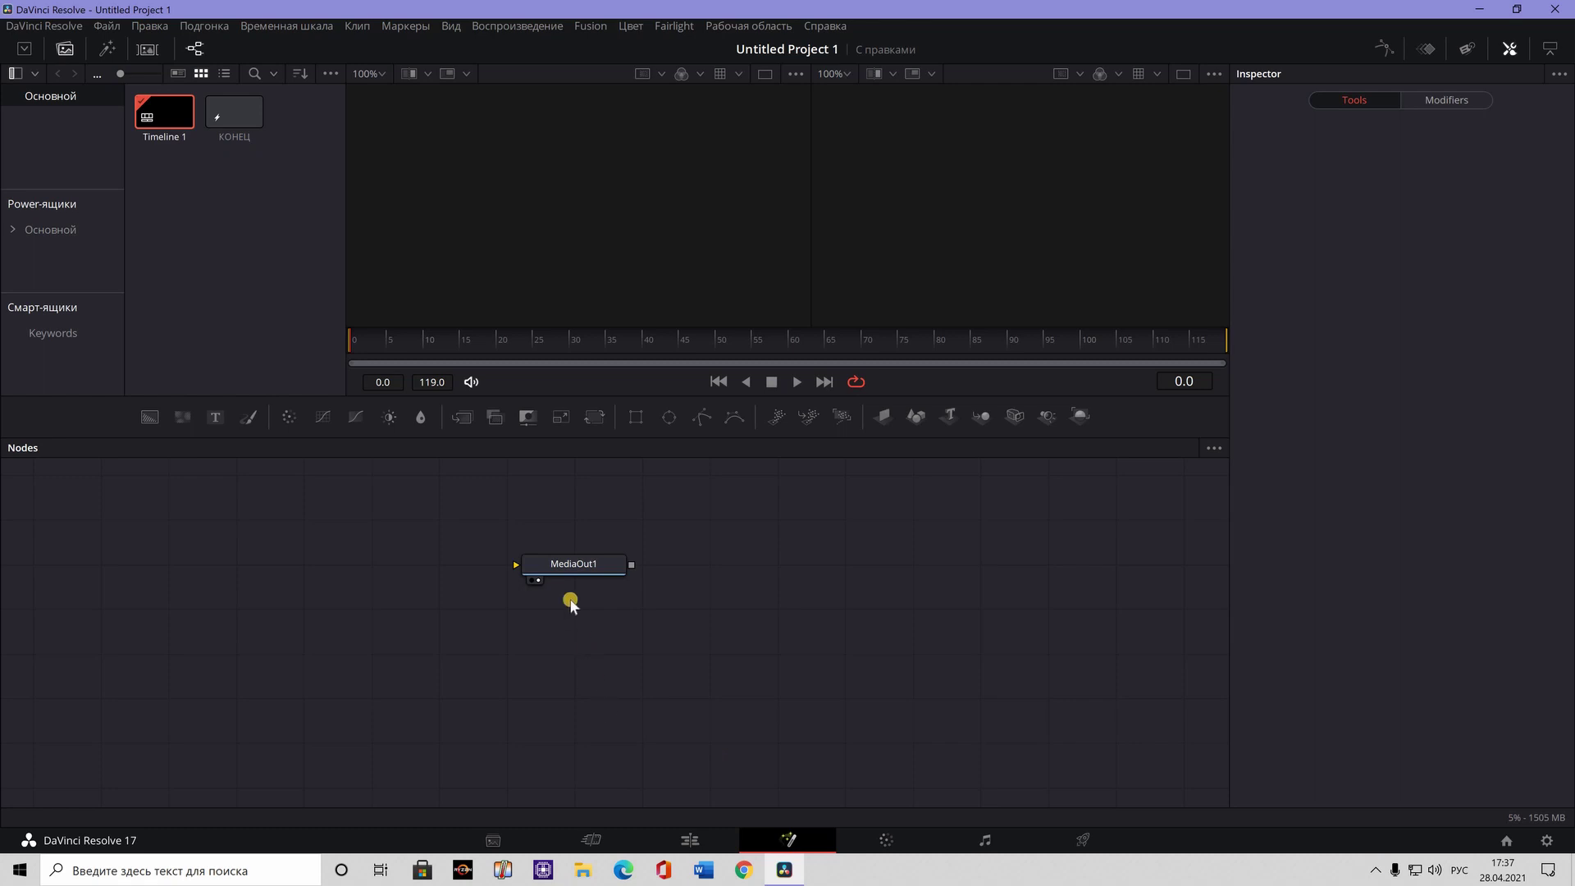
drag(564, 572, 786, 623)
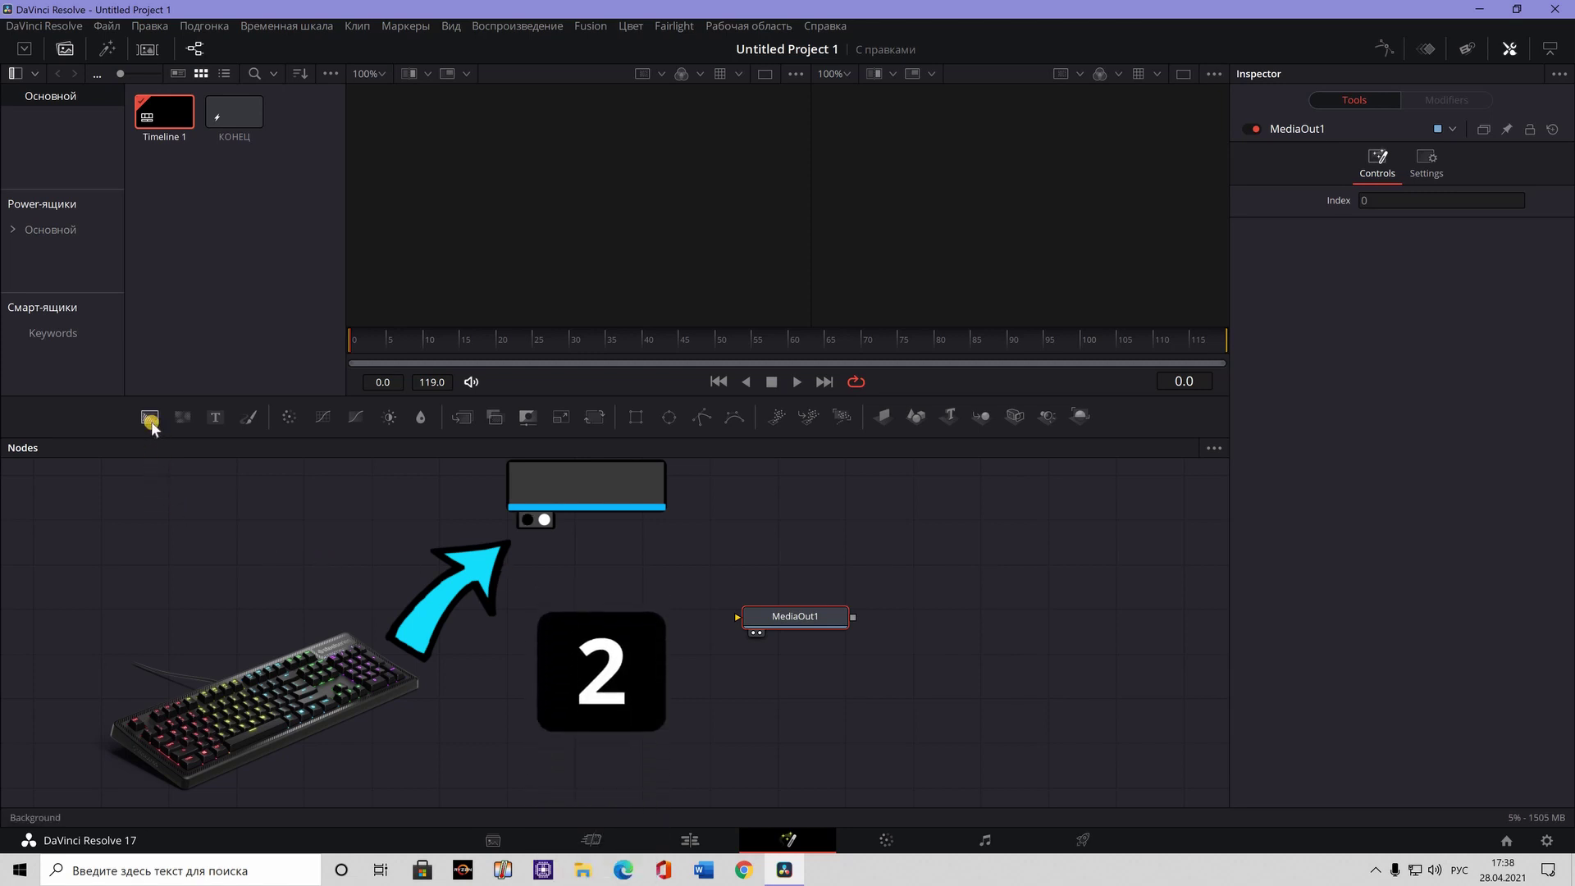
click(668, 587)
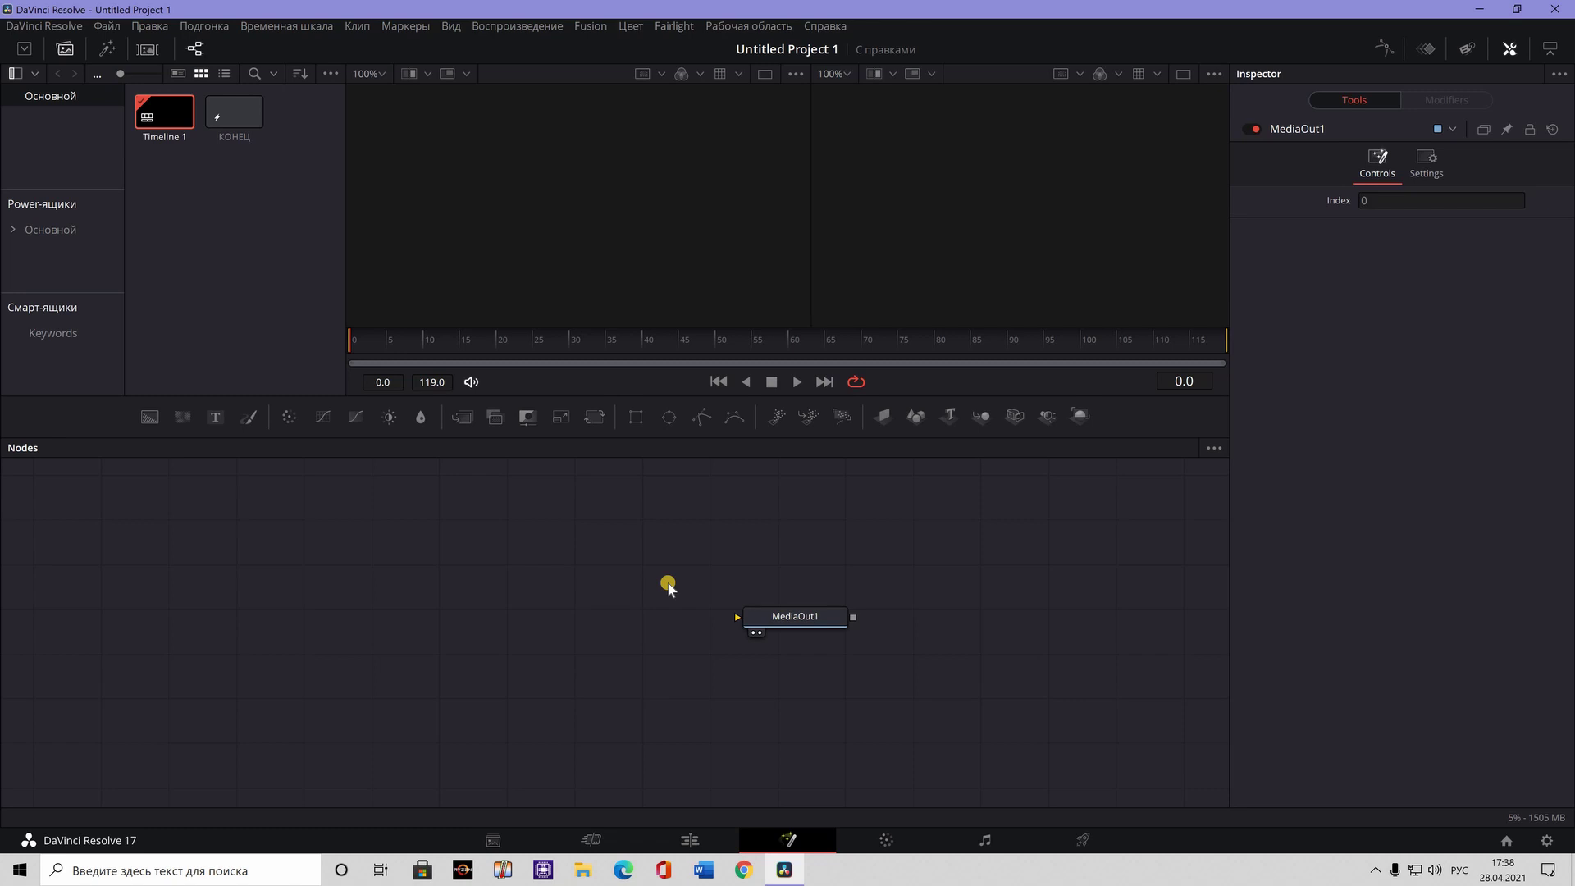
click(156, 416)
click(275, 615)
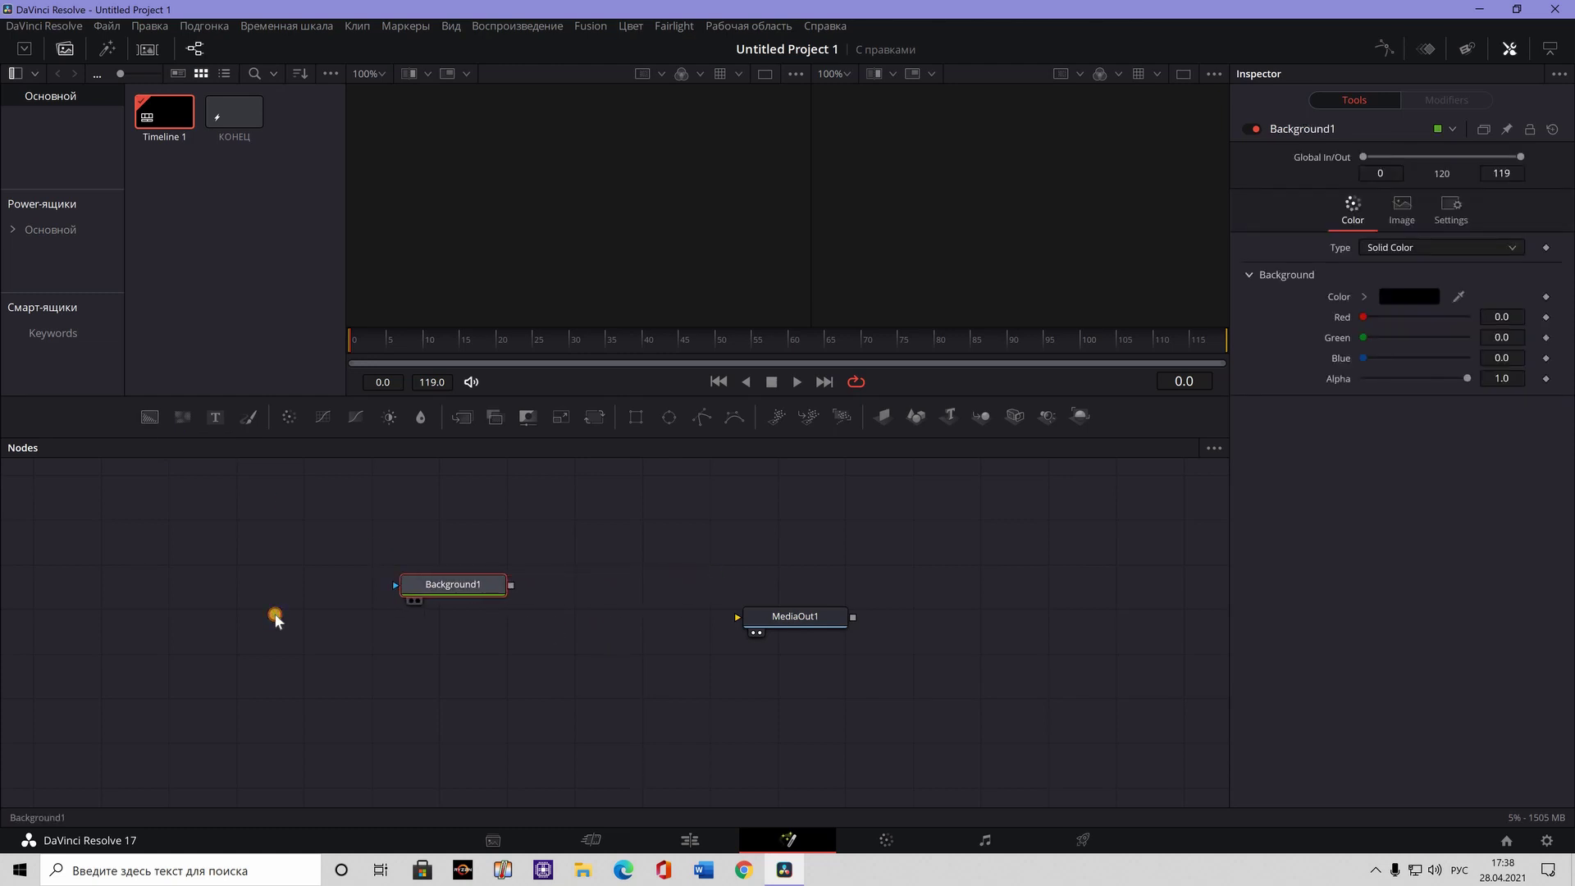
click(259, 629)
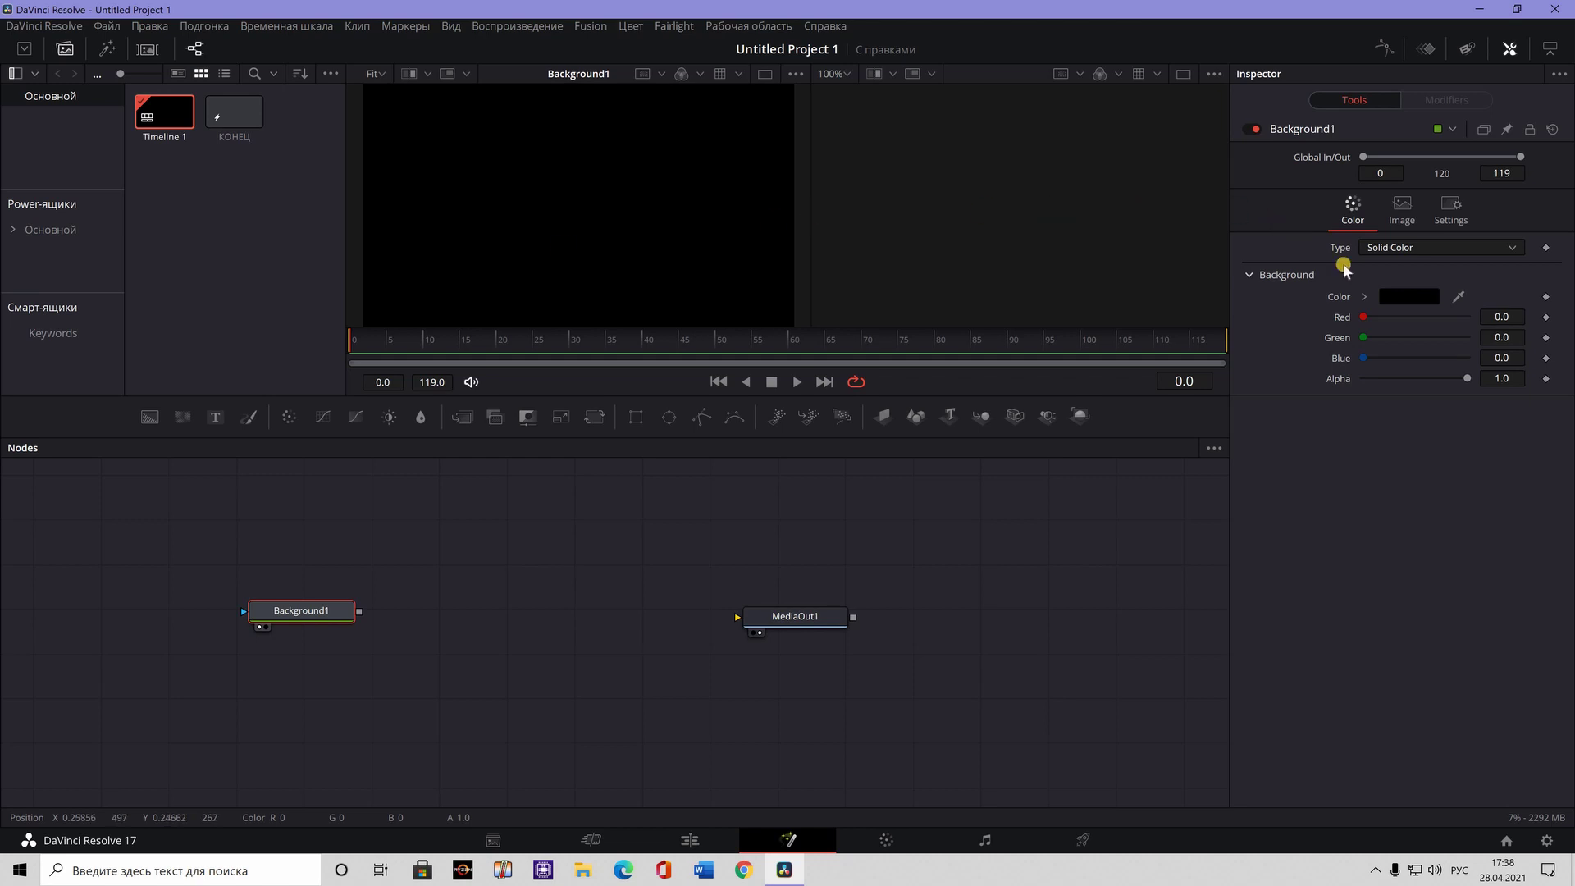
Set the Background1 color to the bright blue basic swatch (red 0.0, green 0.333333, blue 1.0)
click(1432, 300)
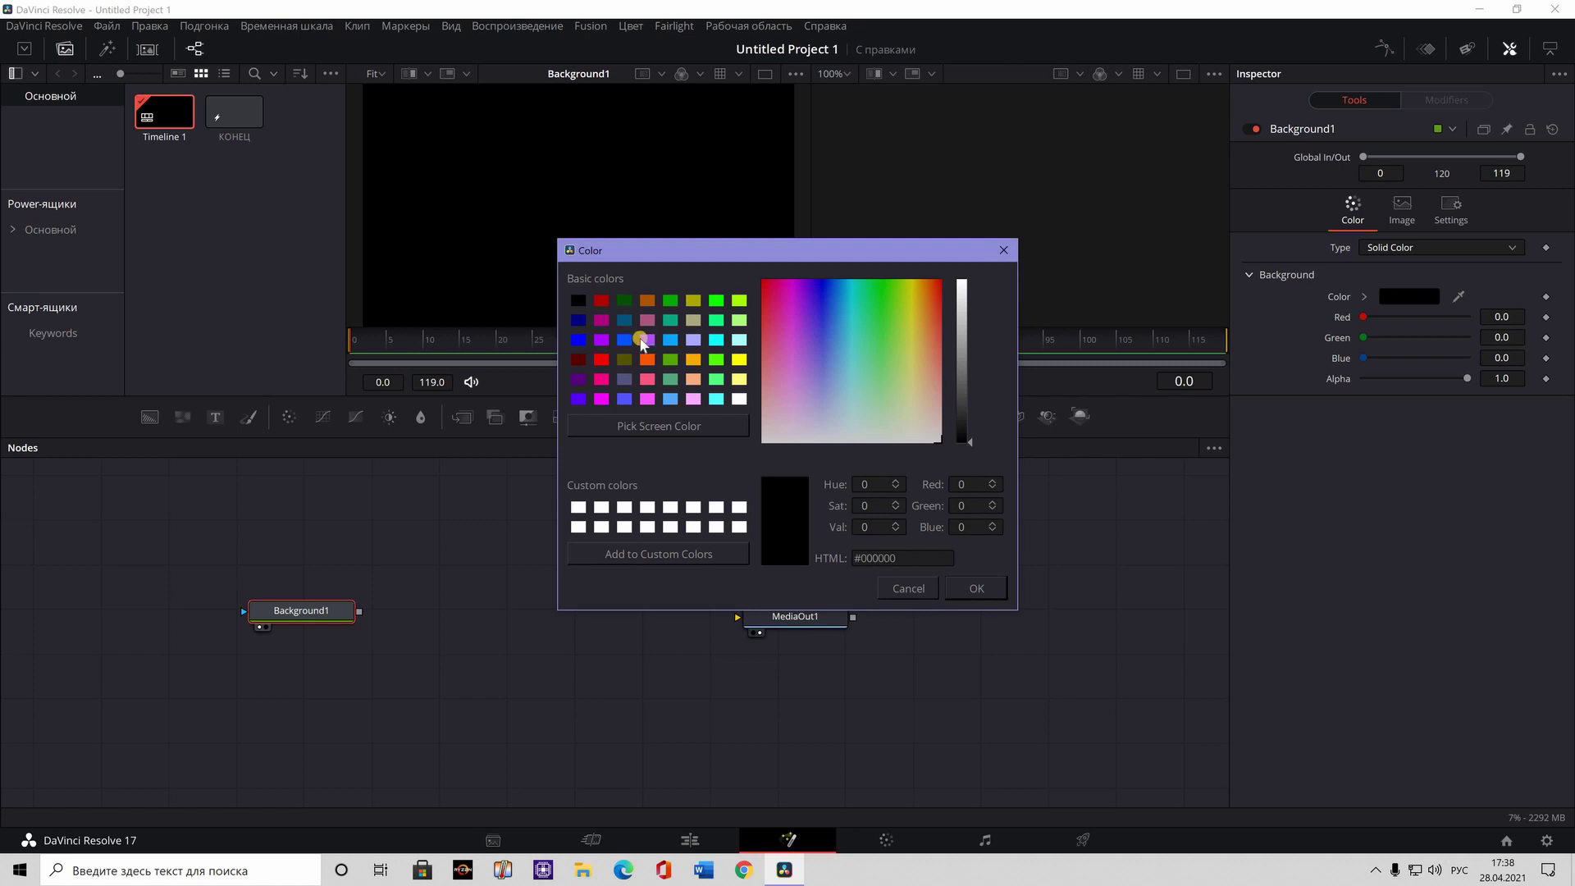
click(631, 338)
click(977, 589)
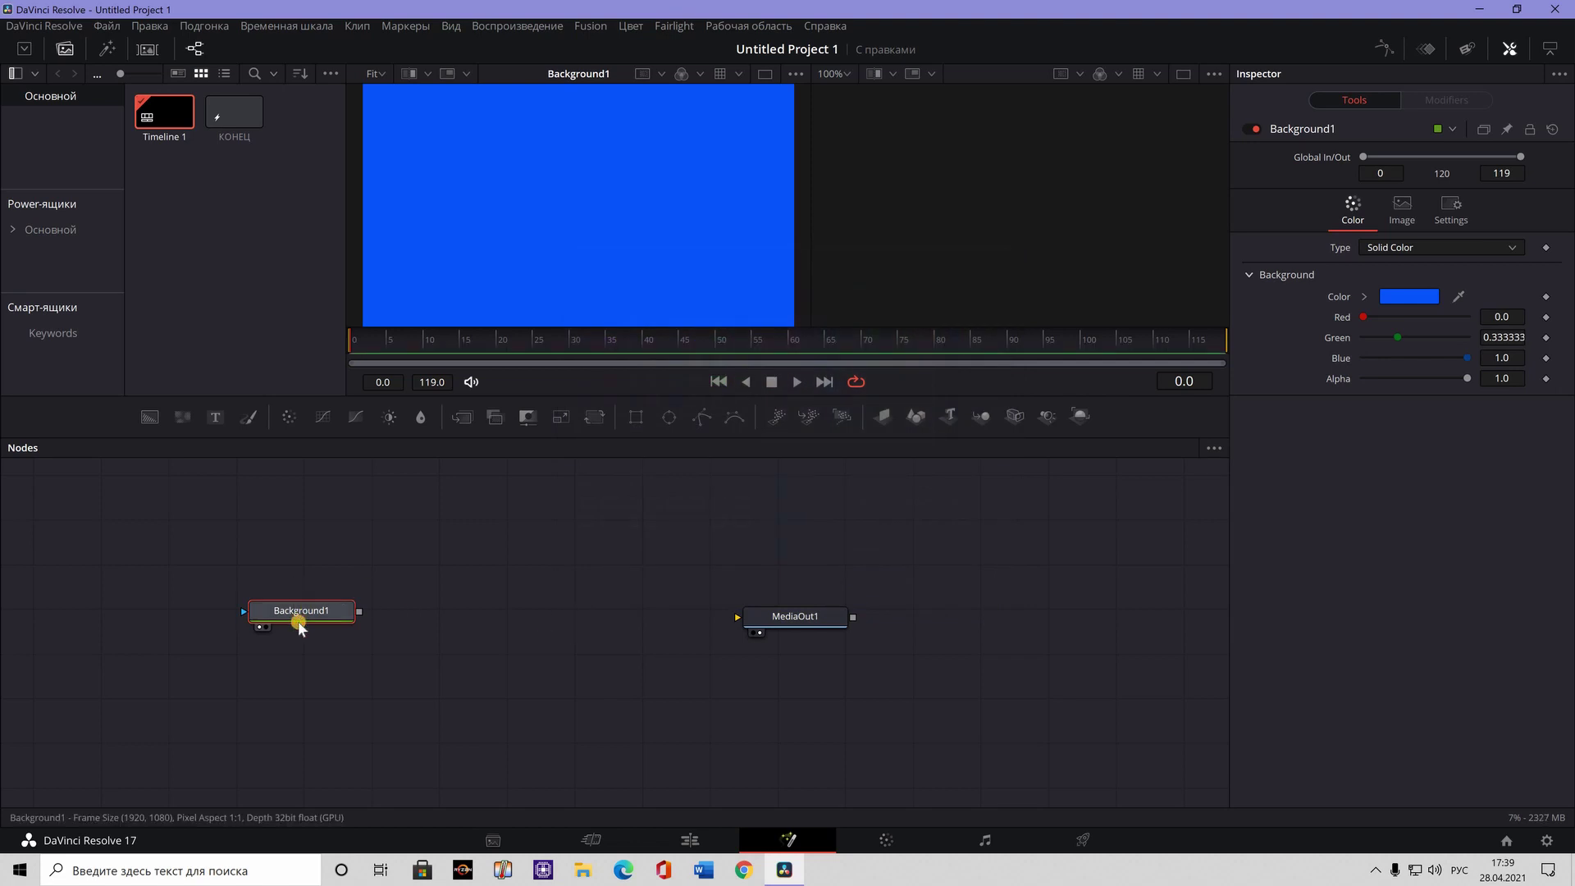
Mask Background1 with a Rectangle of width about 0.055 and corner radius about 0.268, shaping a narrow vertical bar
drag(300, 623, 298, 637)
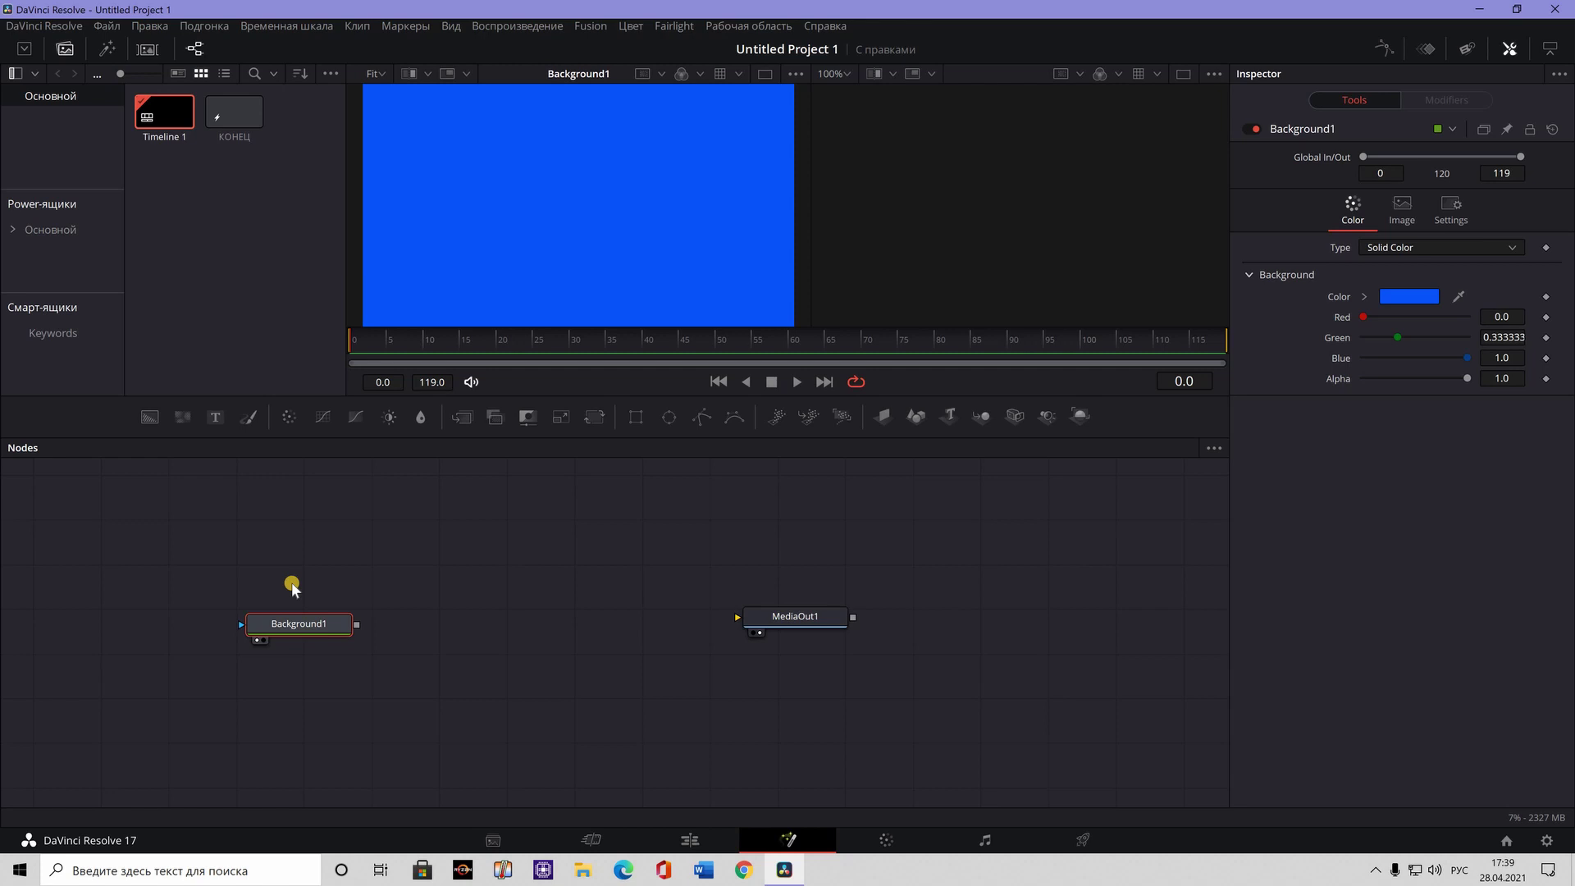
click(635, 418)
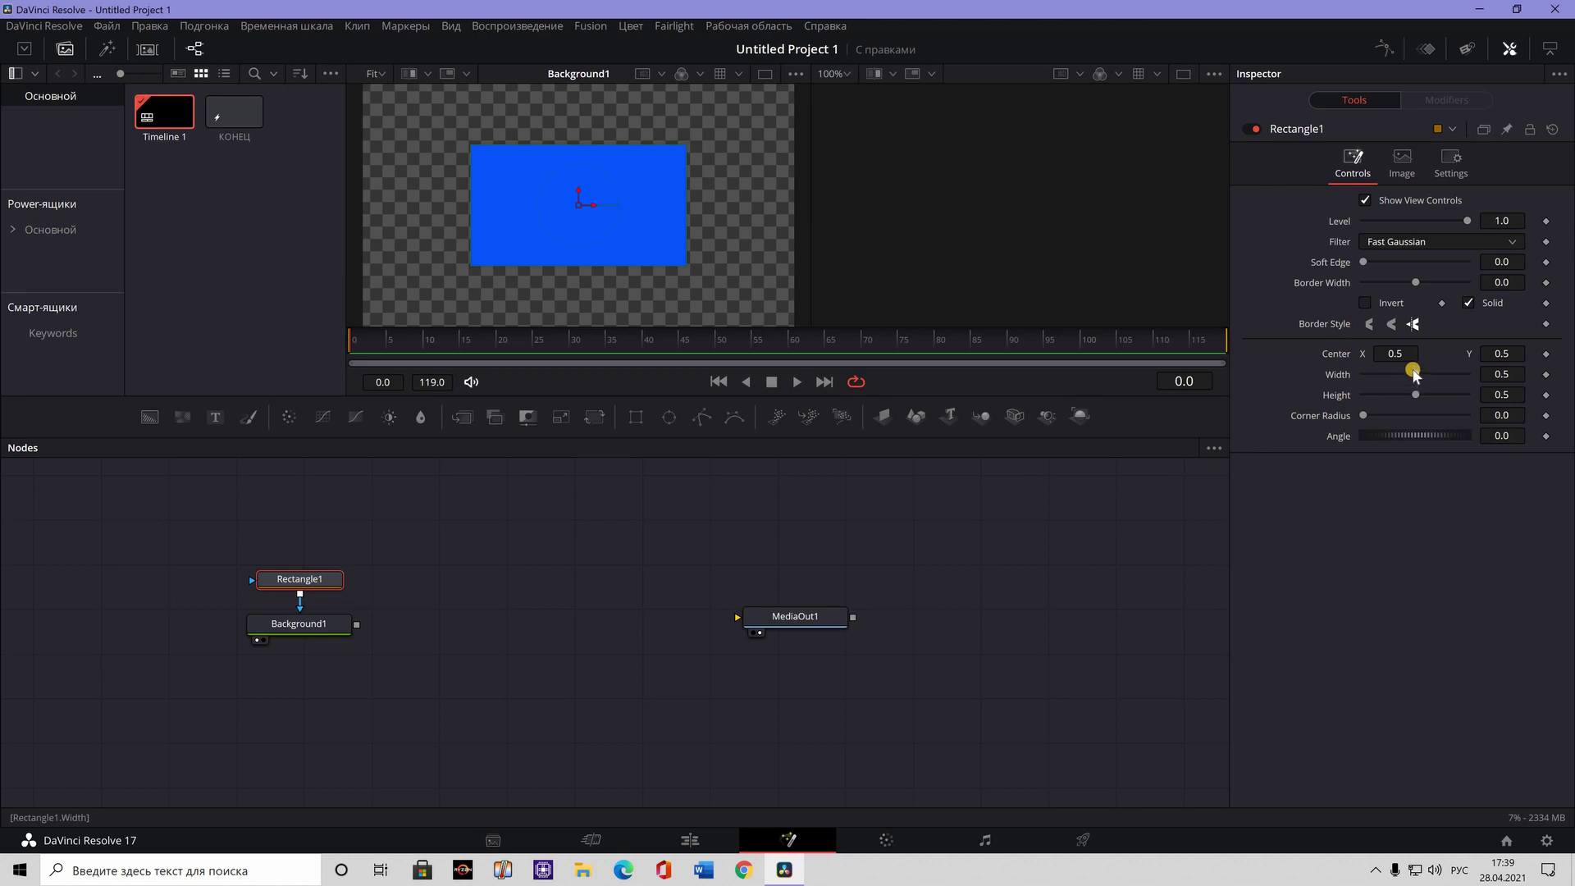
drag(1406, 372, 1392, 421)
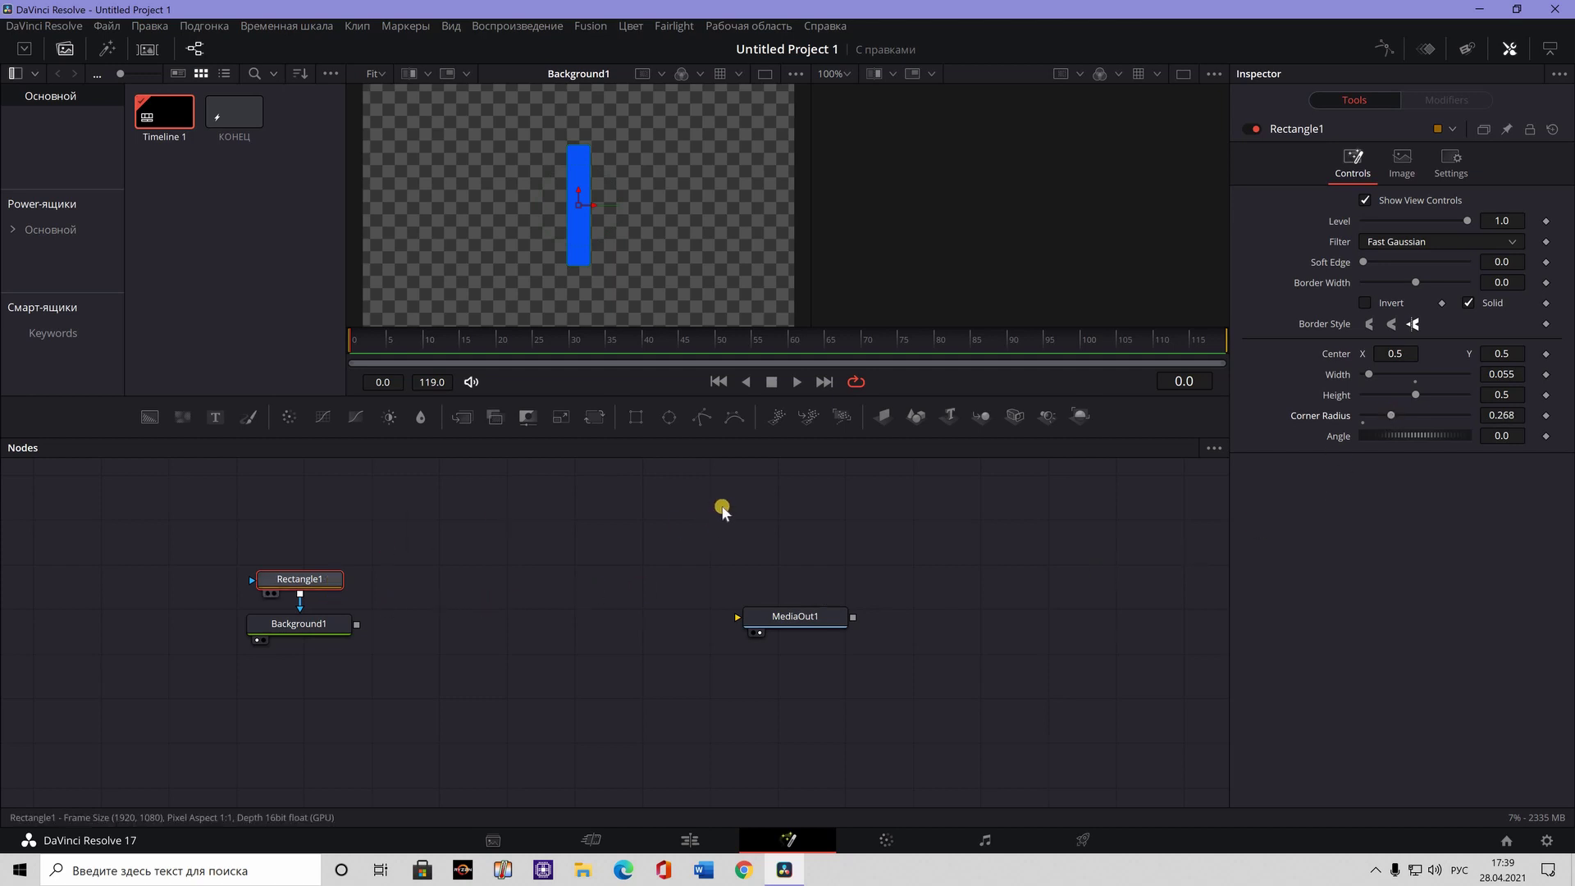
Add an Ellipse mask between Rectangle1 and Background1, and shrink it to about 0.22 wide and 0.205 high
click(672, 419)
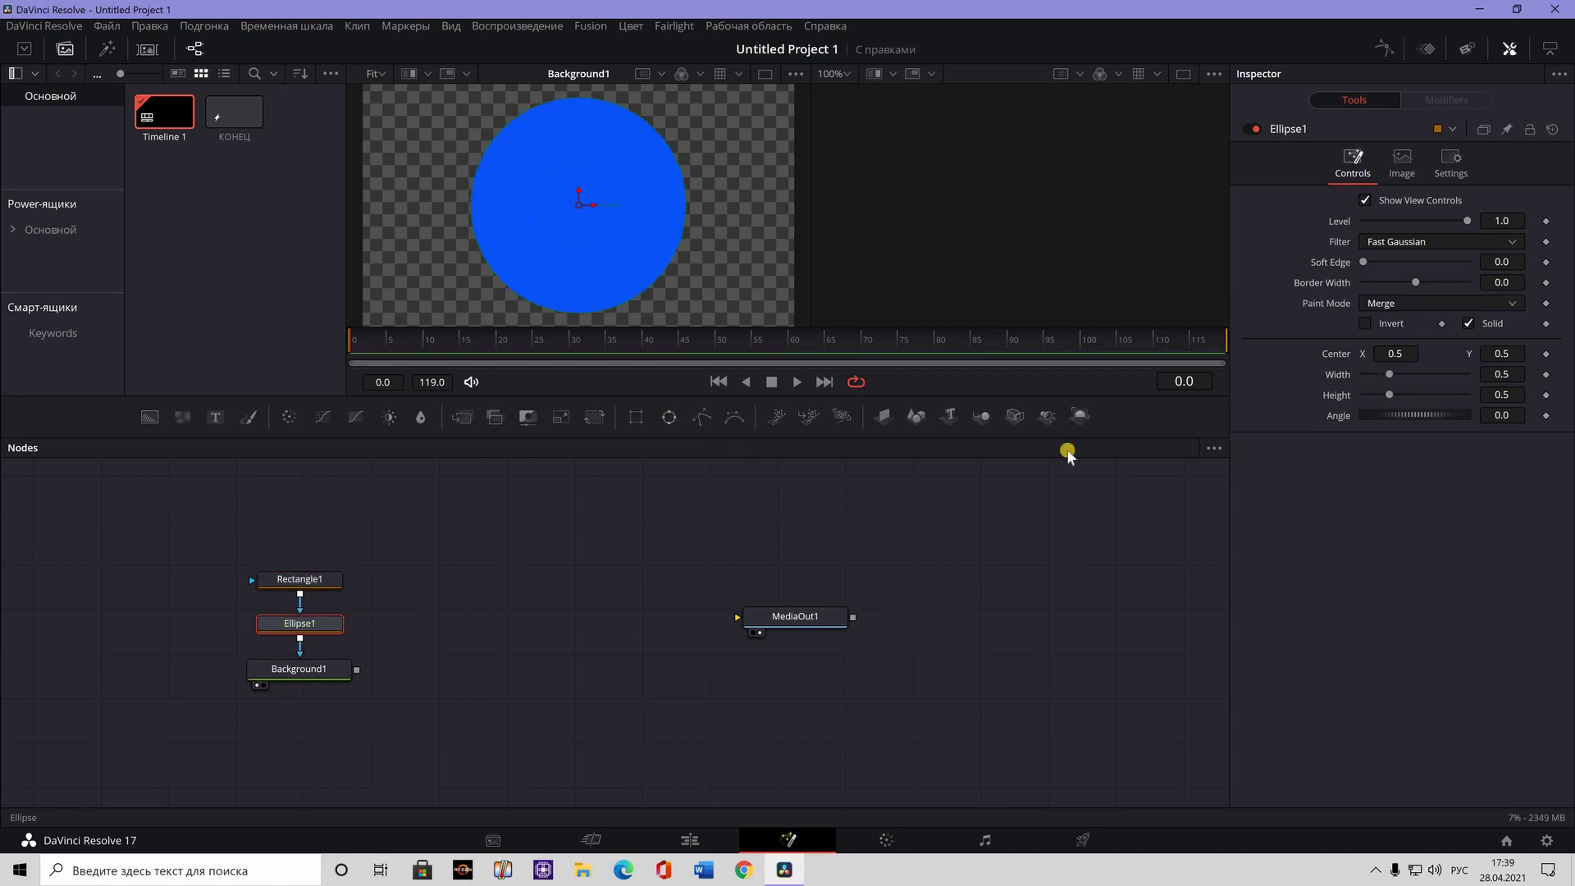
click(1389, 373)
mouse_move(1390, 373)
mouse_down()
mouse_move(1370, 373)
mouse_move(1374, 397)
mouse_up()
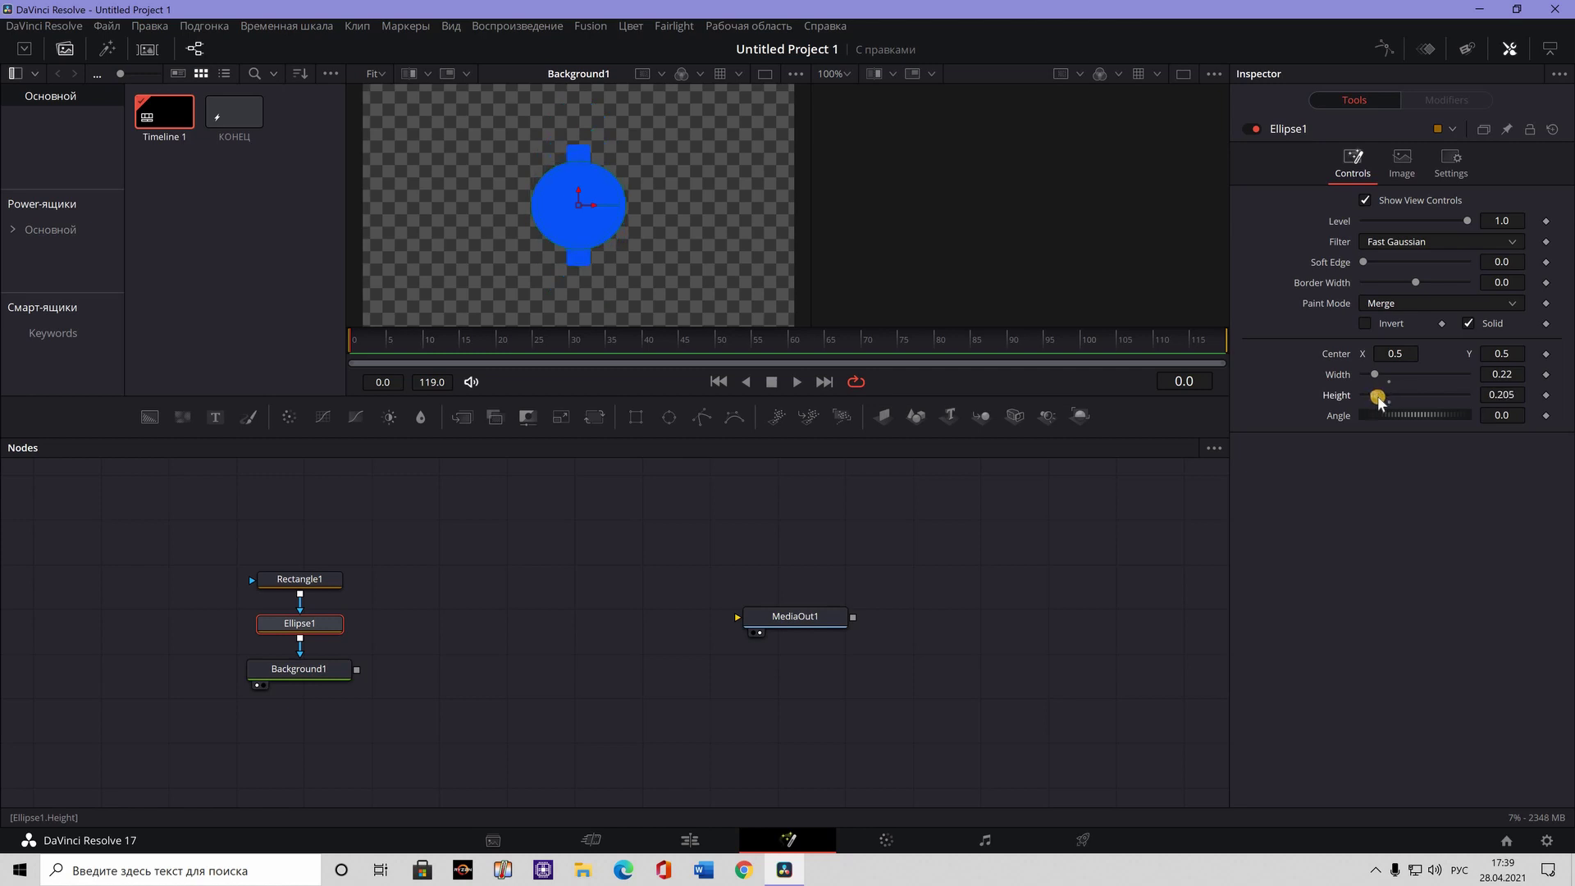
Set the ellipse's width and height to 0.09 and move it below the bar, to center Y about 0.13, forming an exclamation mark
click(1501, 374)
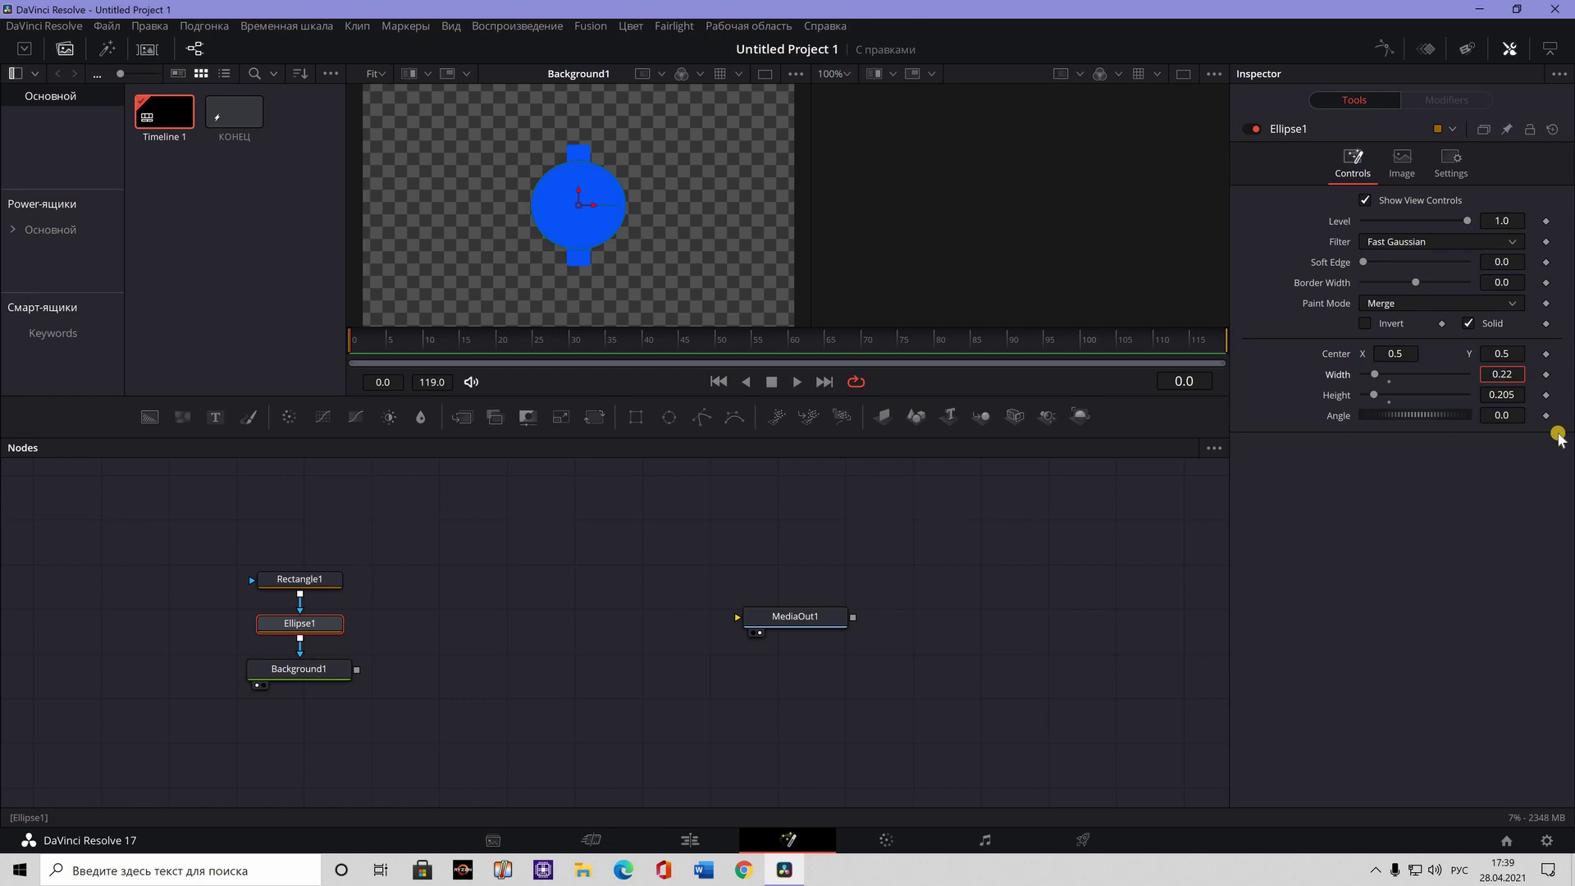
text(09)
key(Delete)
key(Delete)
key(Tab)
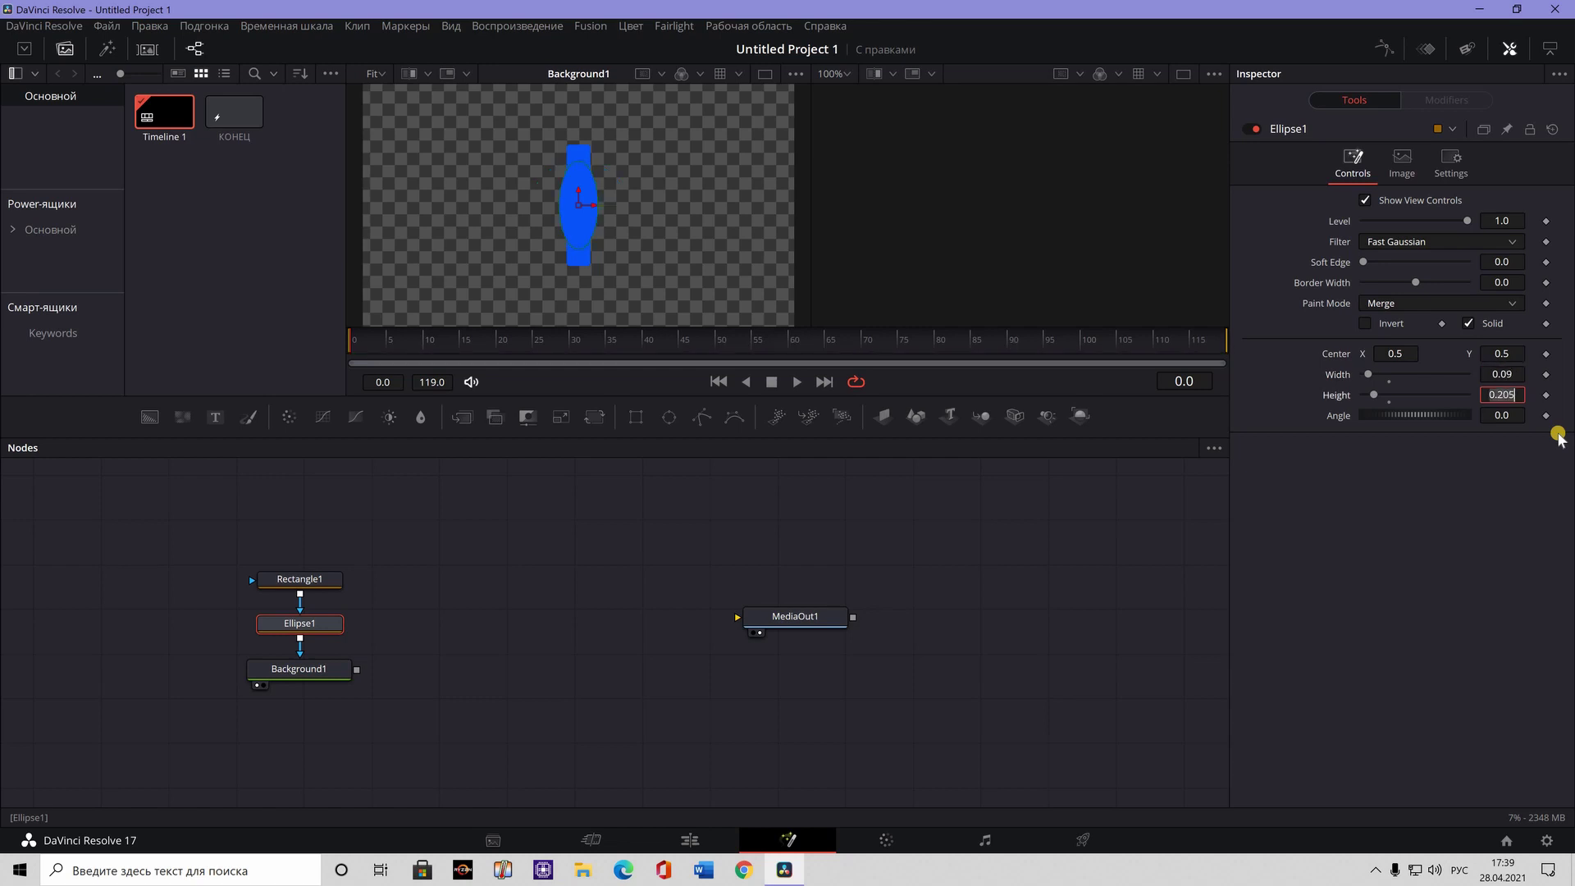
key(BackSpace)
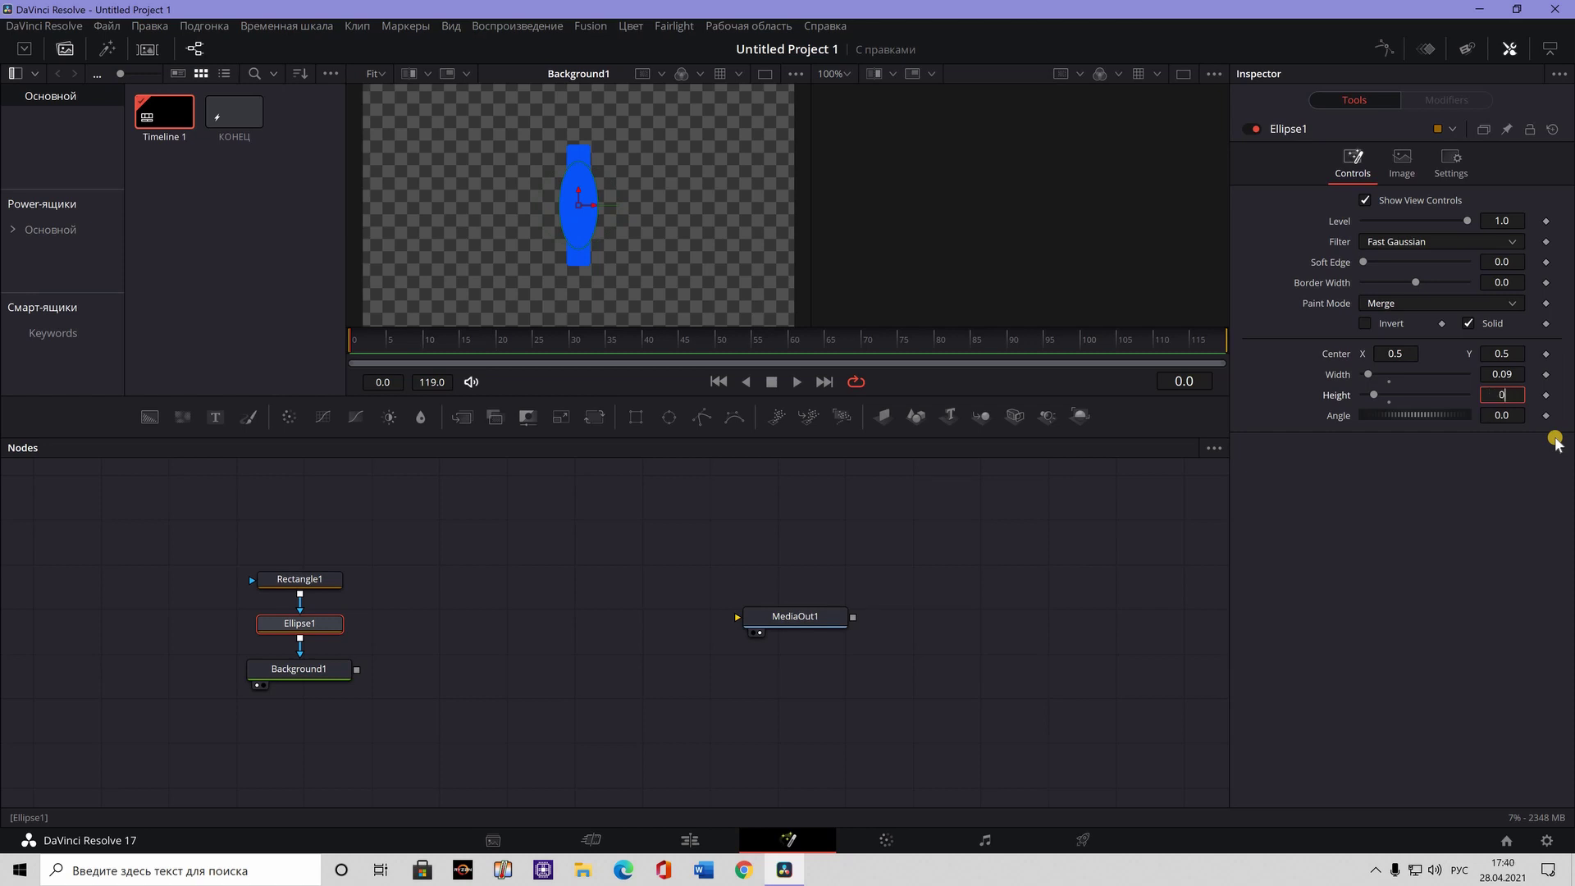
text(0.09)
key(Tab)
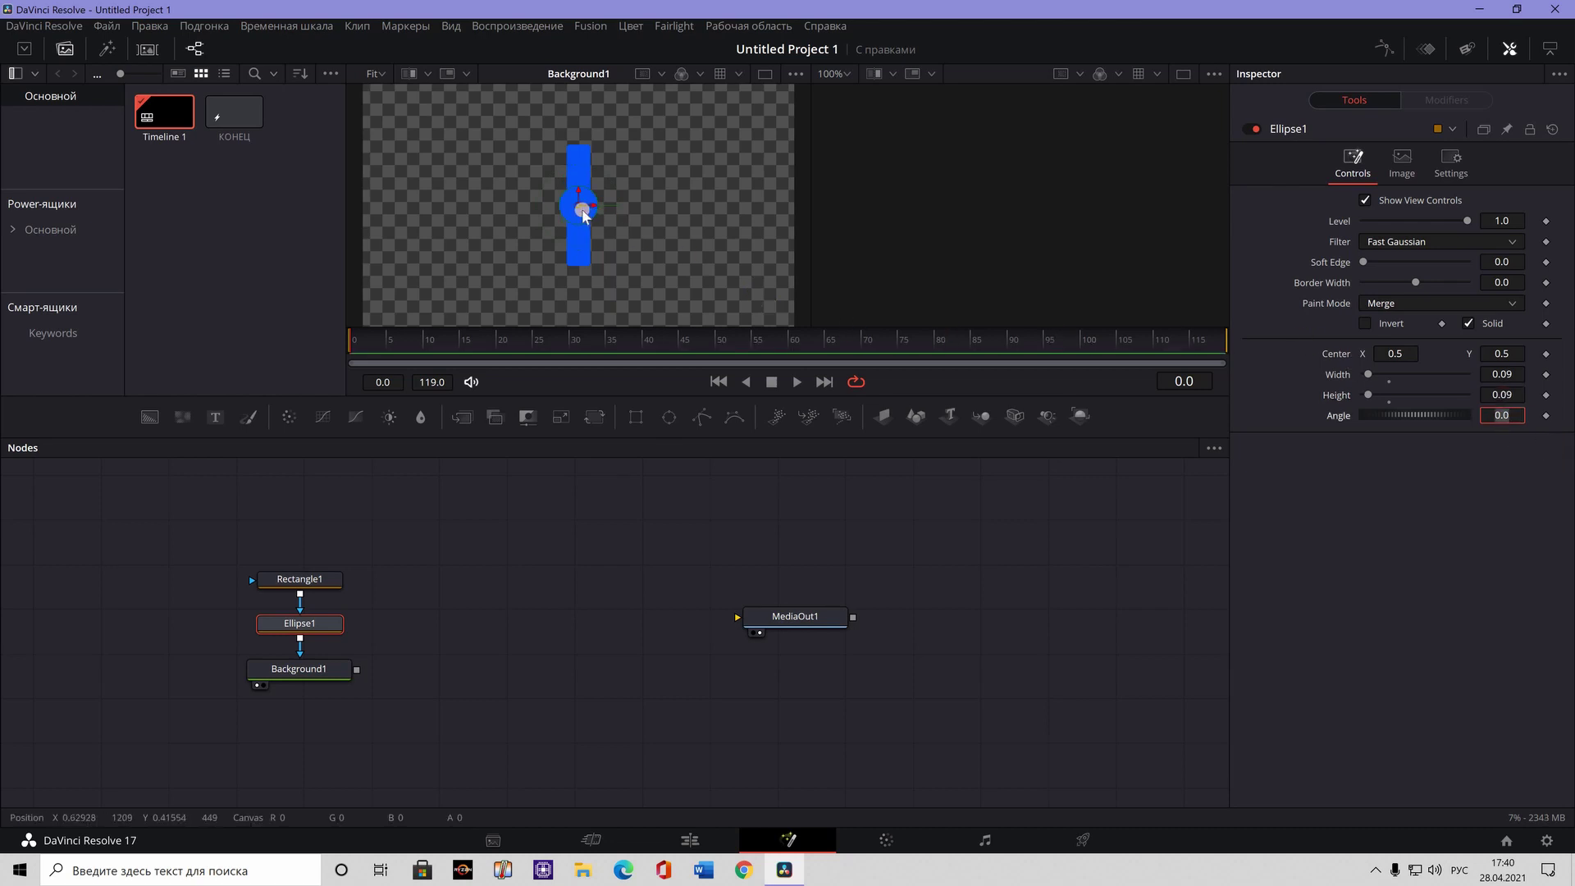
drag(579, 209, 580, 301)
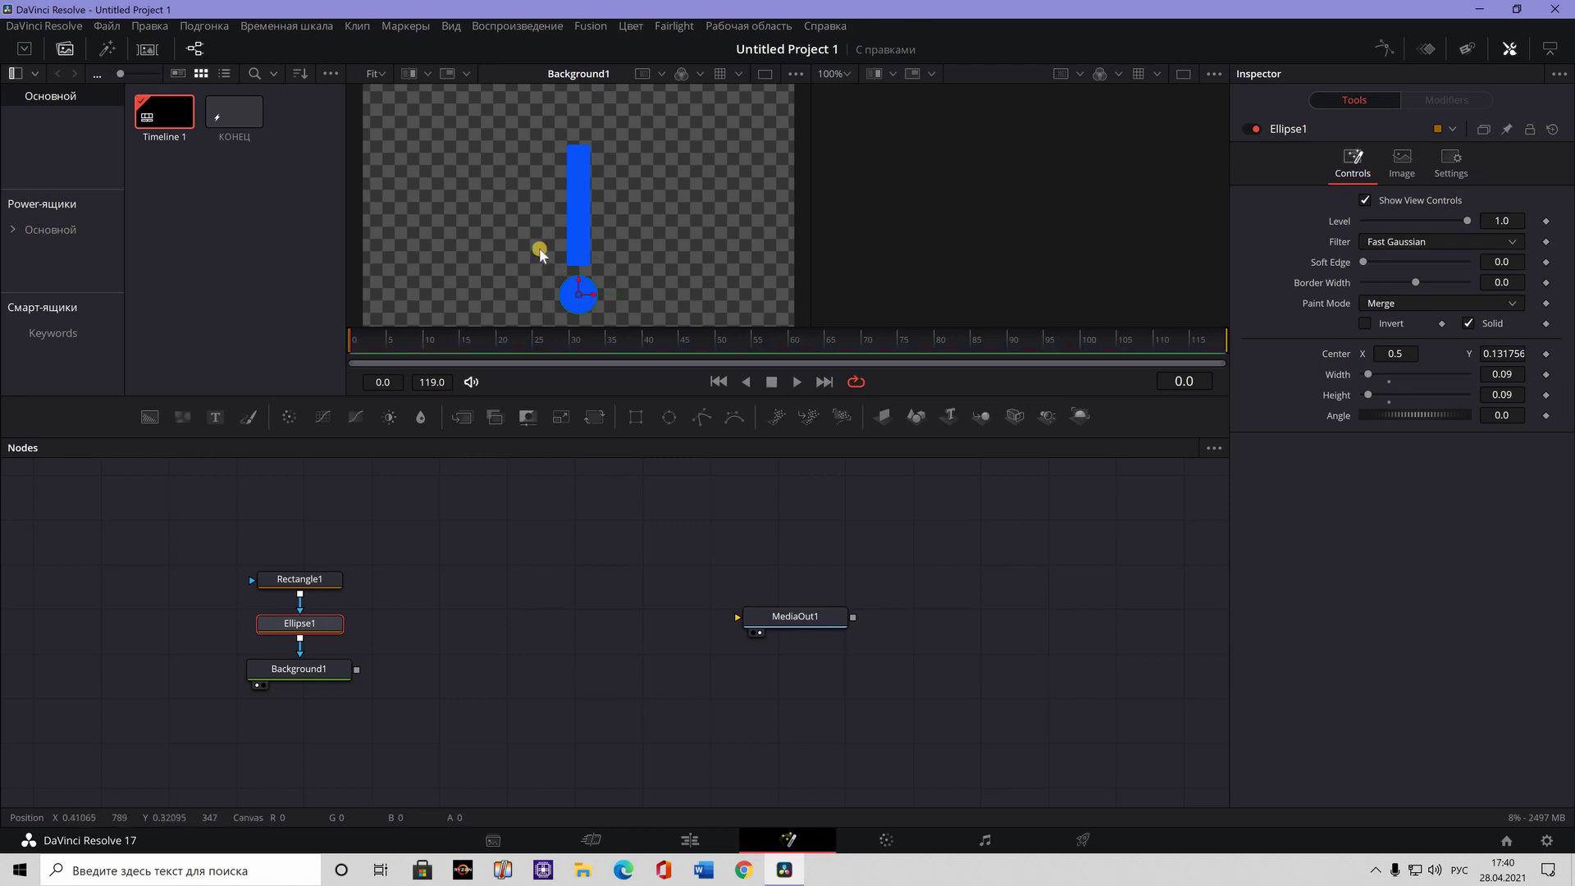
Group the Rectangle1, Ellipse1 and Background1 nodes and move the group slightly down in line with the output
drag(238, 689, 368, 745)
key(ctrl+g)
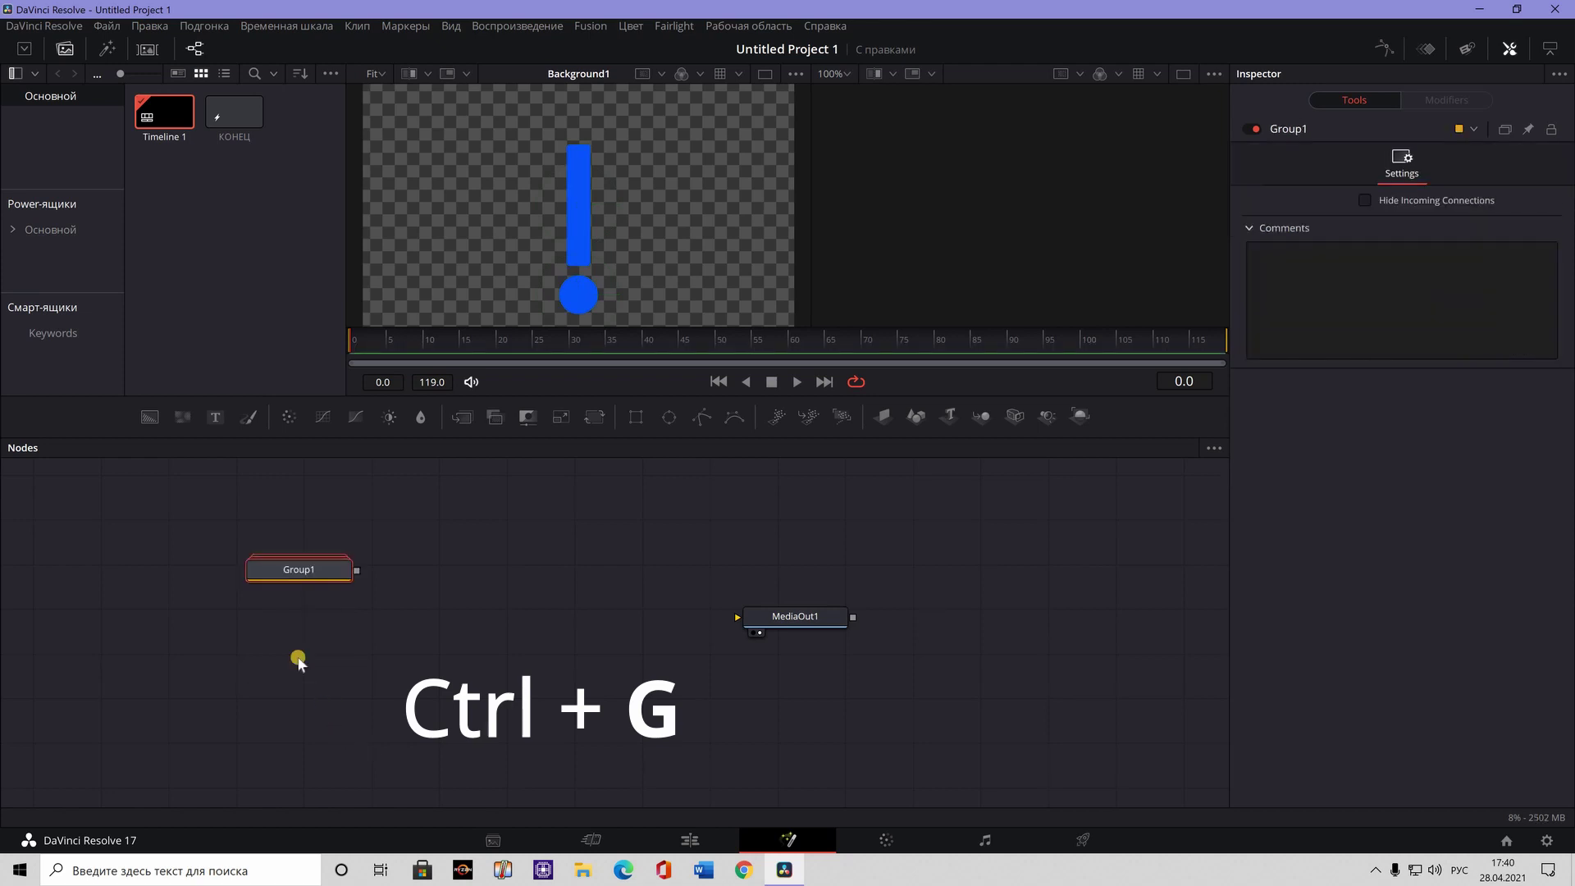
drag(310, 607, 309, 605)
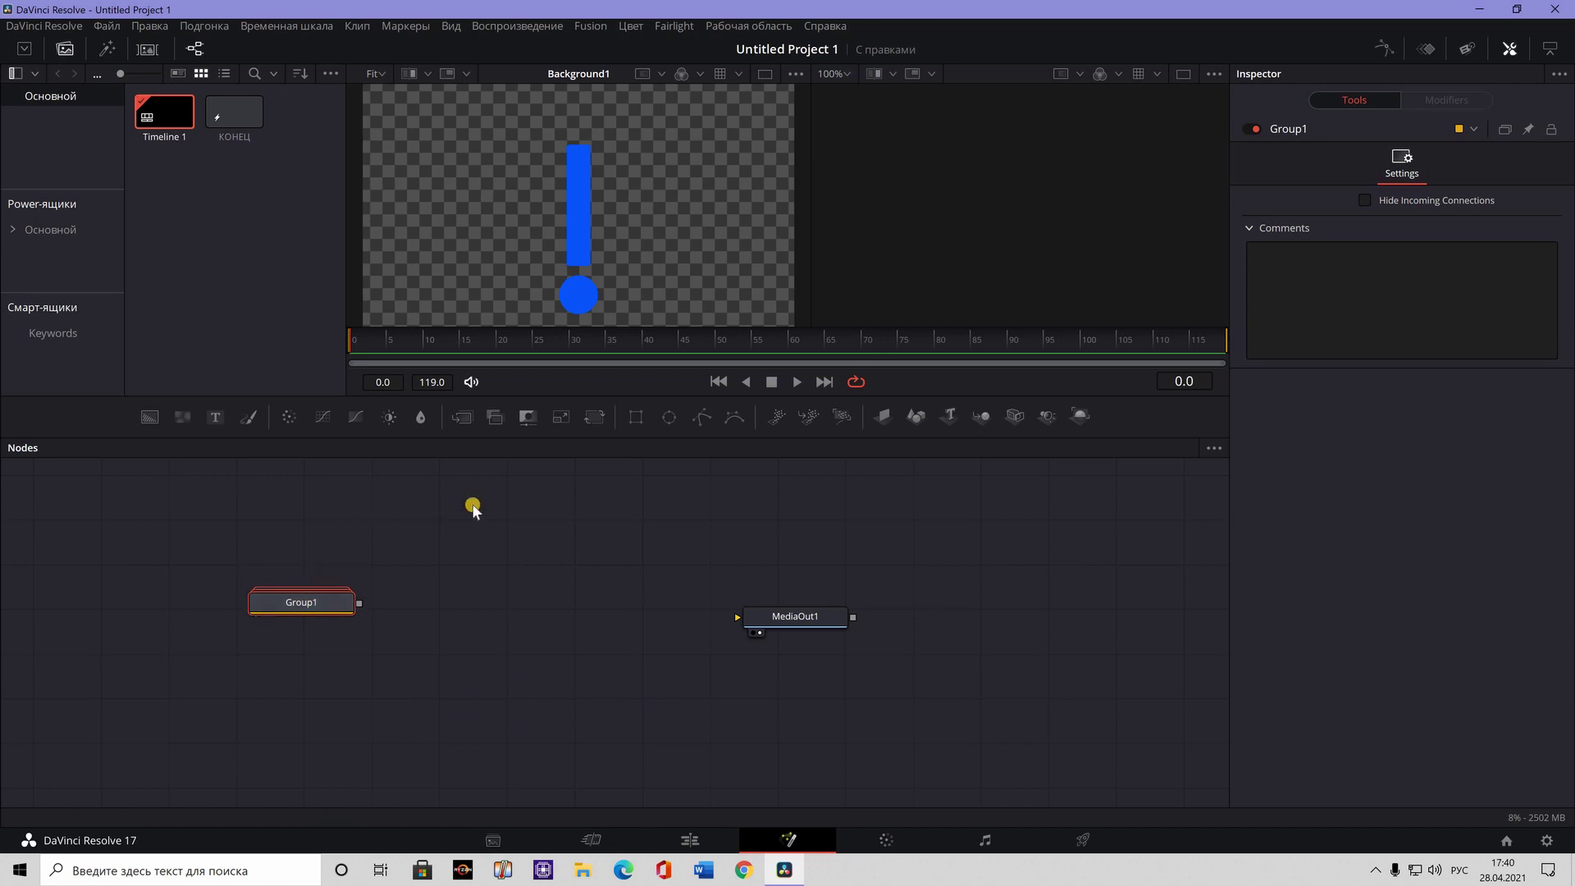
Add a Transform node after the group, show it in the first viewer, and set its size to 0.3
click(596, 418)
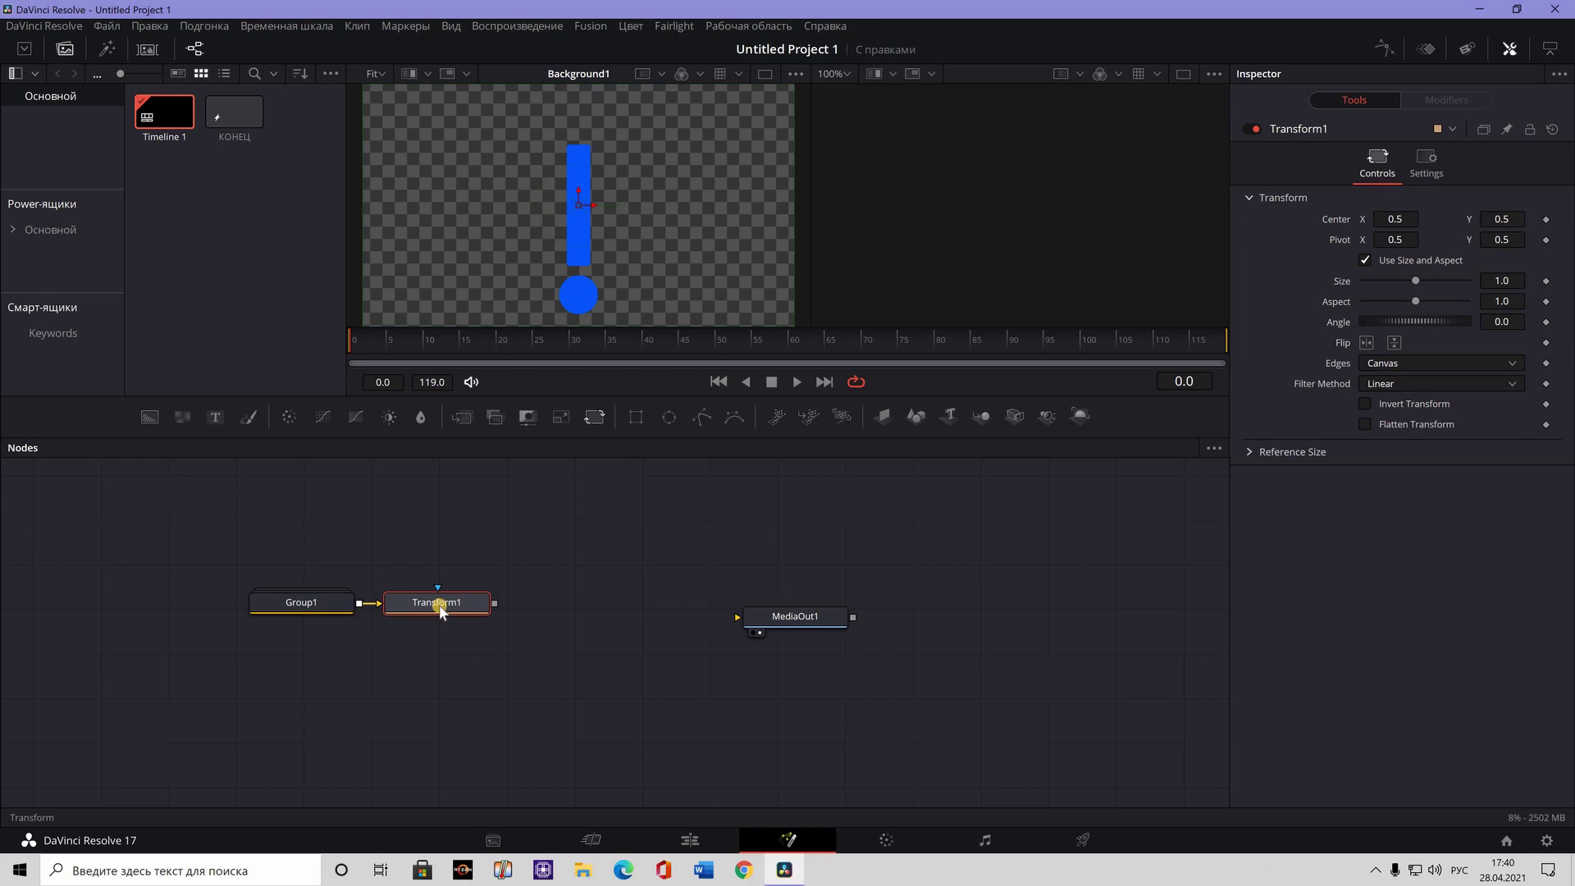
click(393, 619)
drag(1416, 283, 1378, 289)
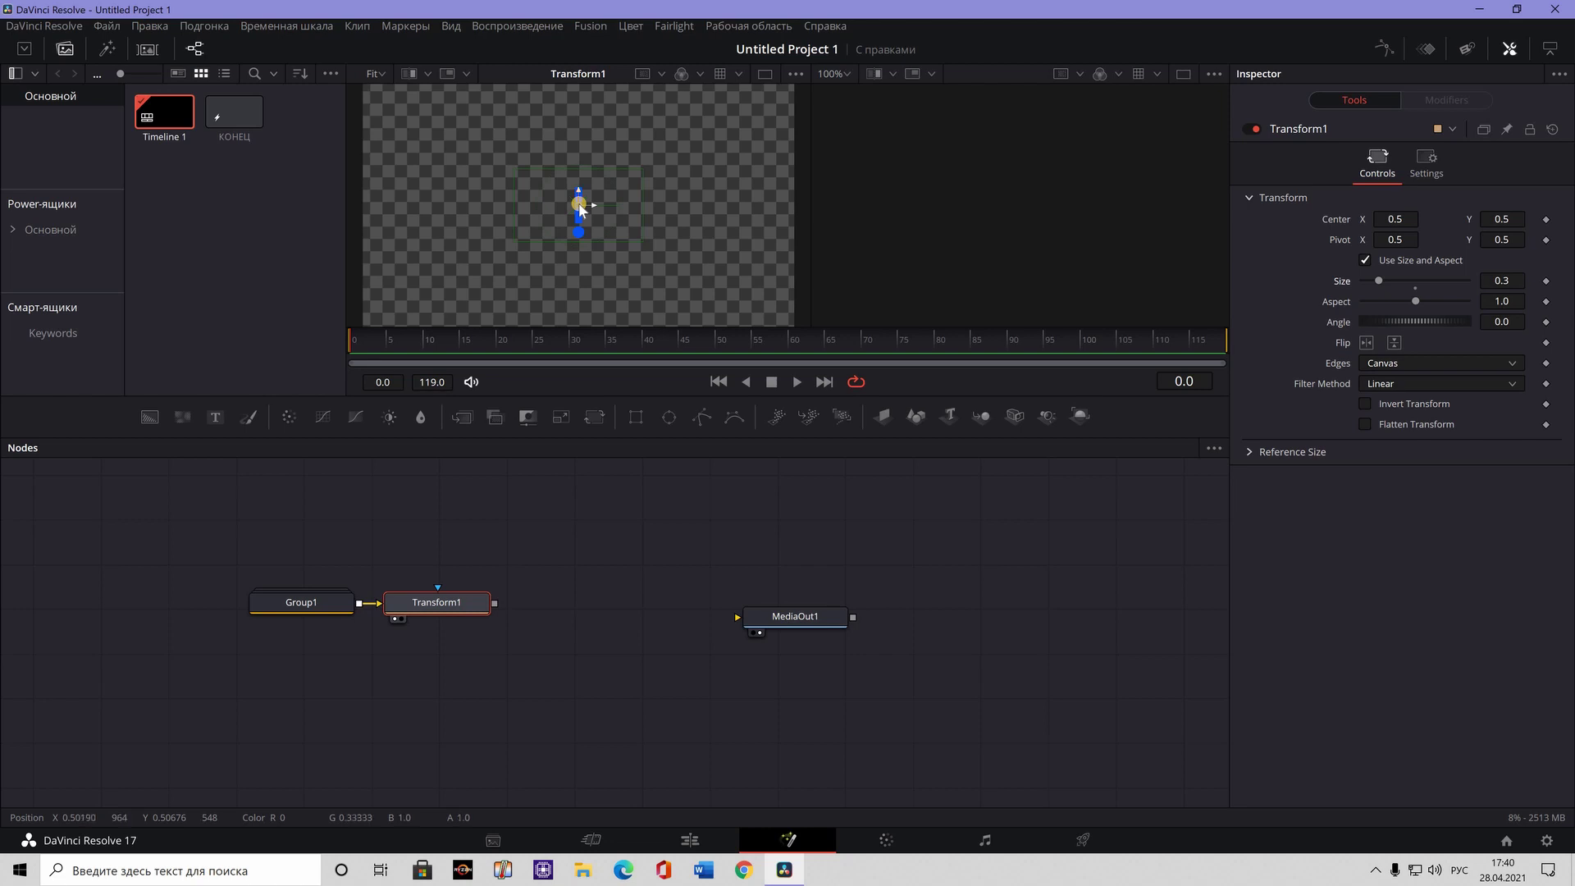
Move the exclamation mark to center X about 0.91, Y about 0.52, and keyframe its Center at frame 118
drag(578, 204, 759, 205)
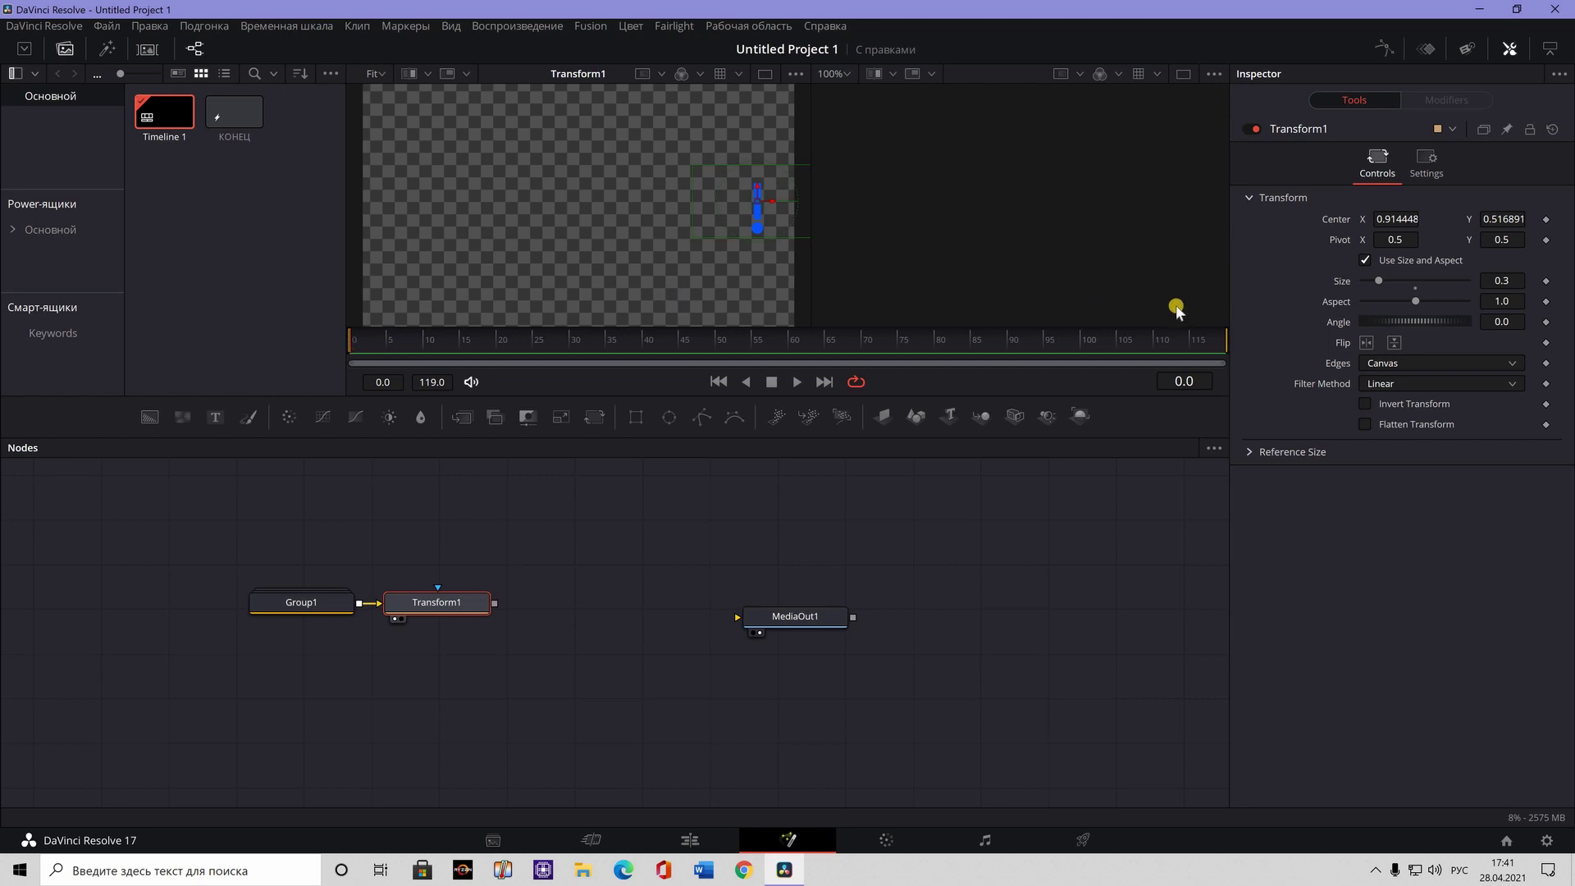
click(1217, 348)
click(1549, 223)
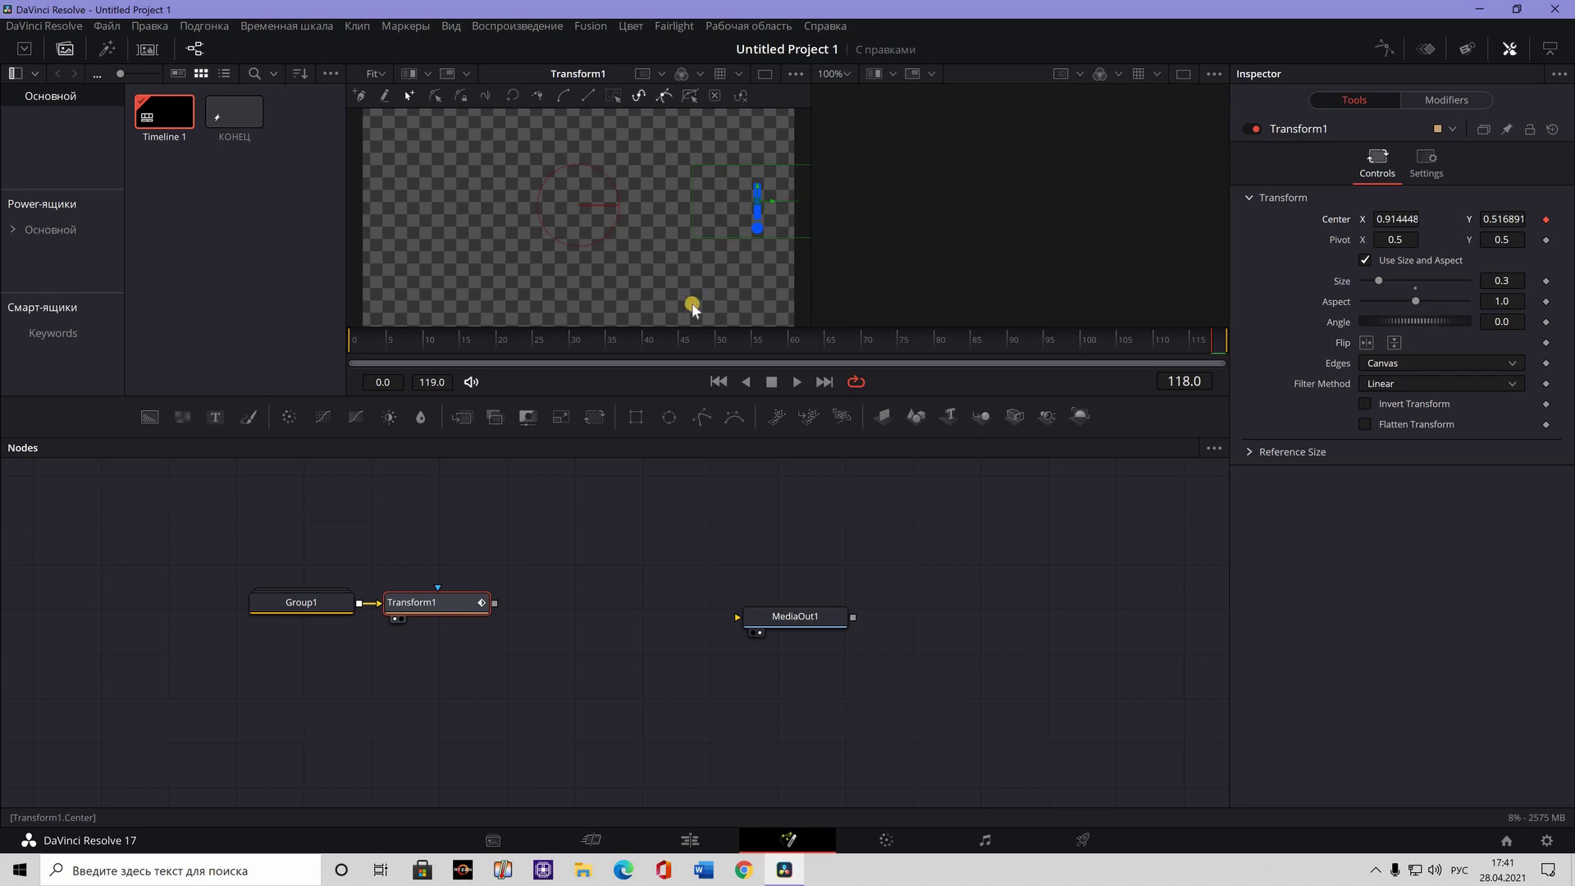
At frame 0, move the exclamation mark past the image's left edge, center X about -0.03, and play back the motion
click(356, 332)
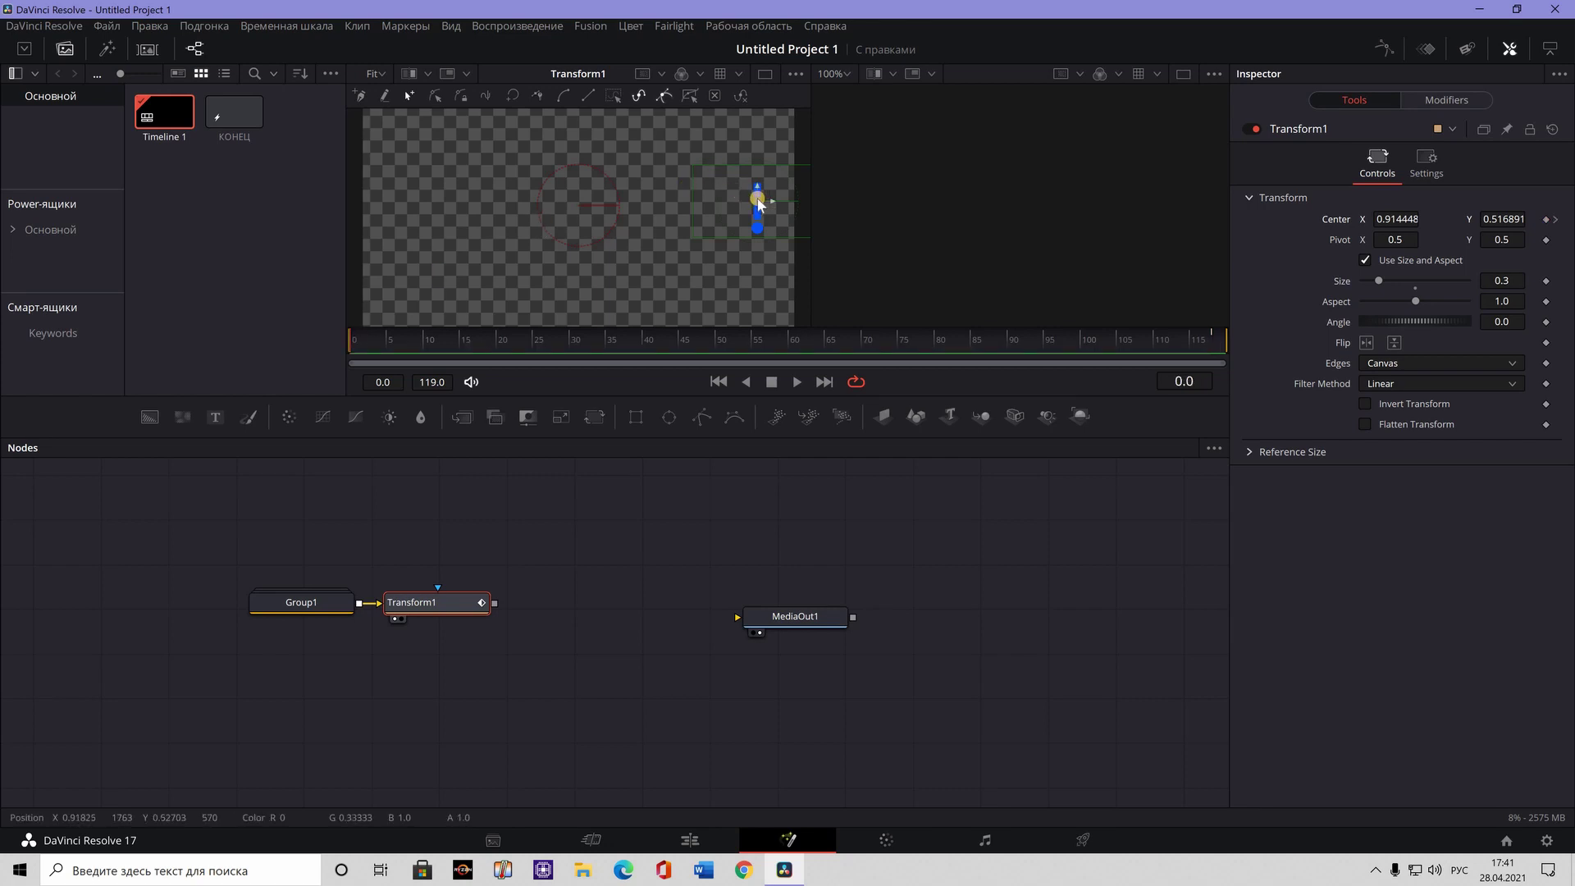
drag(759, 201, 348, 200)
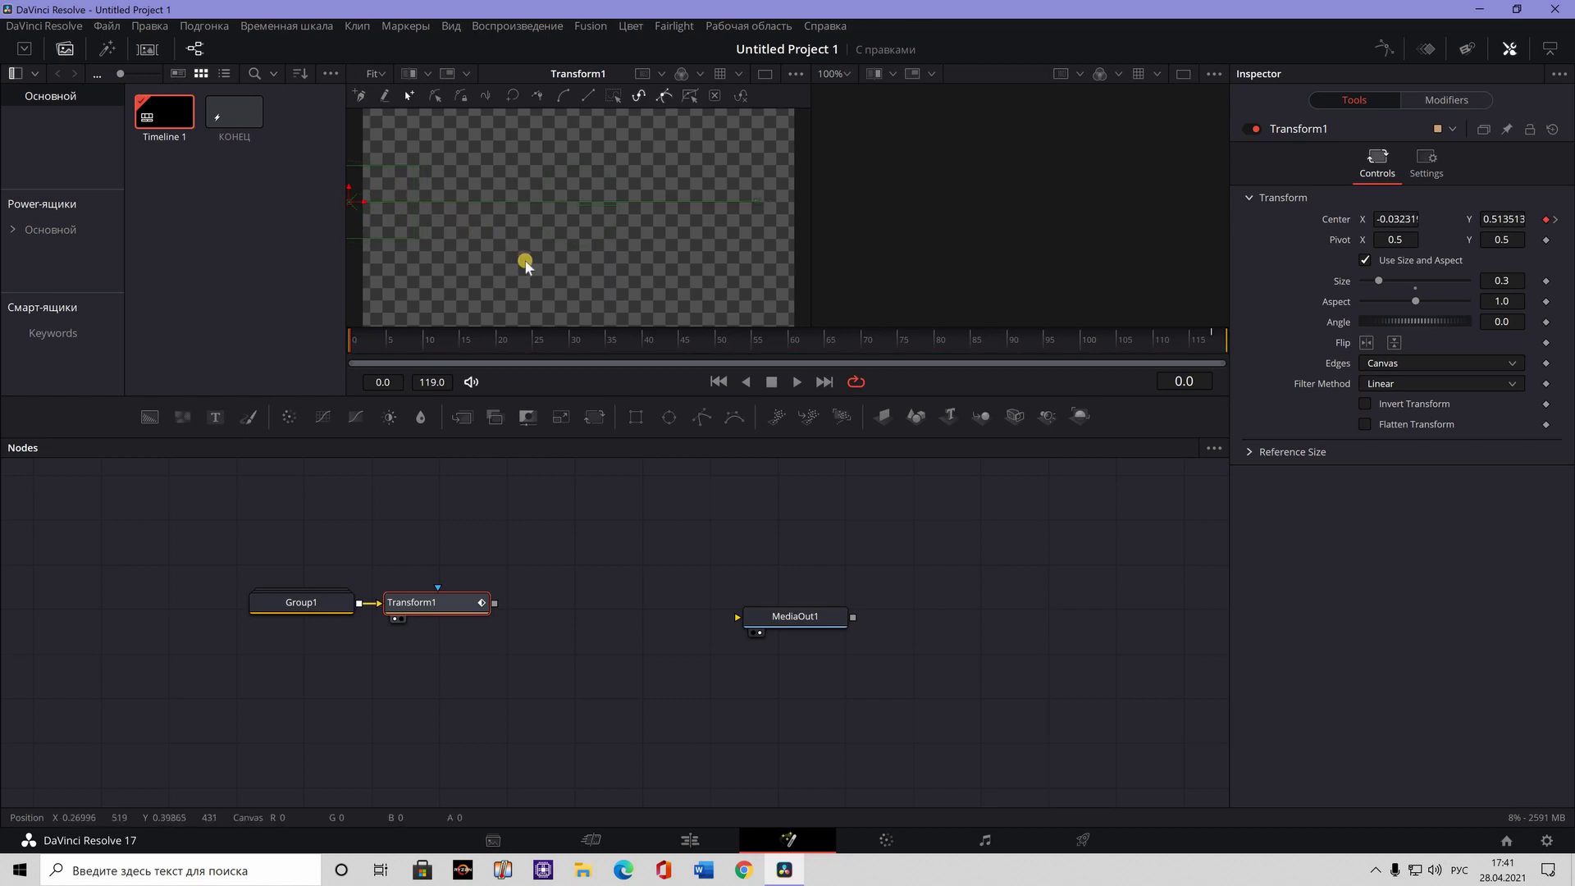
click(794, 382)
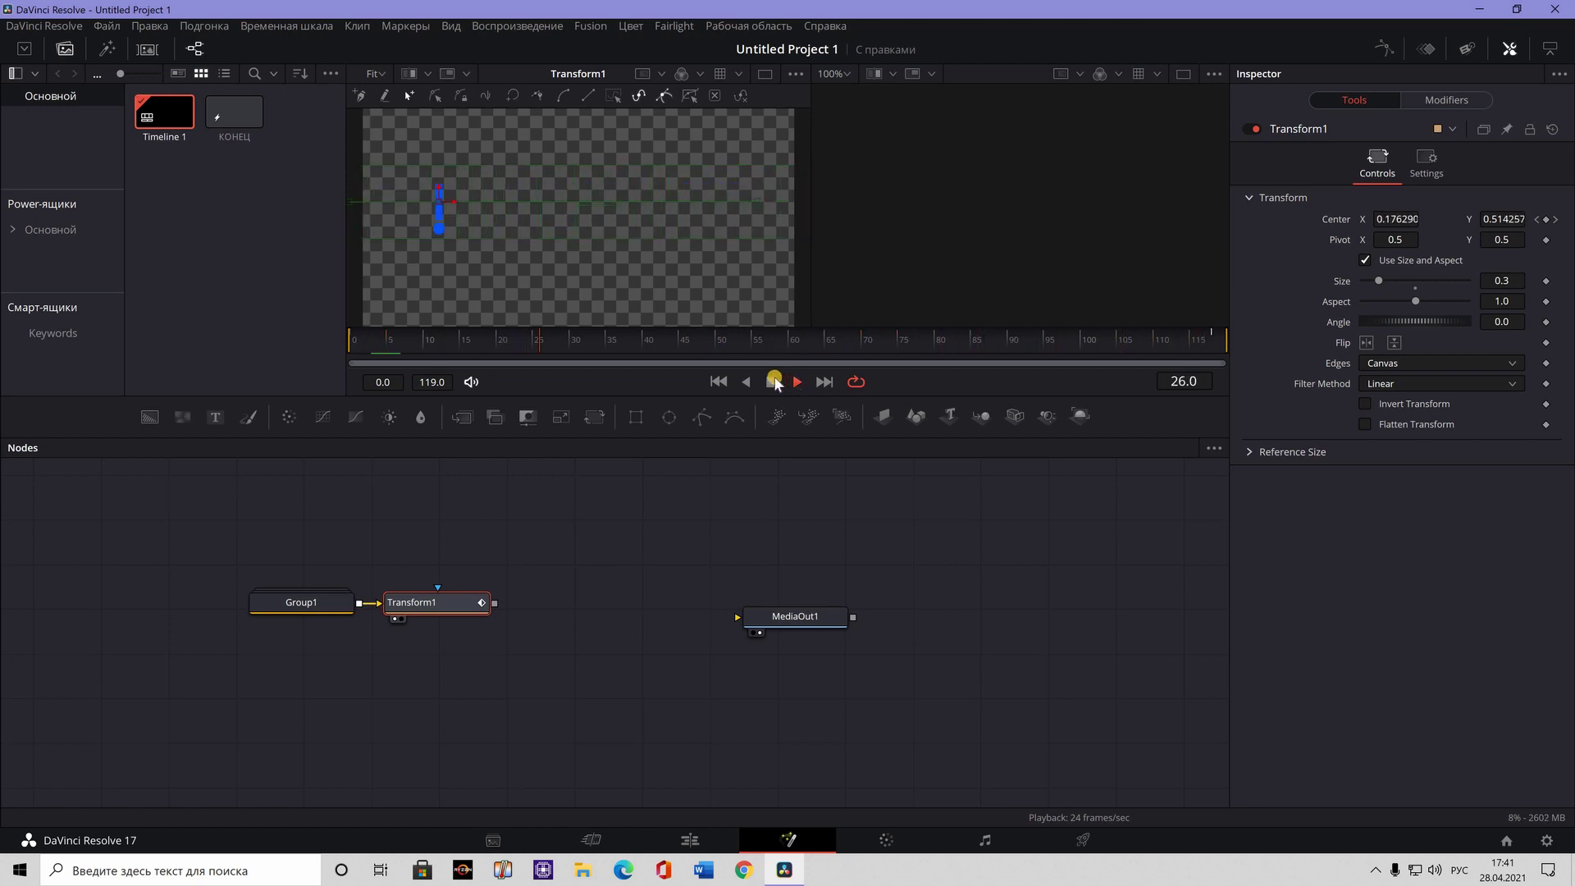
click(773, 381)
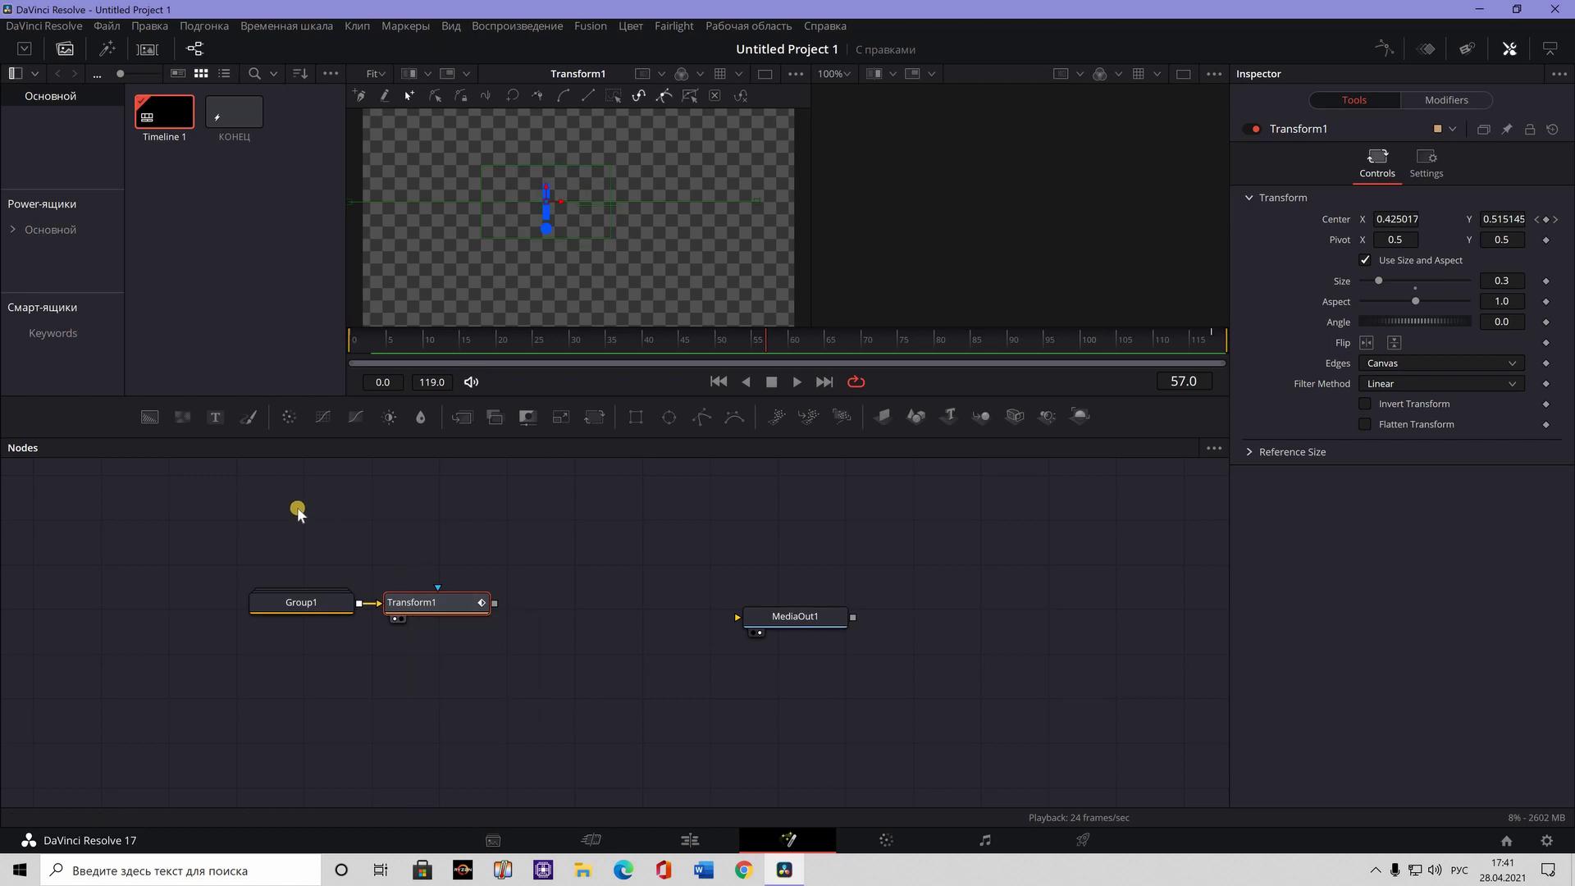
Add a Text node merged over Transform1, aligning Merge1 with the node chain and placing Text1 above it
click(217, 417)
drag(462, 654, 604, 612)
drag(318, 651, 586, 527)
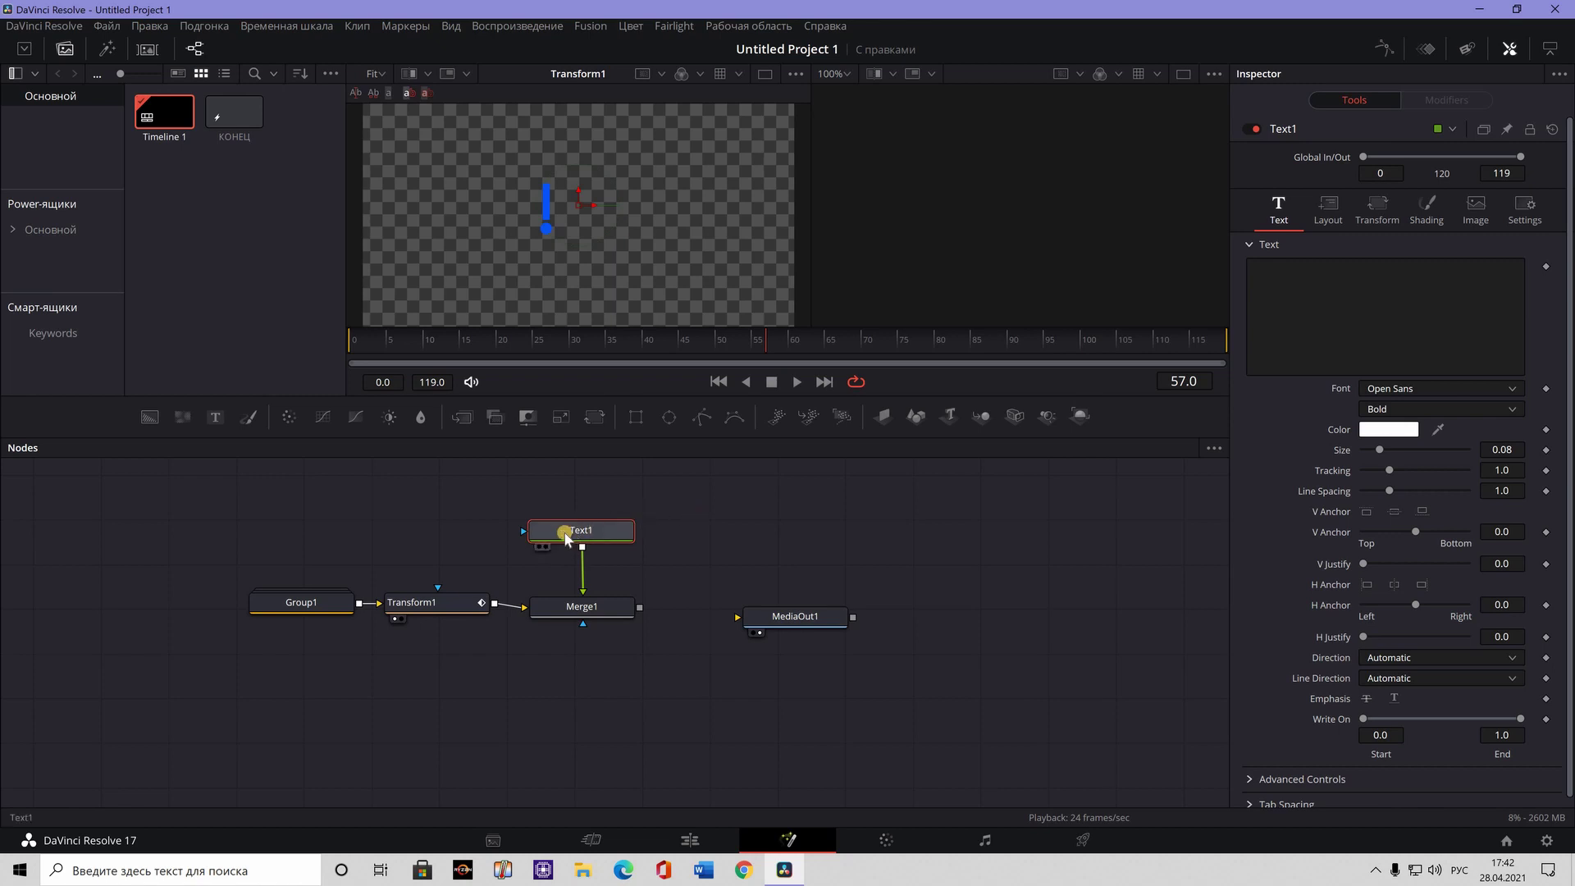
Show Text1 in the first viewer and enter the text "СПАСИБО ЗА ПРОСМОТР"
click(539, 547)
click(1277, 276)
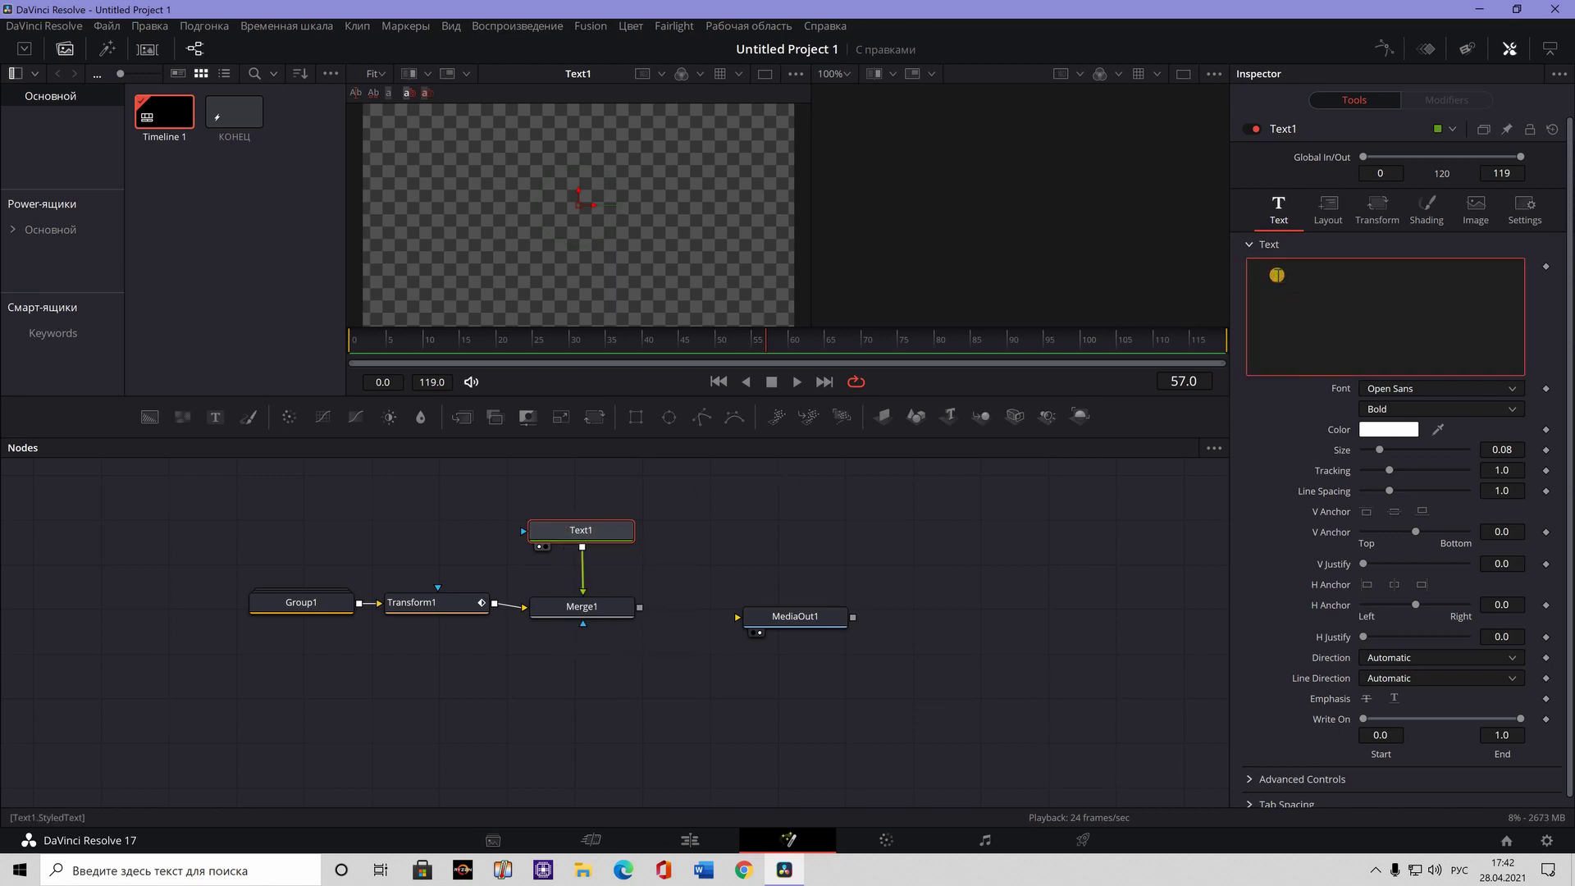
text(C)
text(ПАСИБО ЗА ПРОСМОТР)
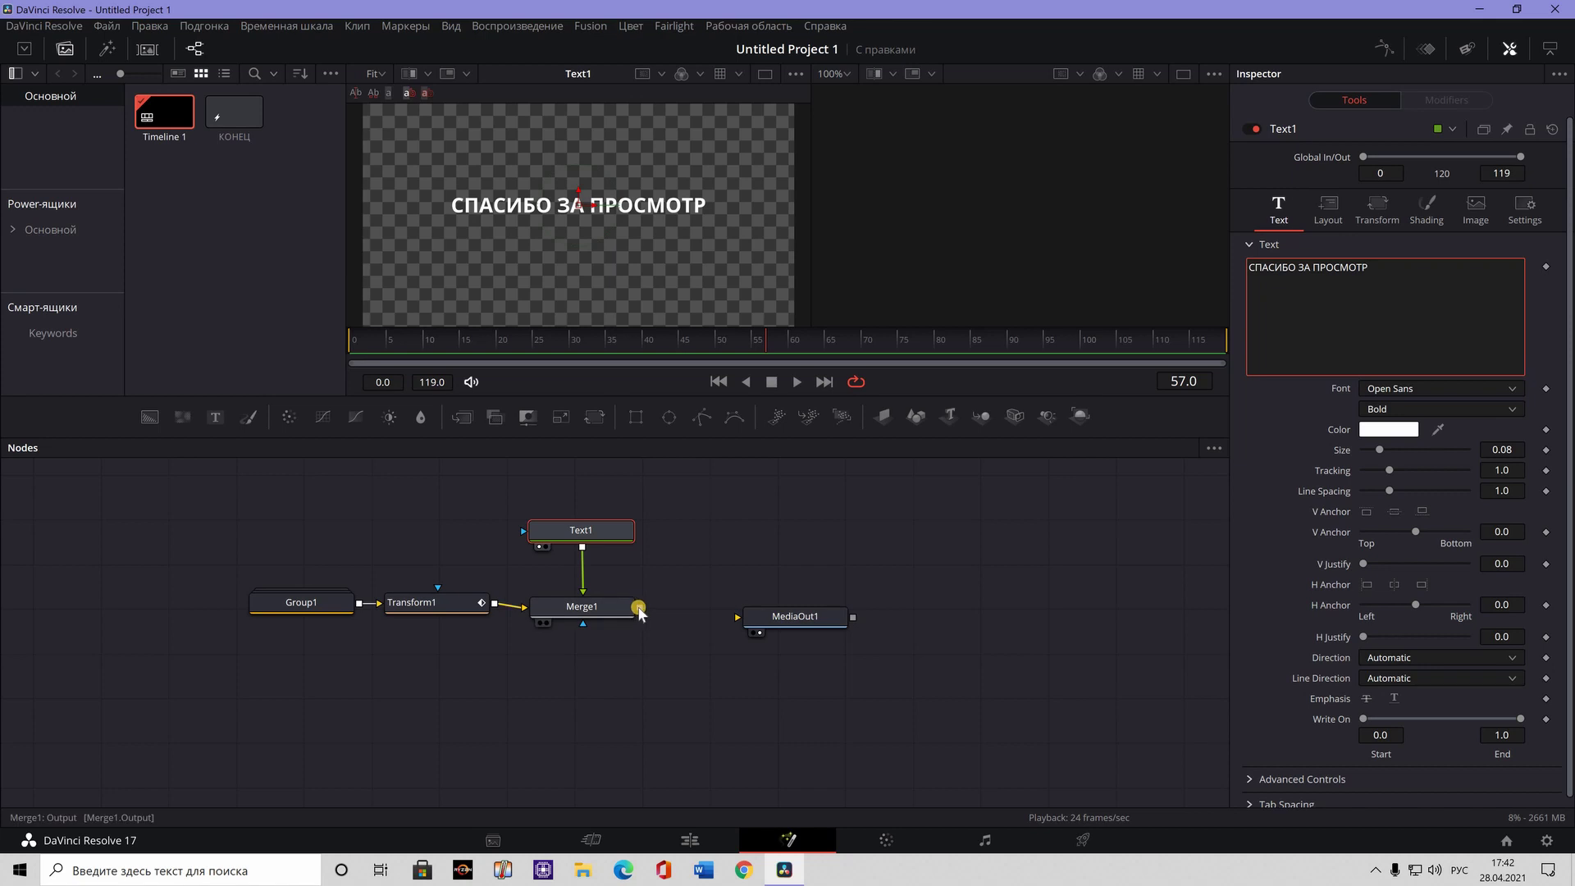
Connect the Merge1 output to MediaOut1 and play back the combined composition
drag(639, 609, 737, 620)
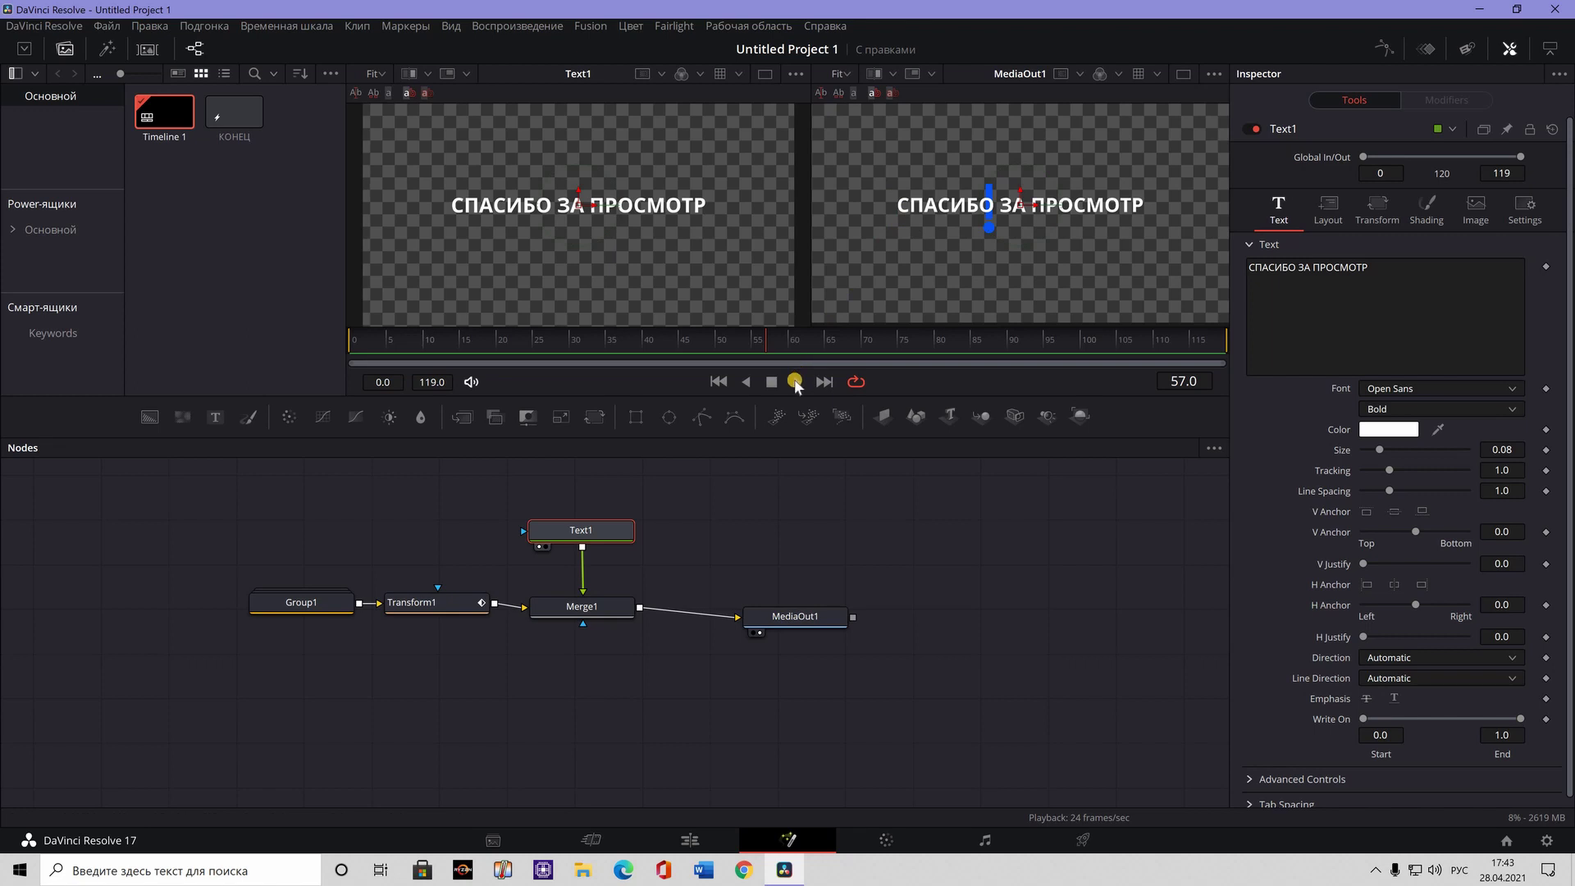
click(795, 381)
click(771, 381)
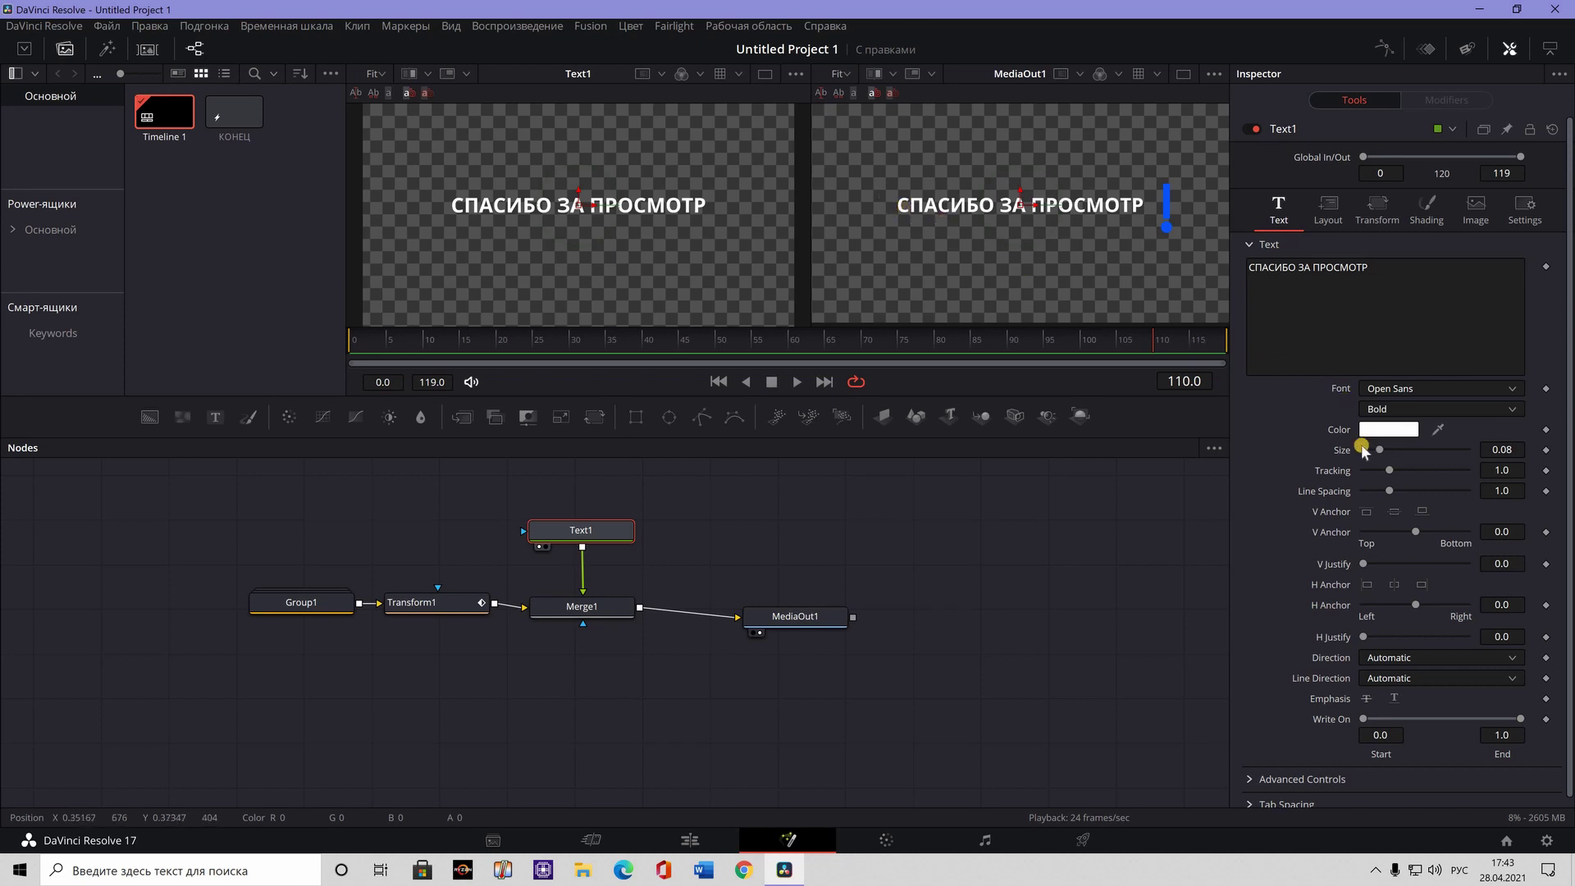
Enlarge the Text1 title to size 0.122 and play back the composition
drag(1378, 454, 1388, 459)
click(796, 383)
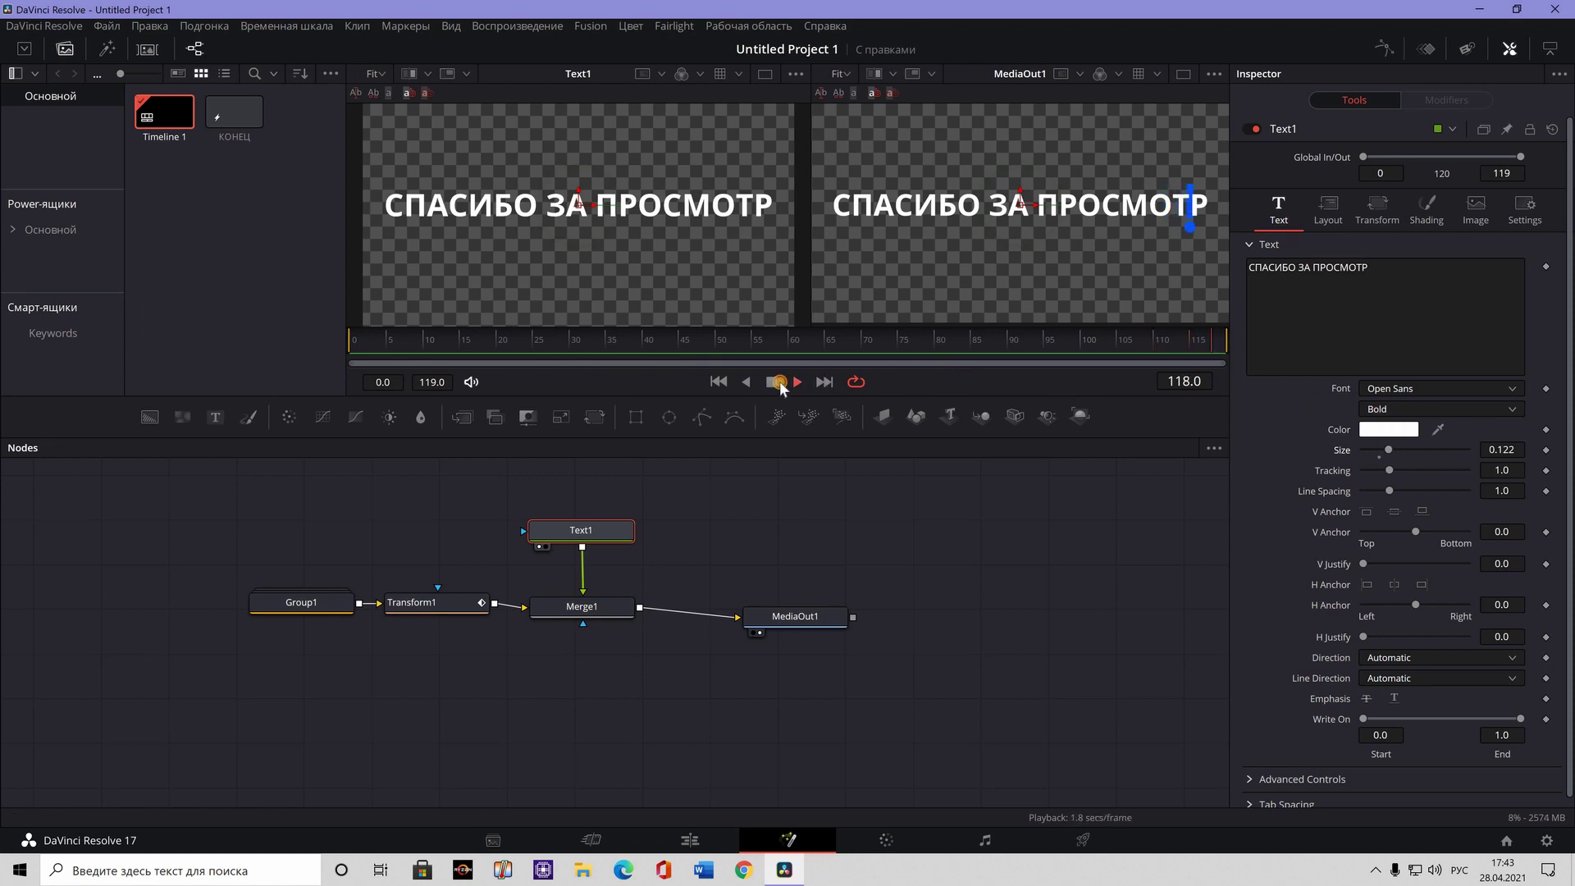
click(775, 382)
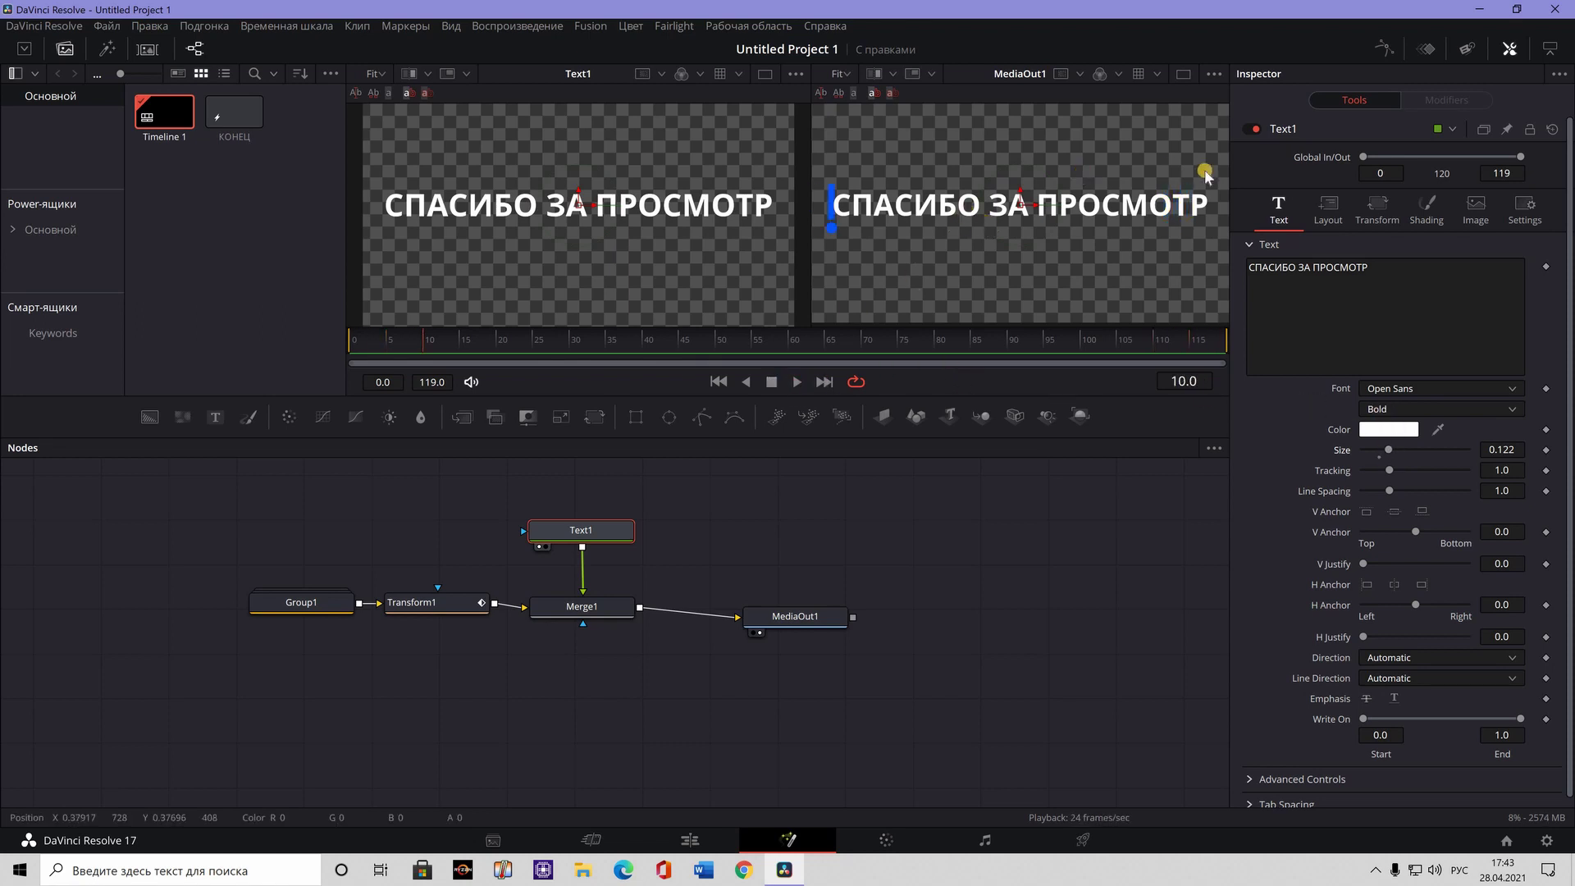
At frame 118, reduce the Text1 title size to 0.1024 and the Transform1 exclamation mark size to 0.17
click(1209, 345)
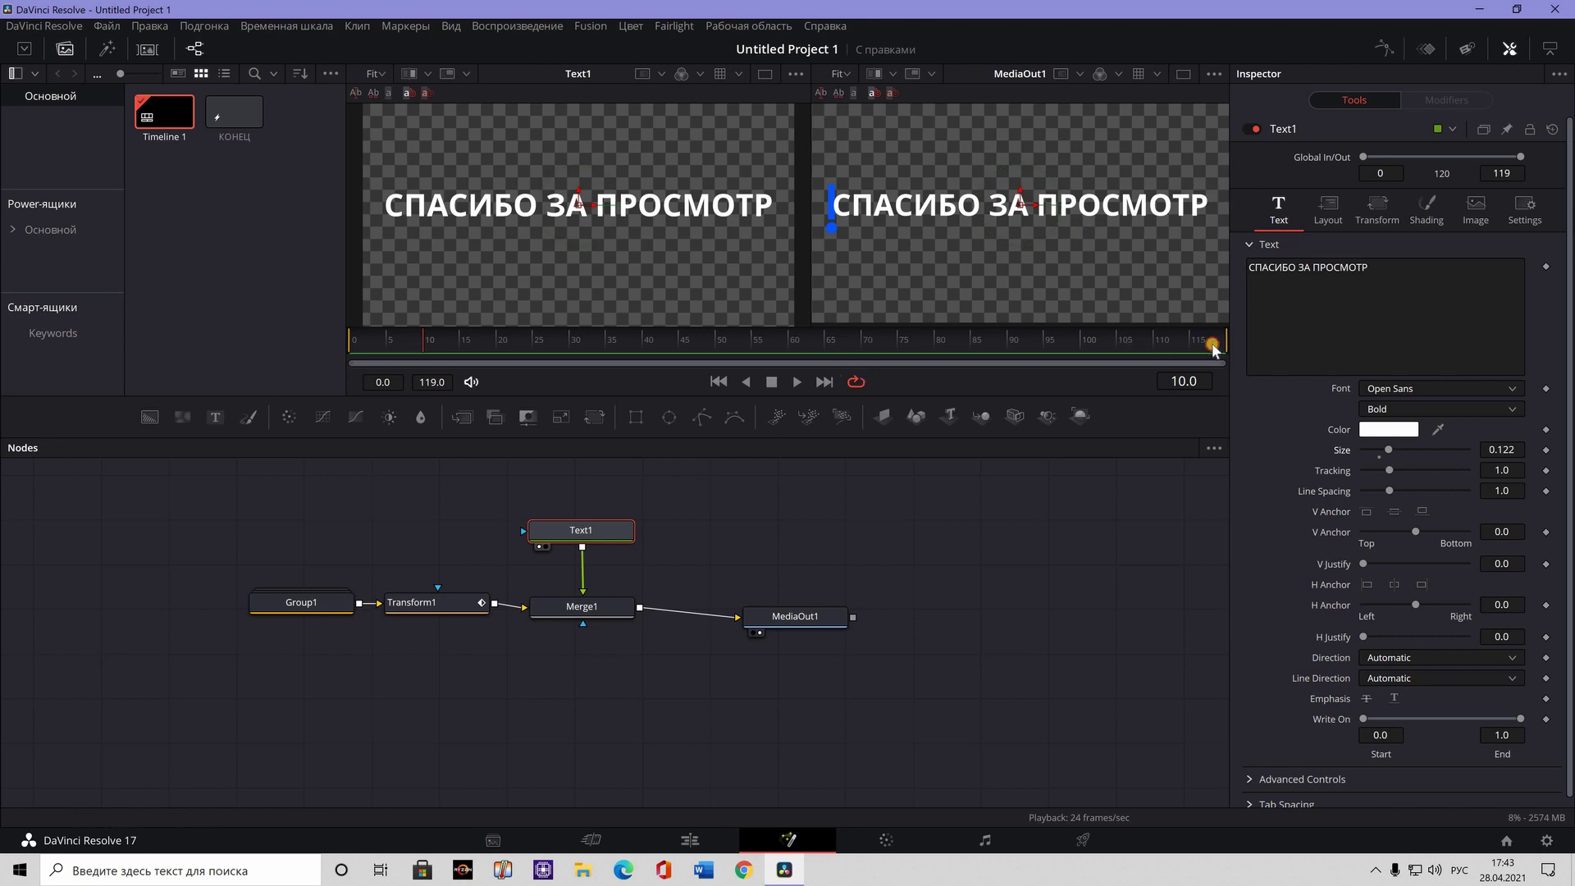
click(1390, 449)
drag(1392, 450, 1383, 450)
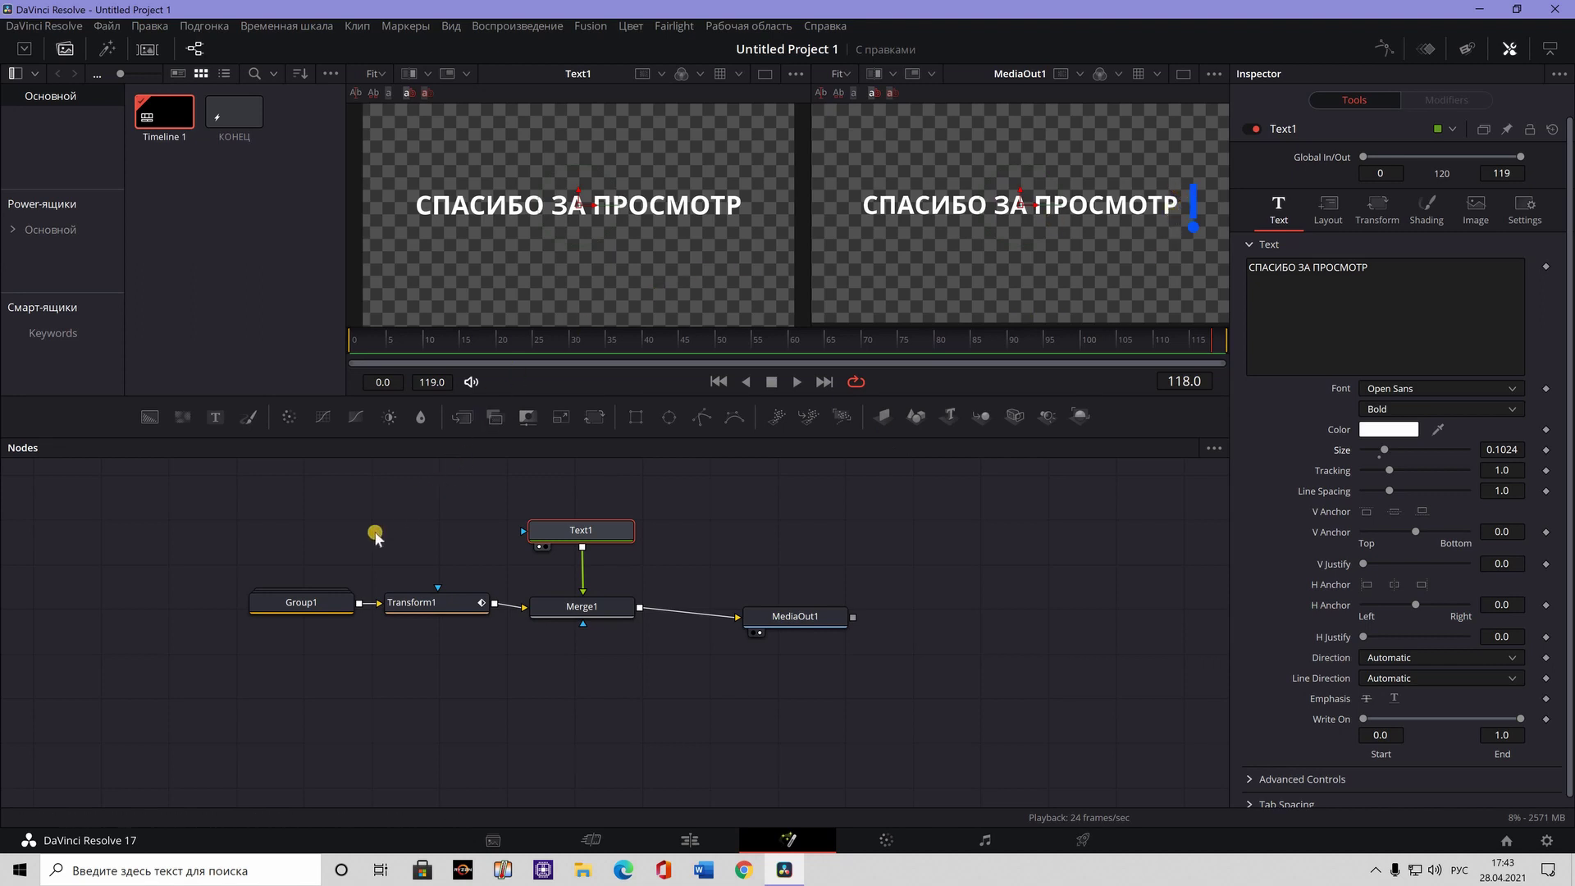
click(426, 607)
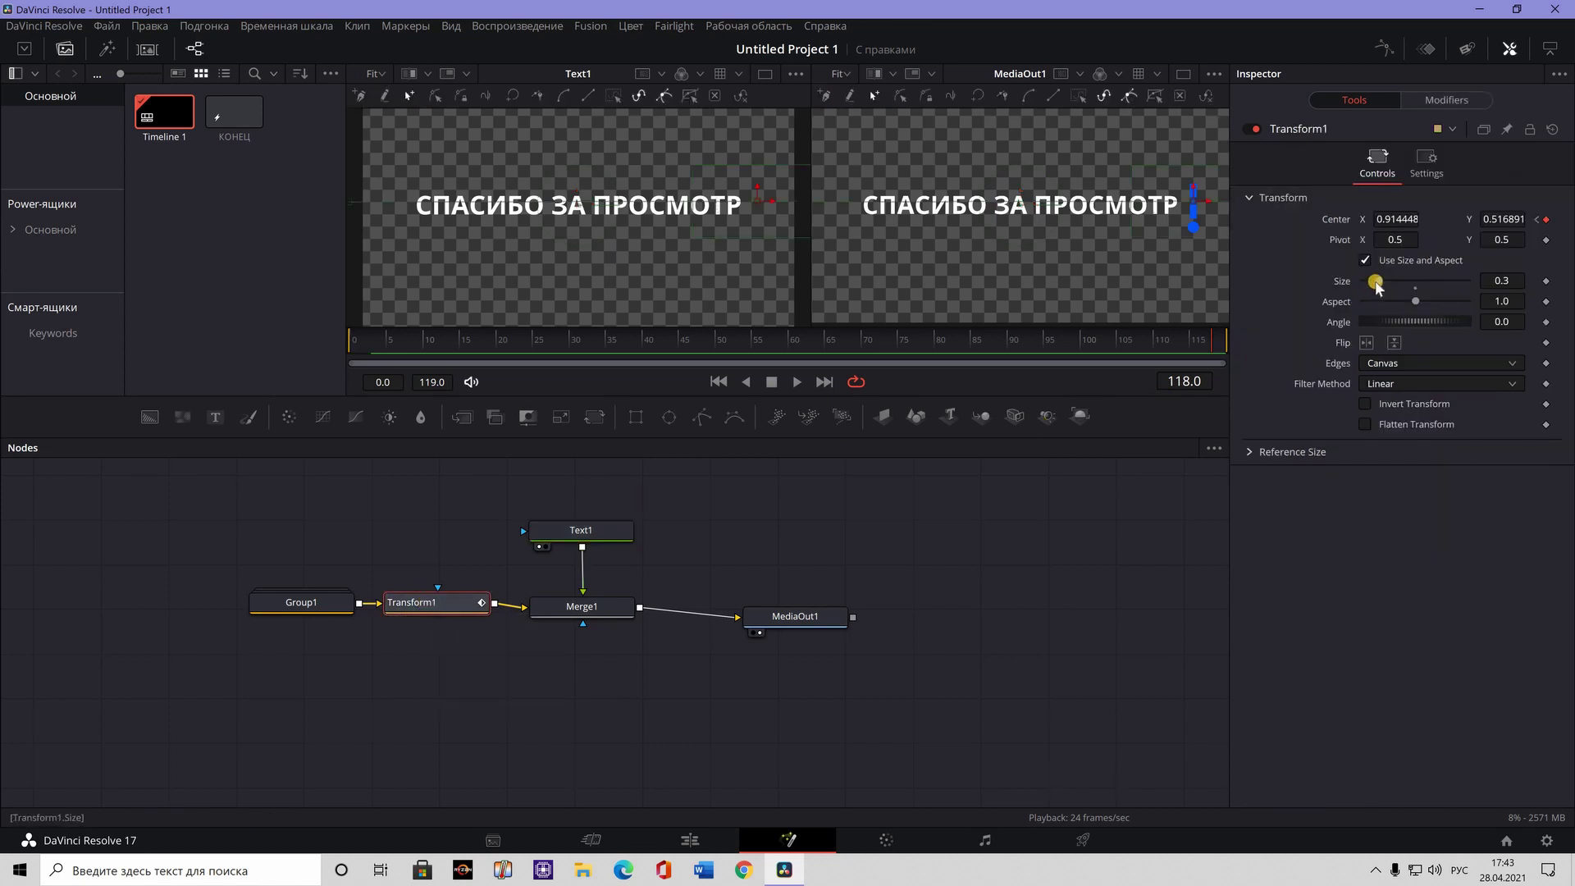
drag(1376, 283, 1368, 282)
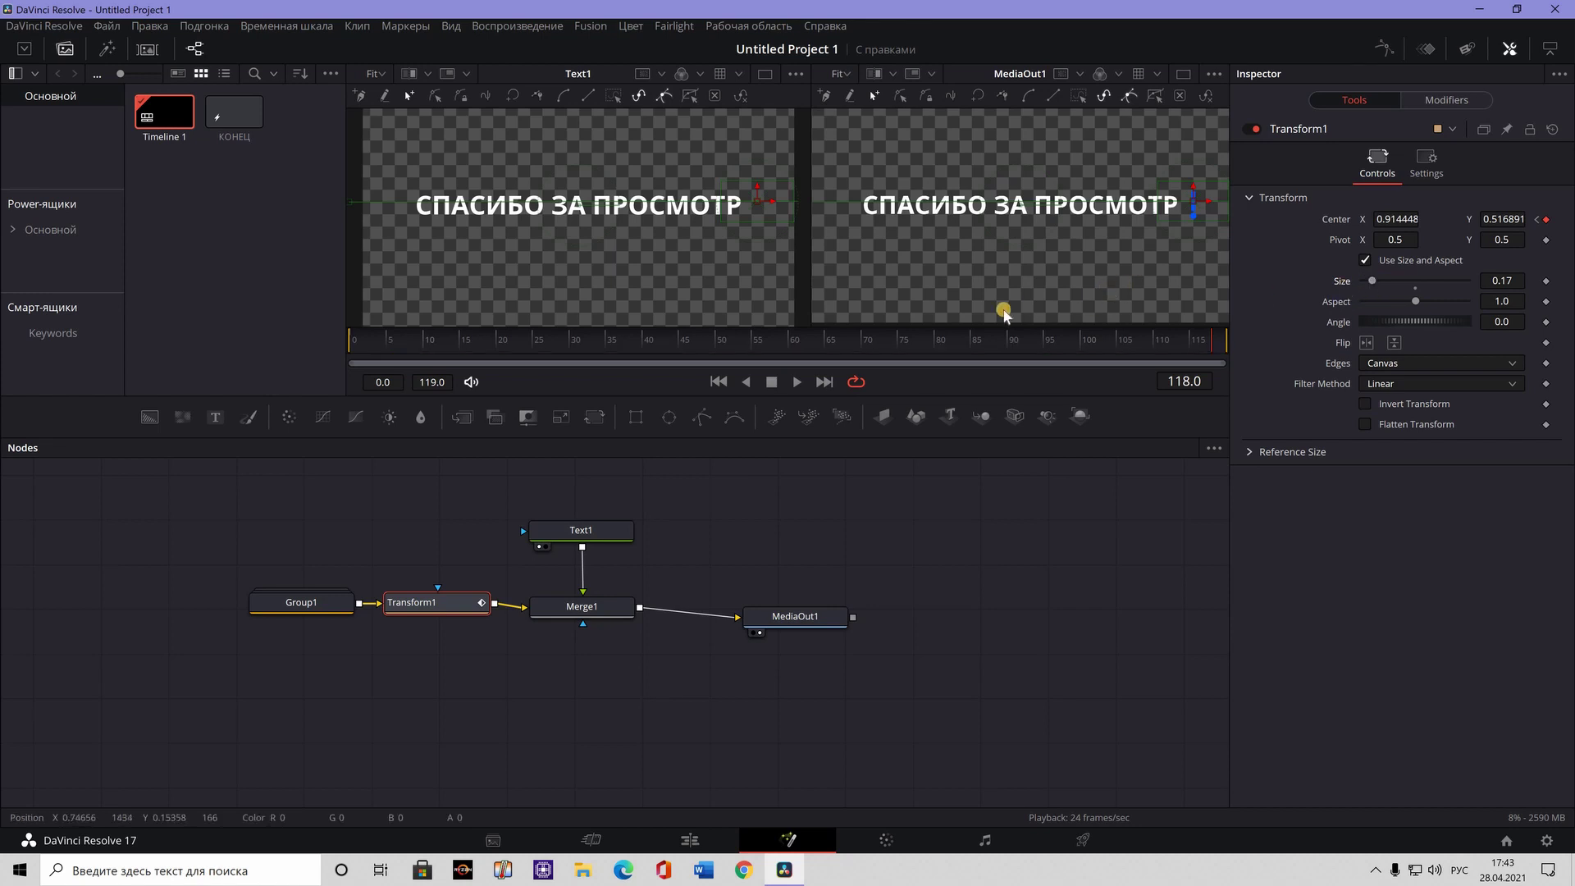
Change the Text1 colour from white to the same blue as the exclamation mark
click(567, 537)
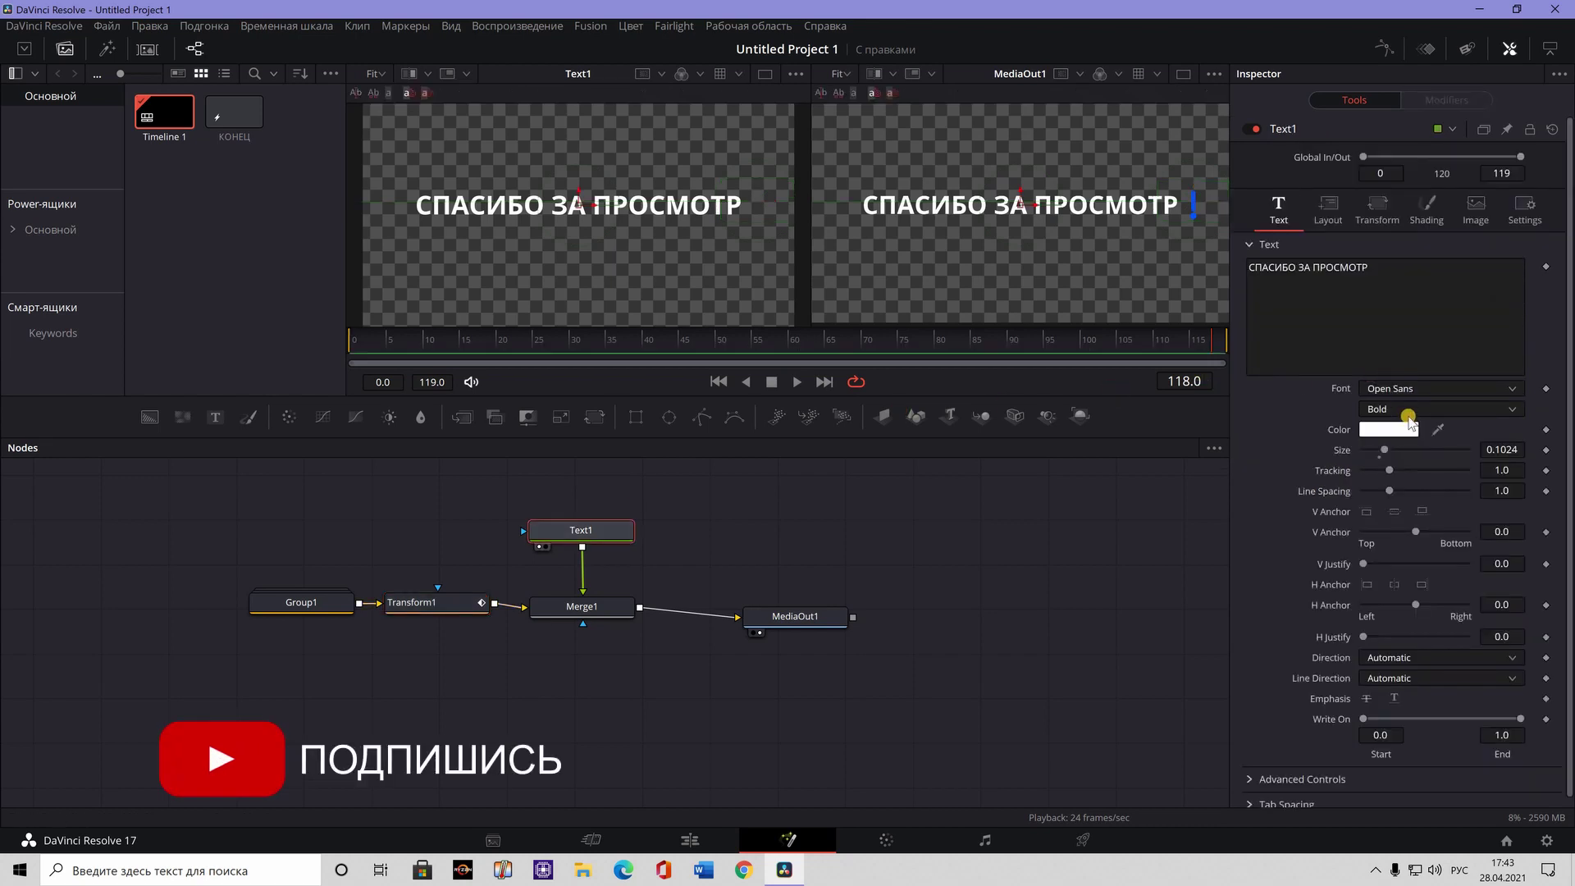
click(1407, 439)
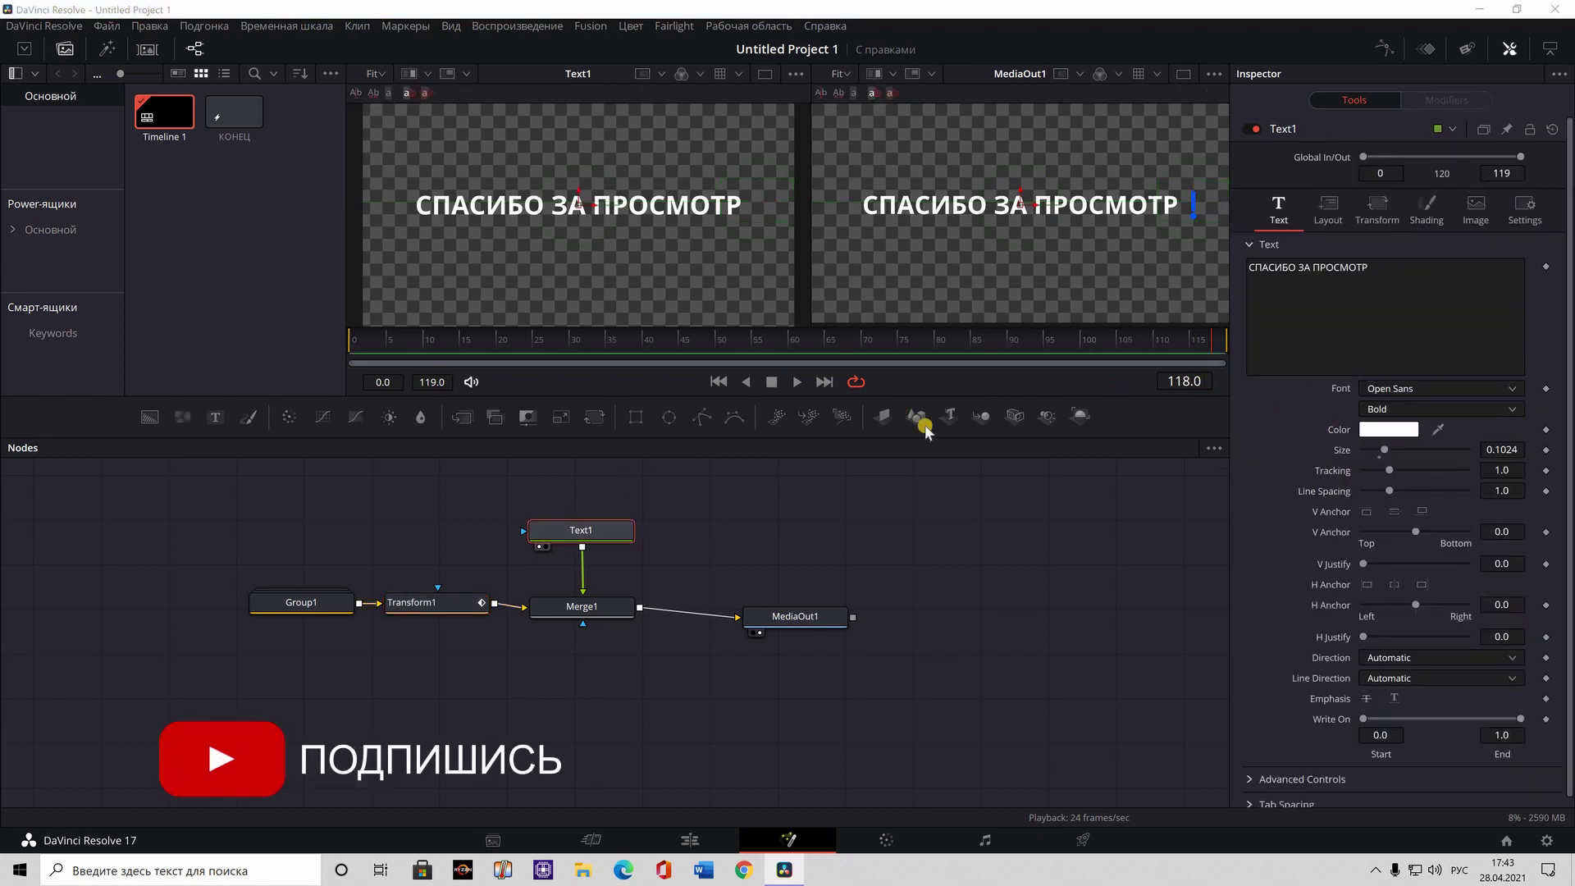
click(624, 341)
click(974, 589)
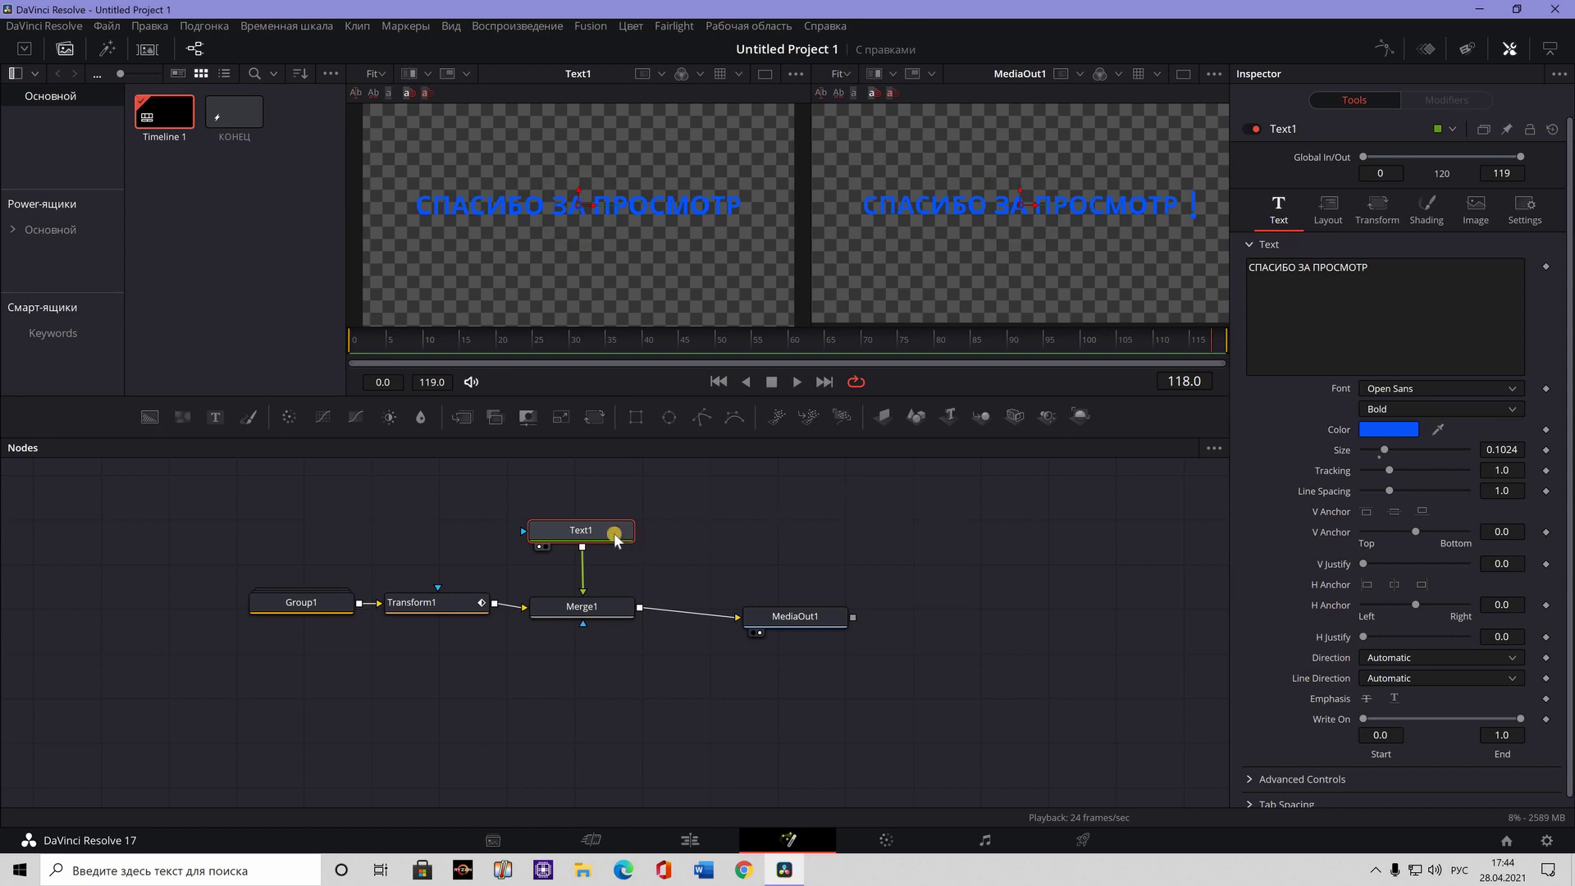
Add a Rectangle mask to Text1 and widen it to about 0.783 so that it covers the whole title
drag(614, 543, 611, 551)
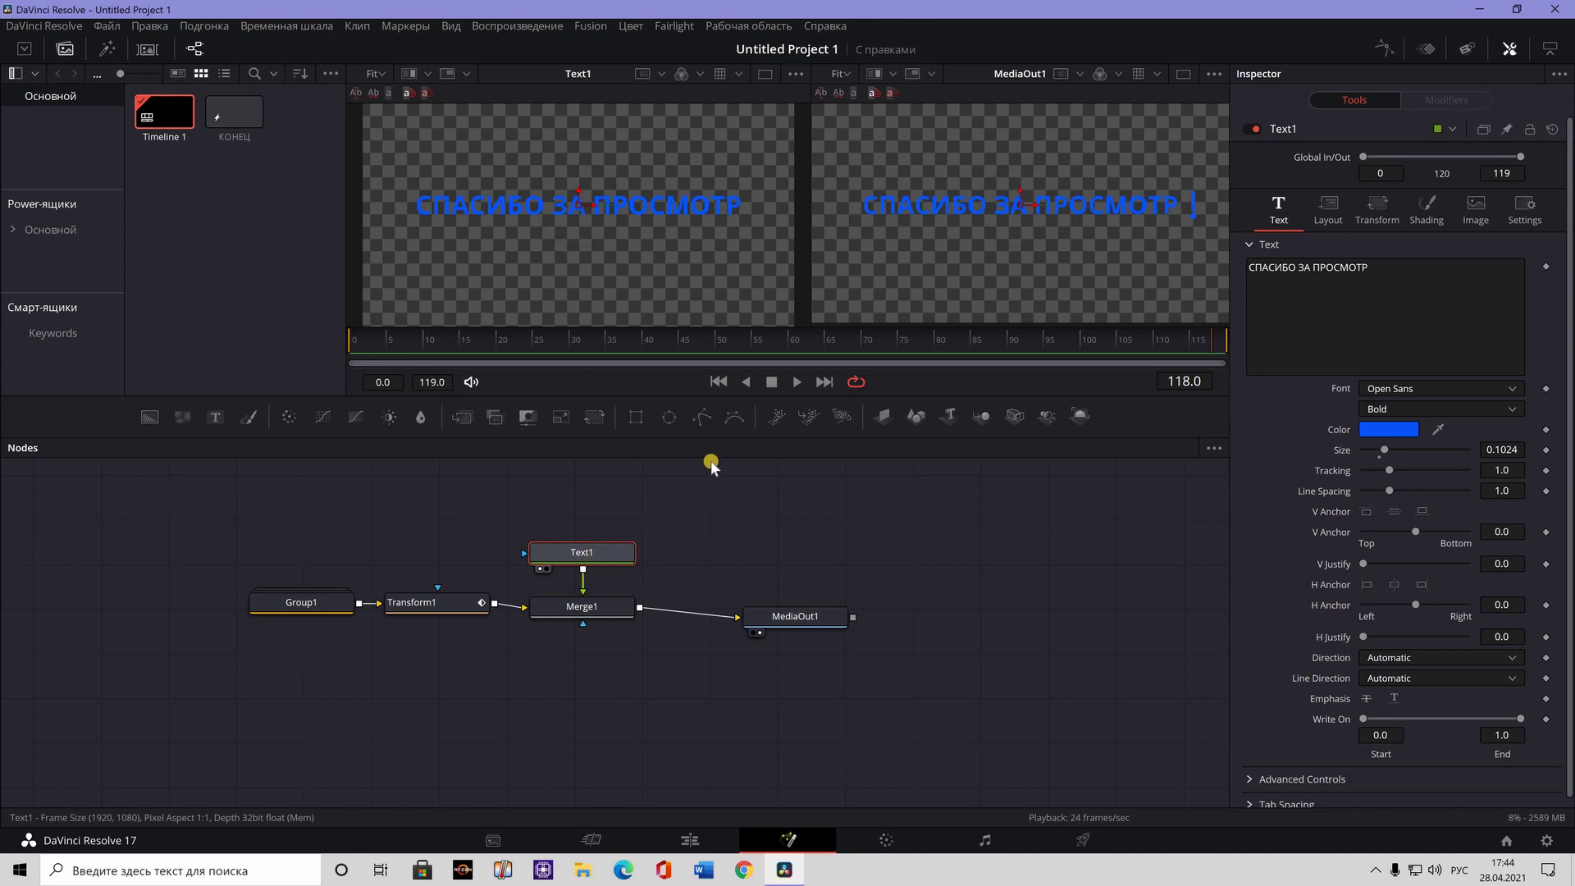
click(636, 418)
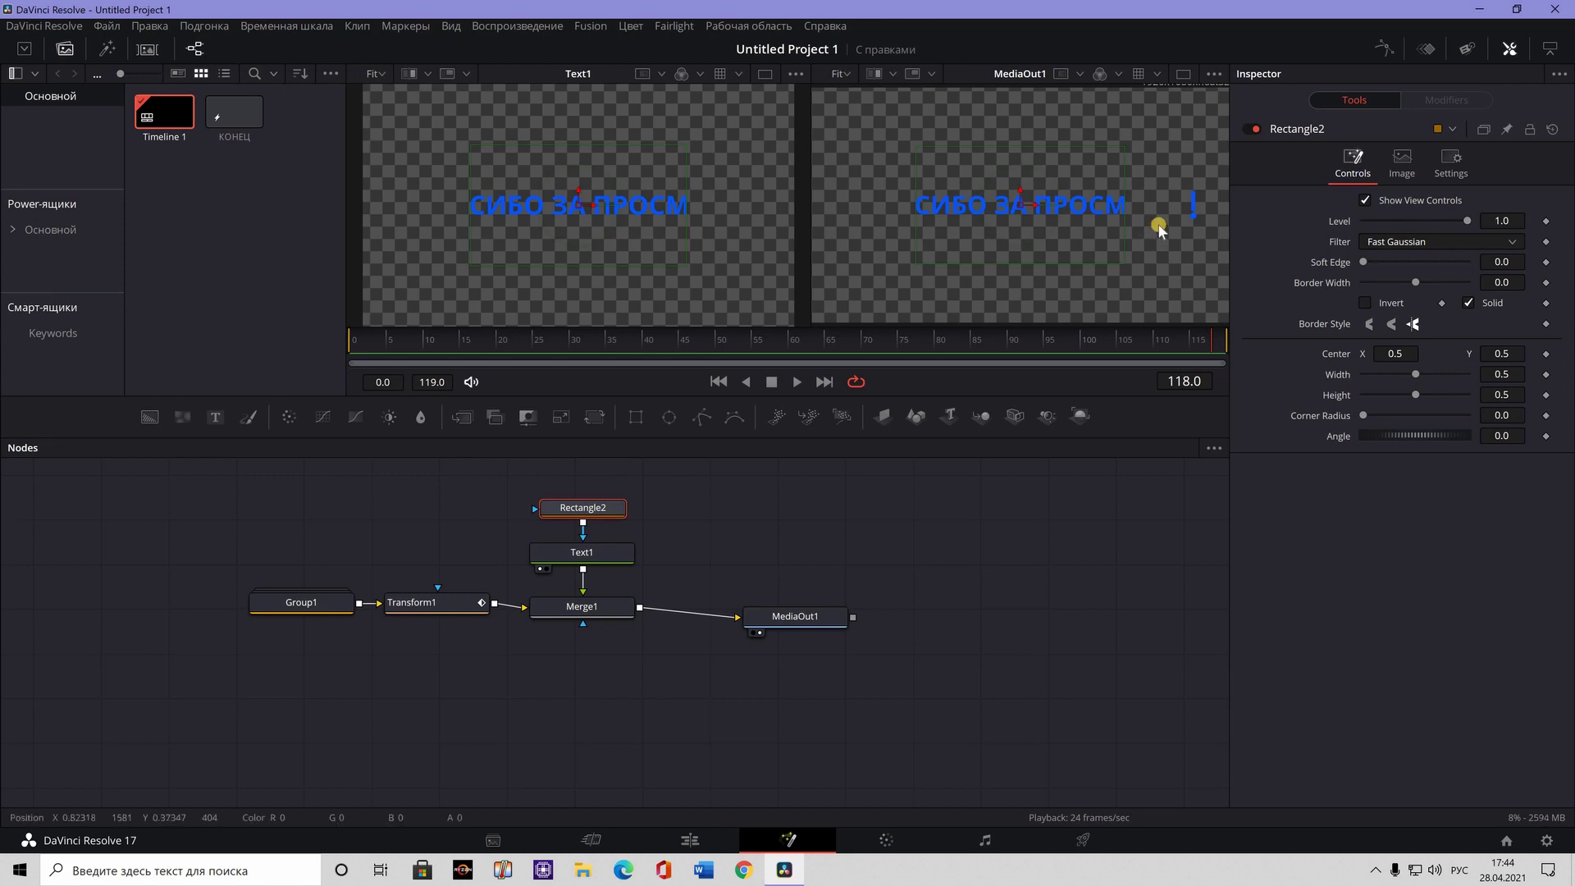
drag(1132, 210, 1183, 227)
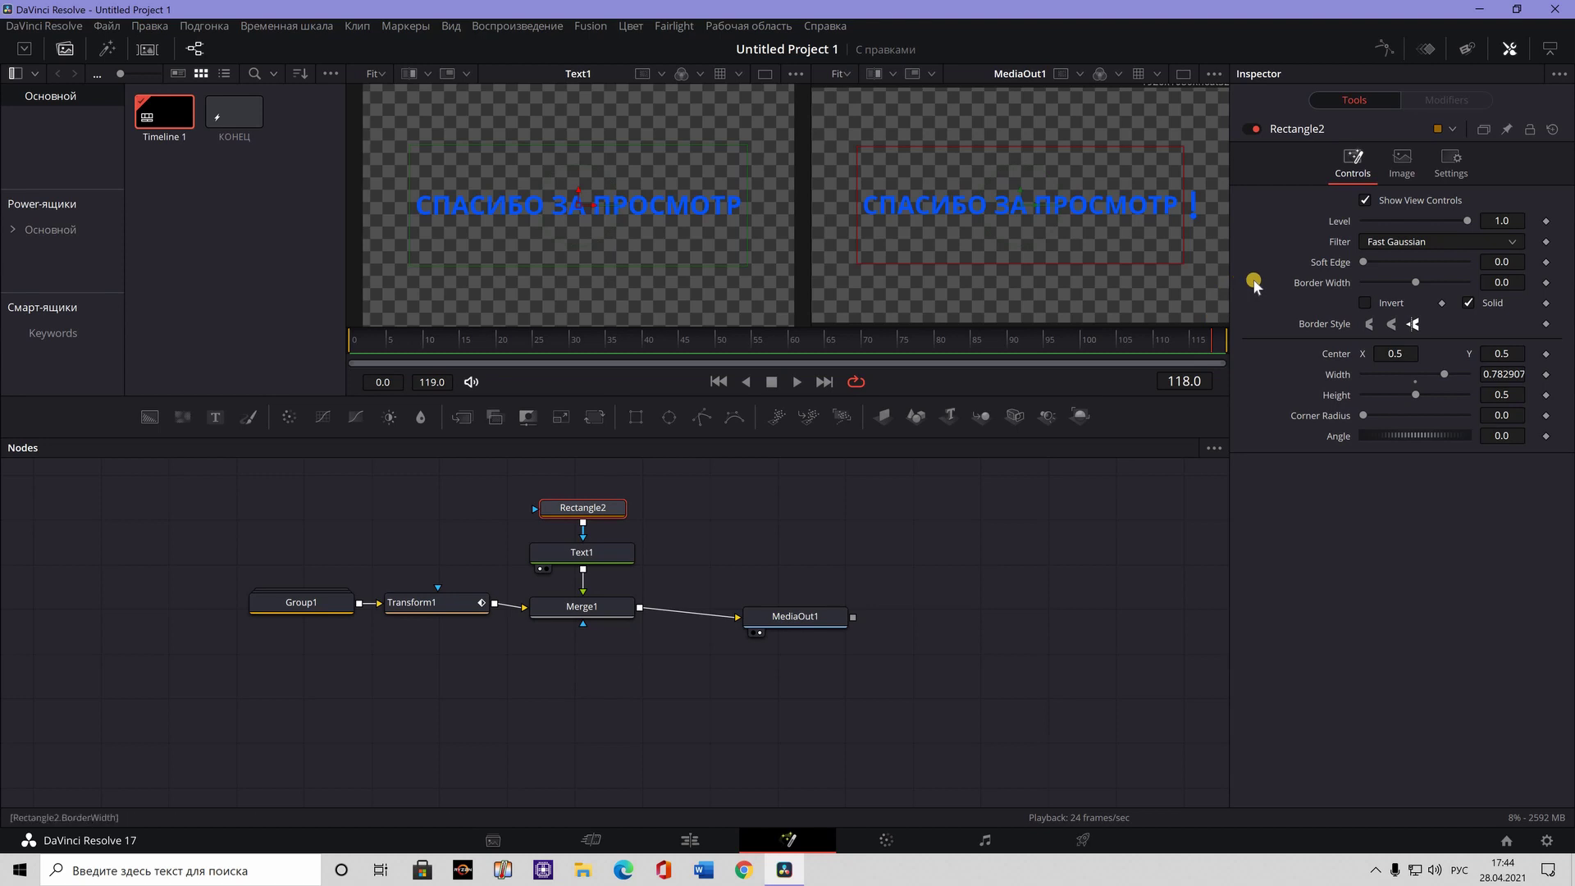
Keyframe the Rectangle2 centre at frame 118, shift the mask off the text to X about -0.274 at frame 21, and play the reveal
click(1544, 353)
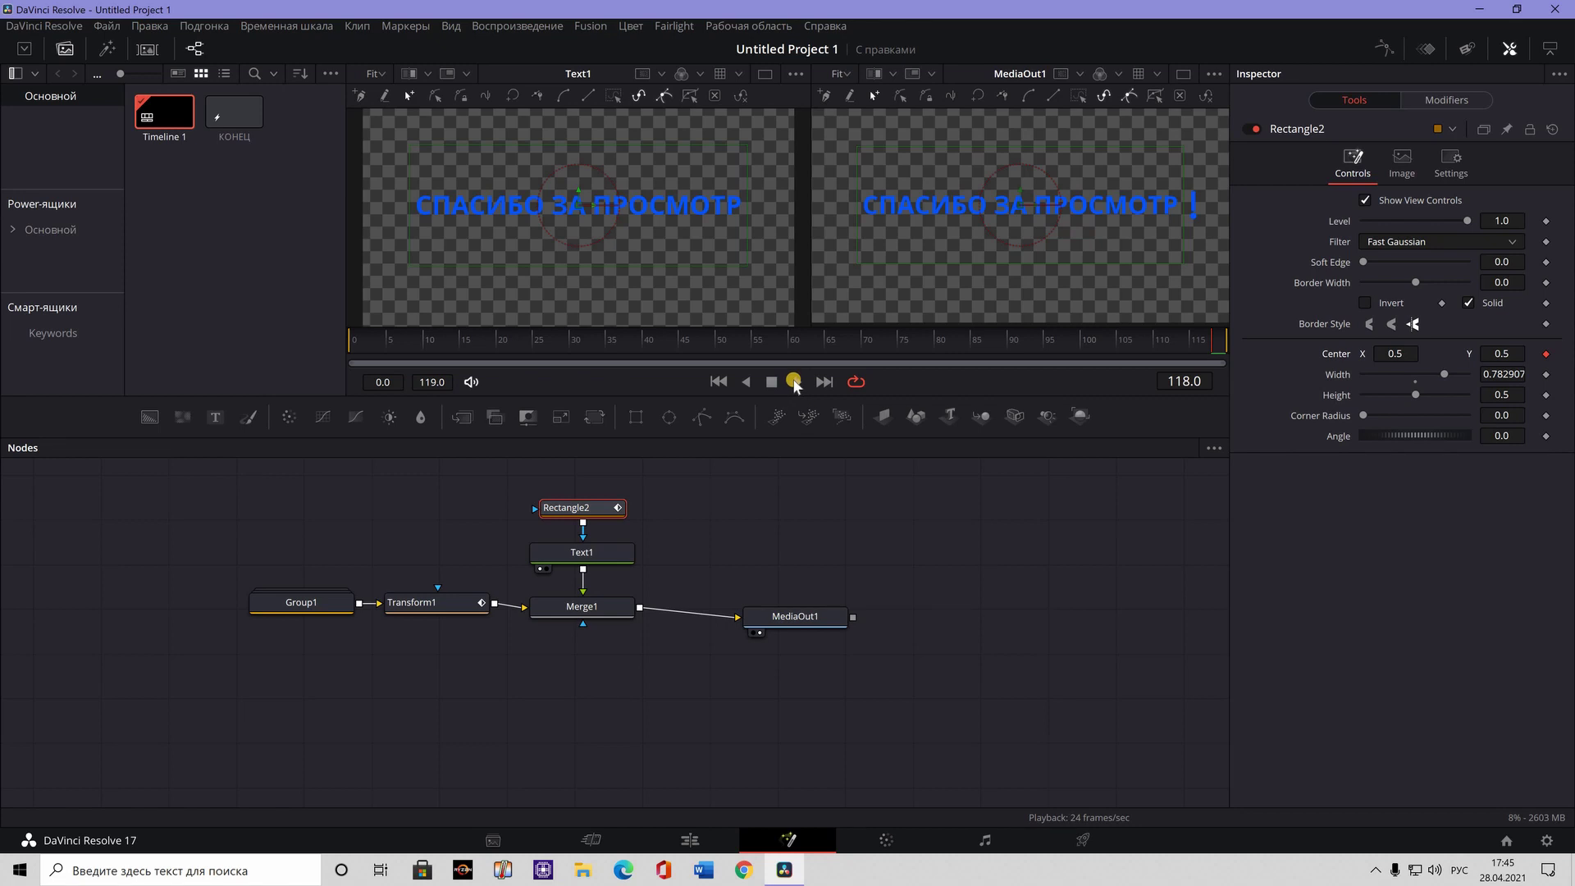
click(794, 382)
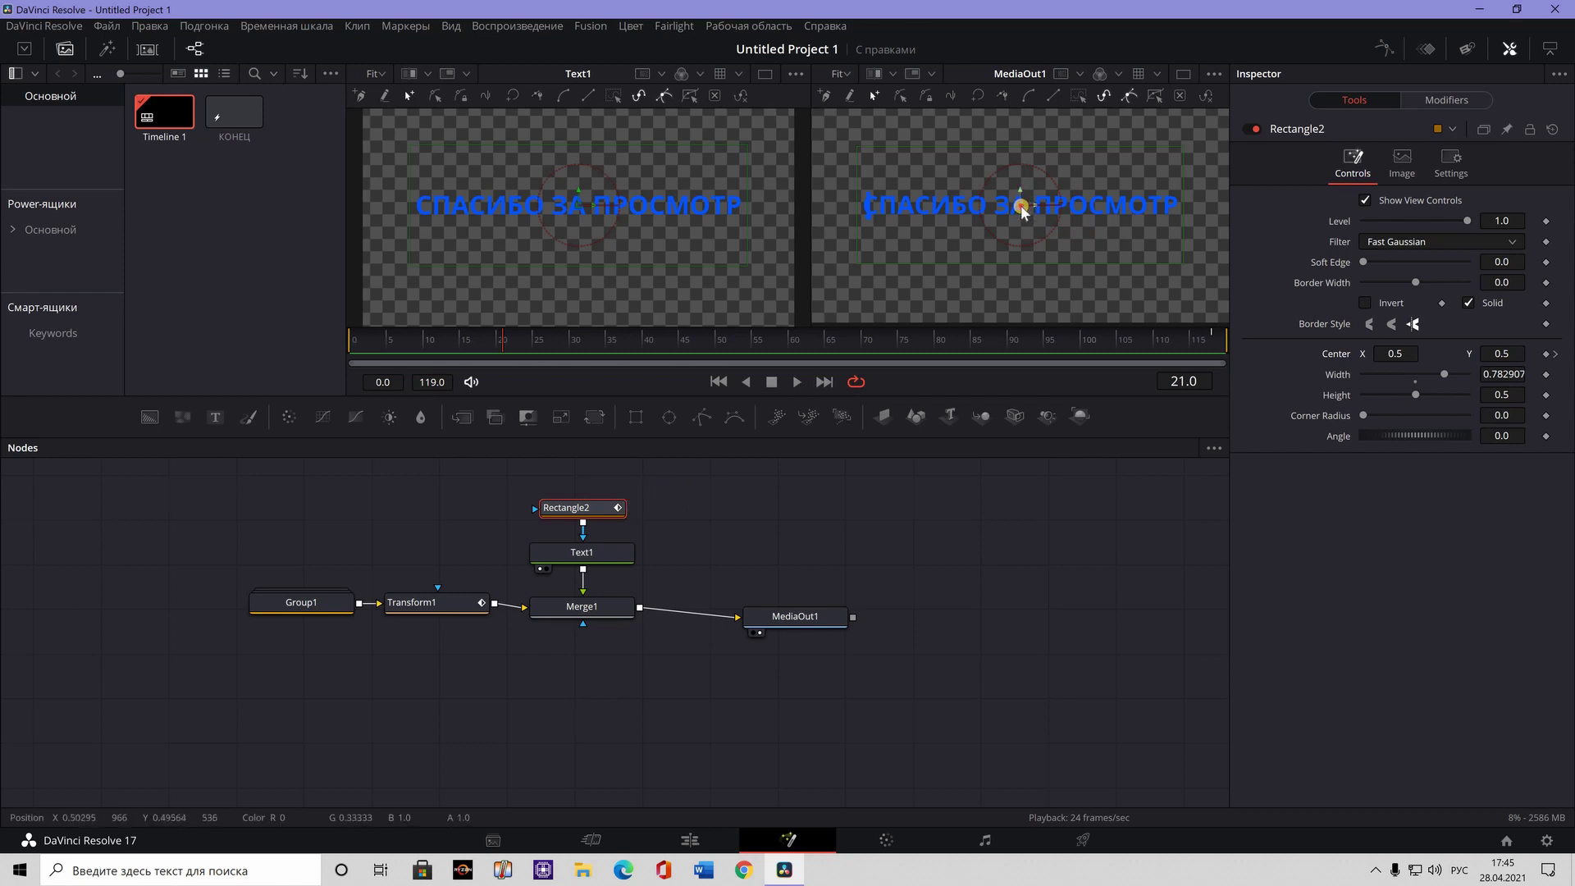
drag(1020, 205, 698, 208)
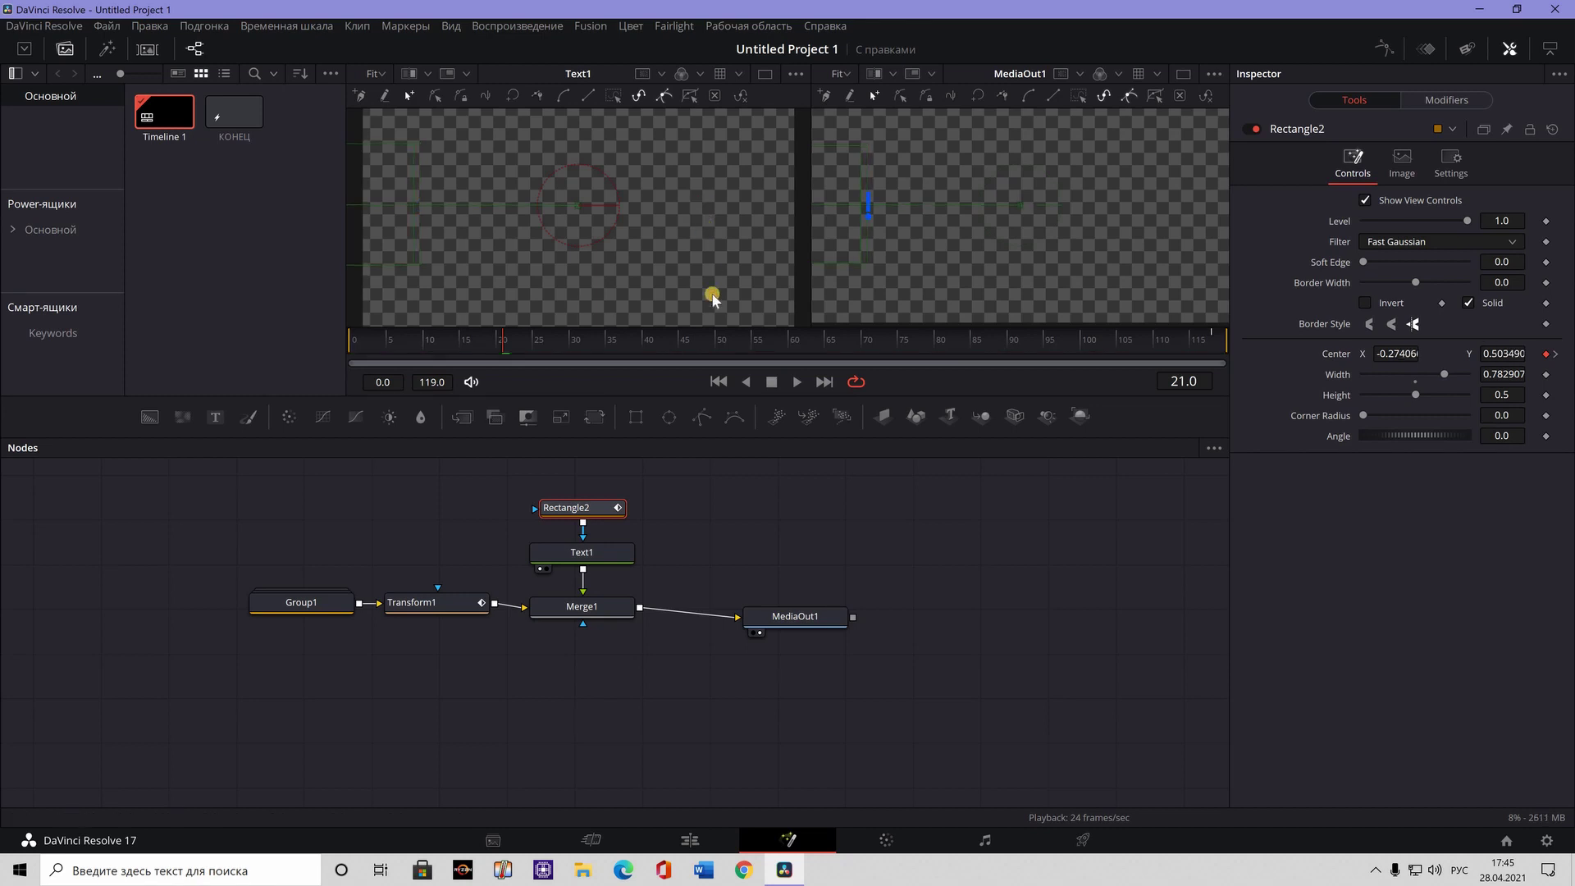
click(773, 381)
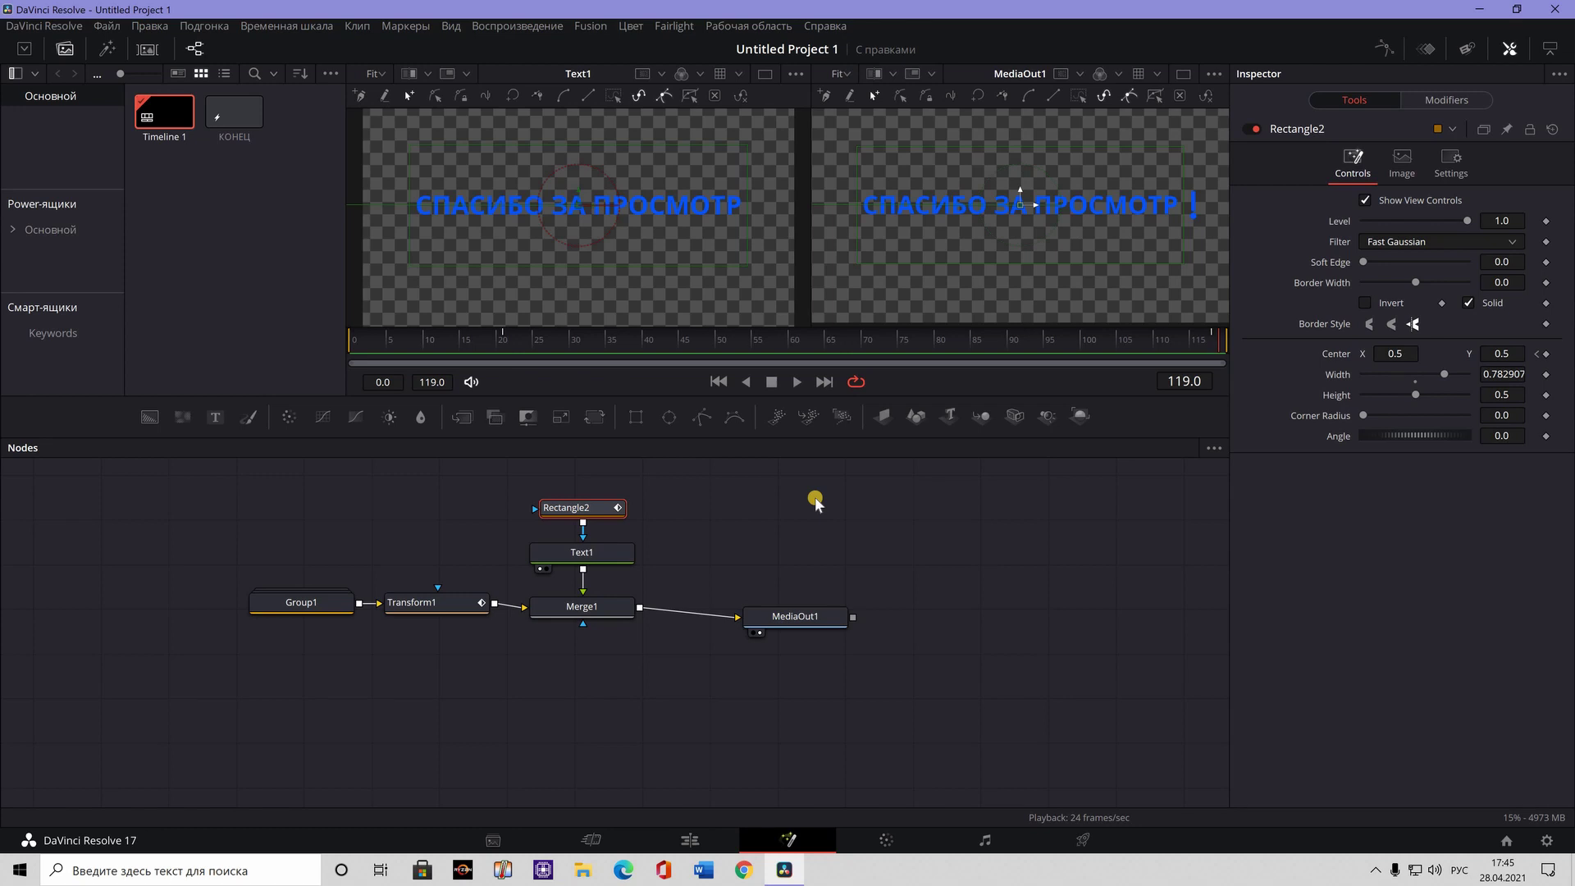
On the Edit page, move the title composition clip from Video 1 up to a new Video 2 track
click(692, 840)
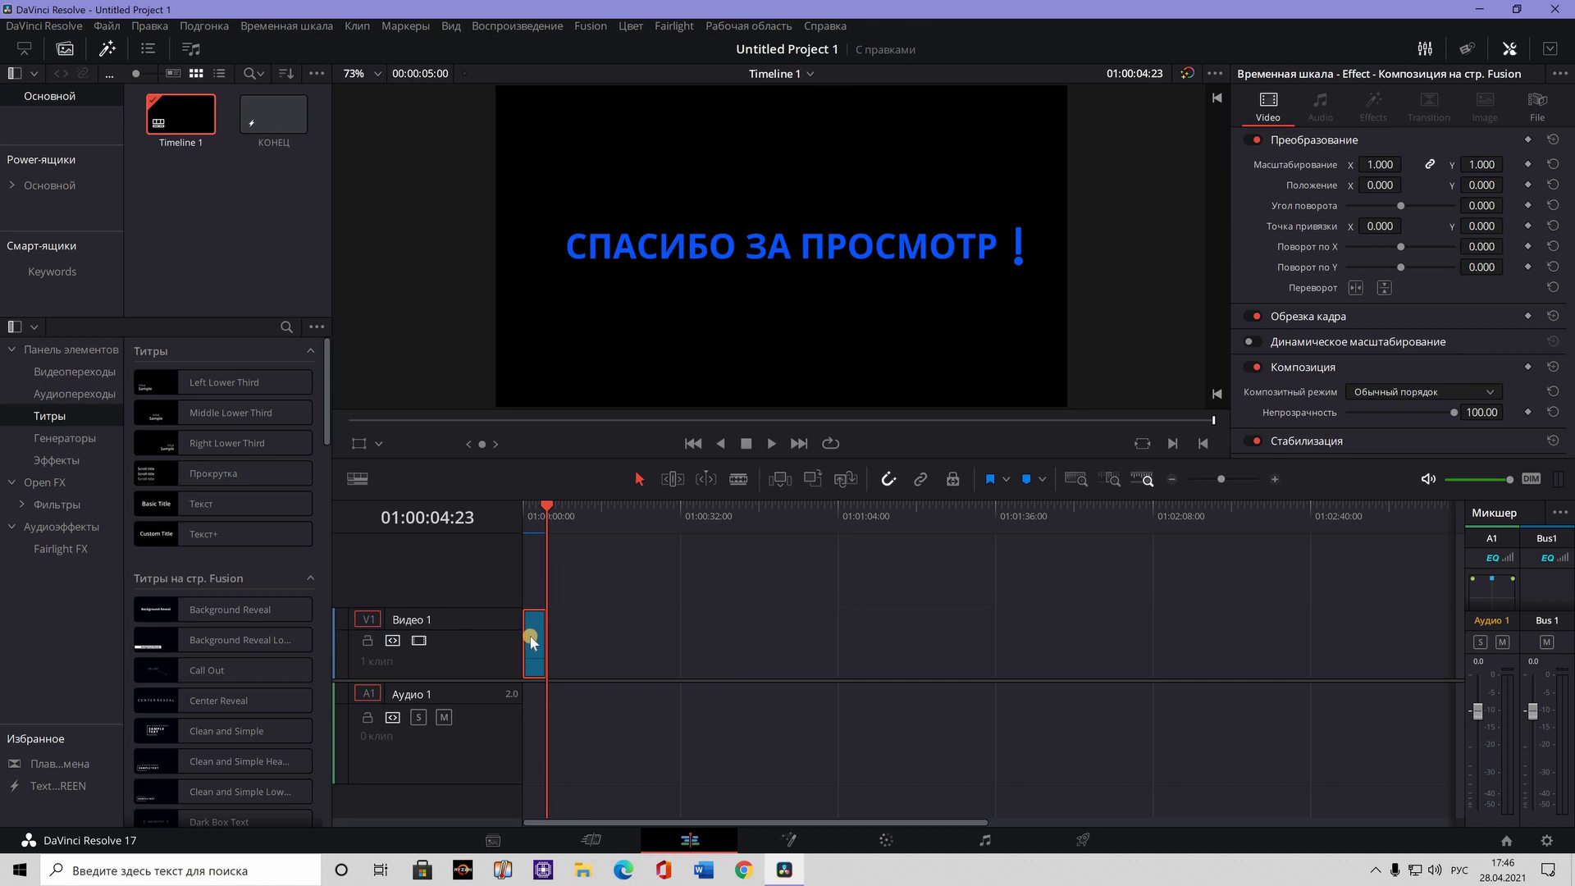
drag(531, 642, 533, 605)
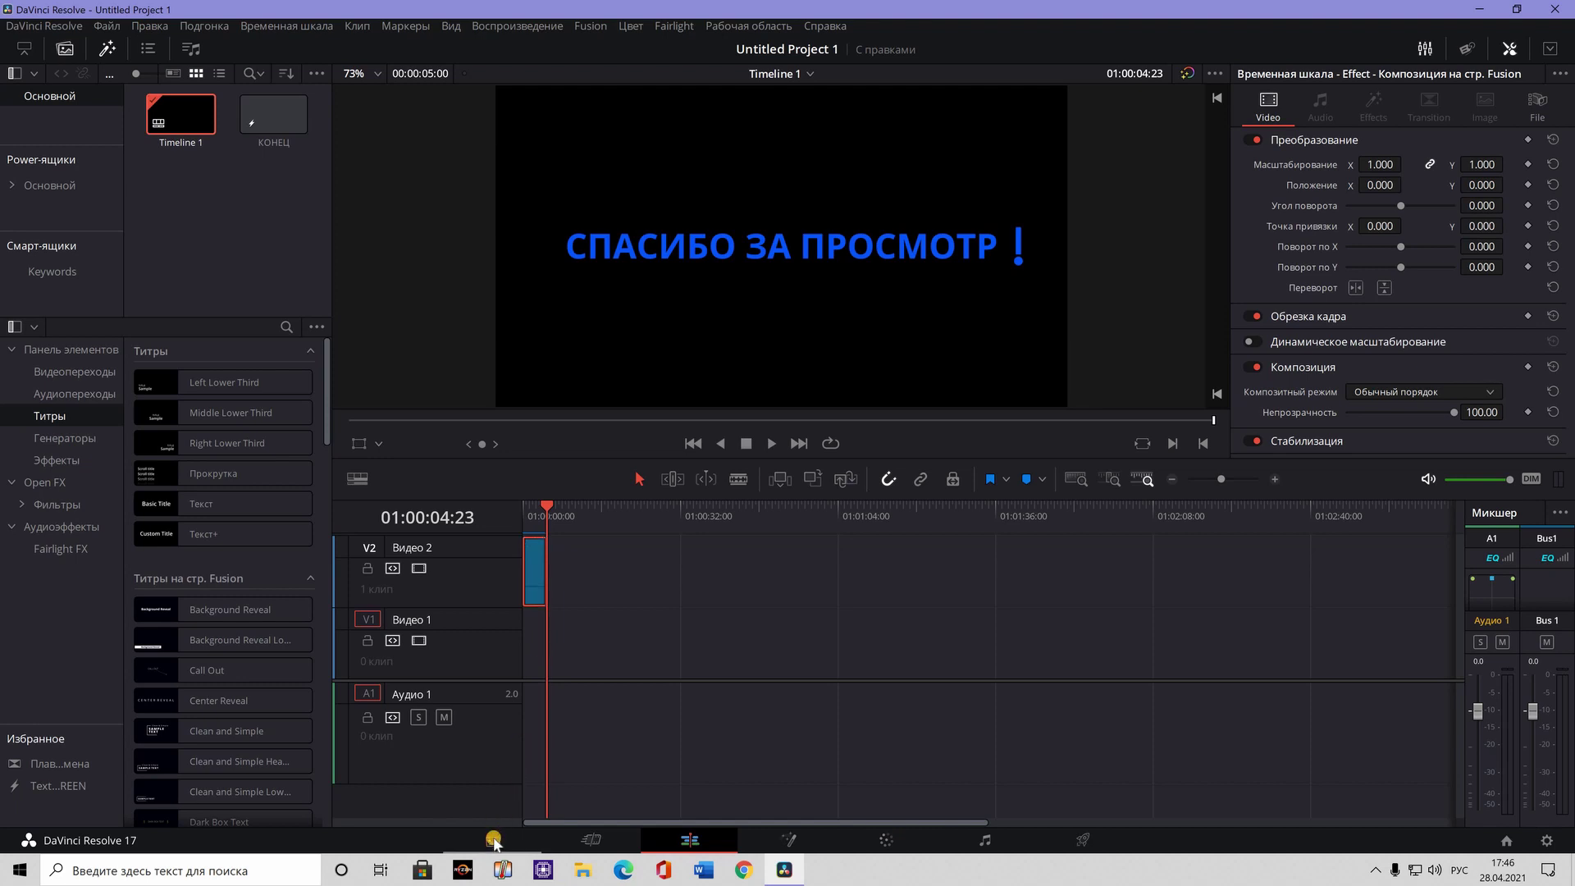
On the Media page, import MVI_0724.MP4 from the E: drive into the media pool
click(493, 840)
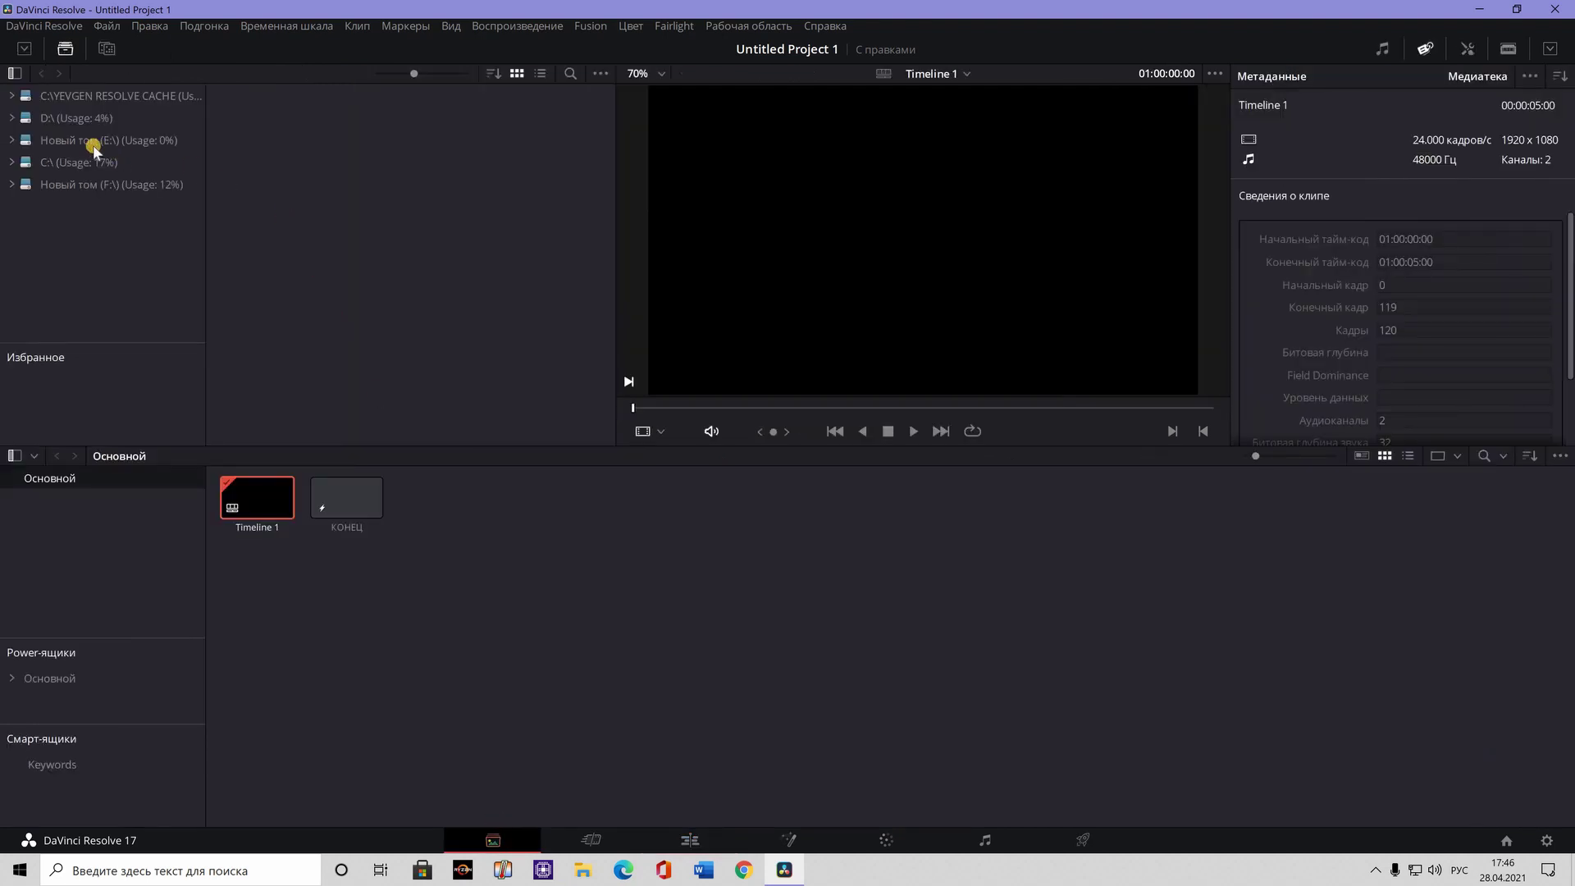
click(82, 141)
click(270, 136)
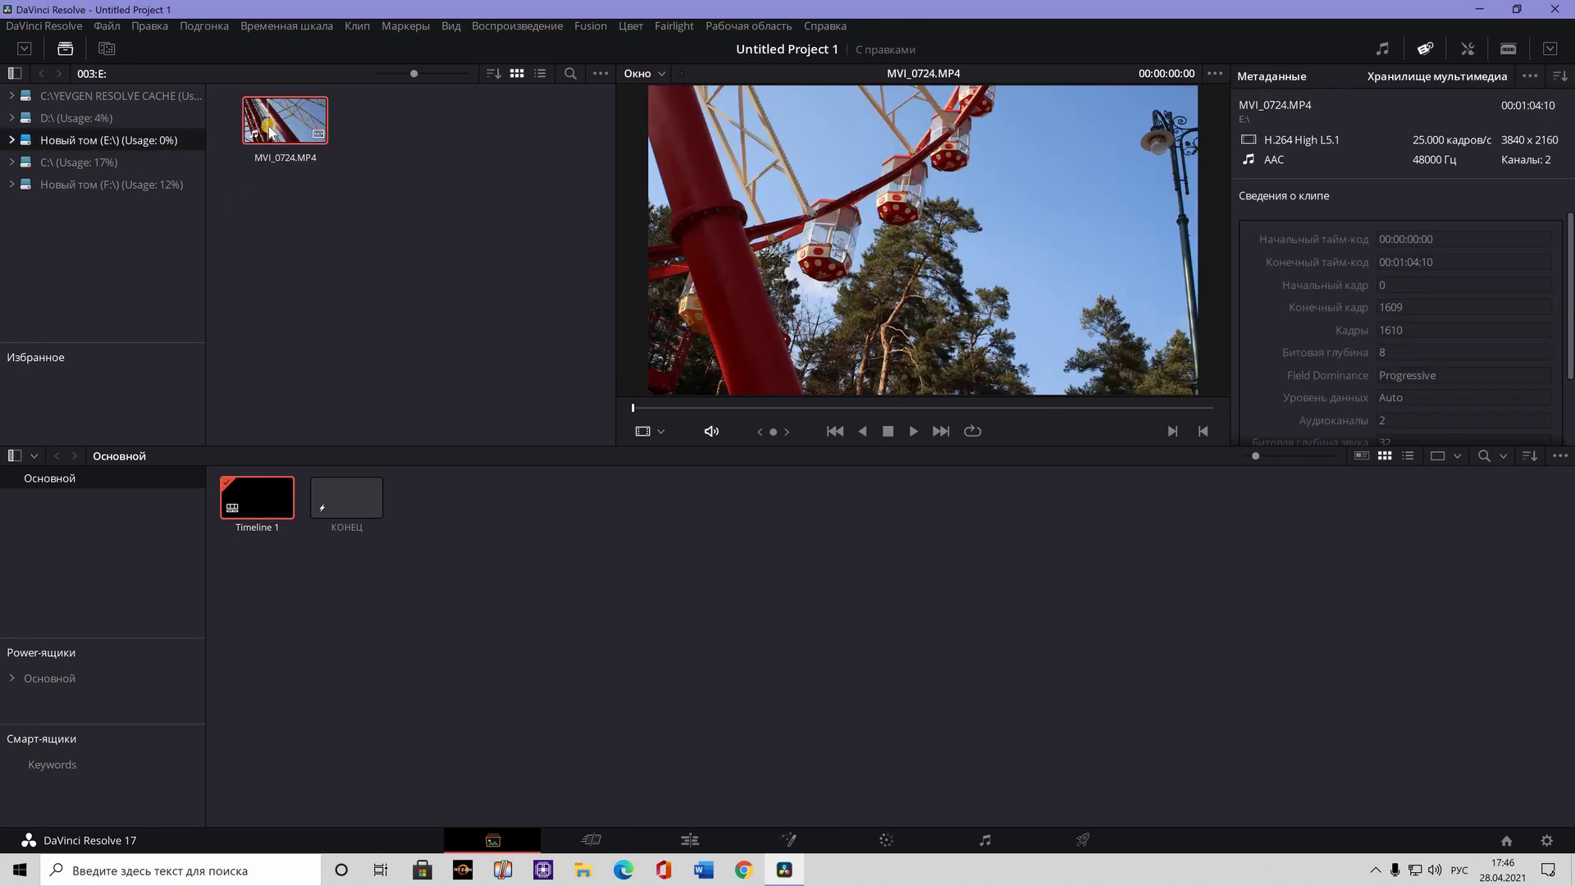
drag(270, 131, 446, 538)
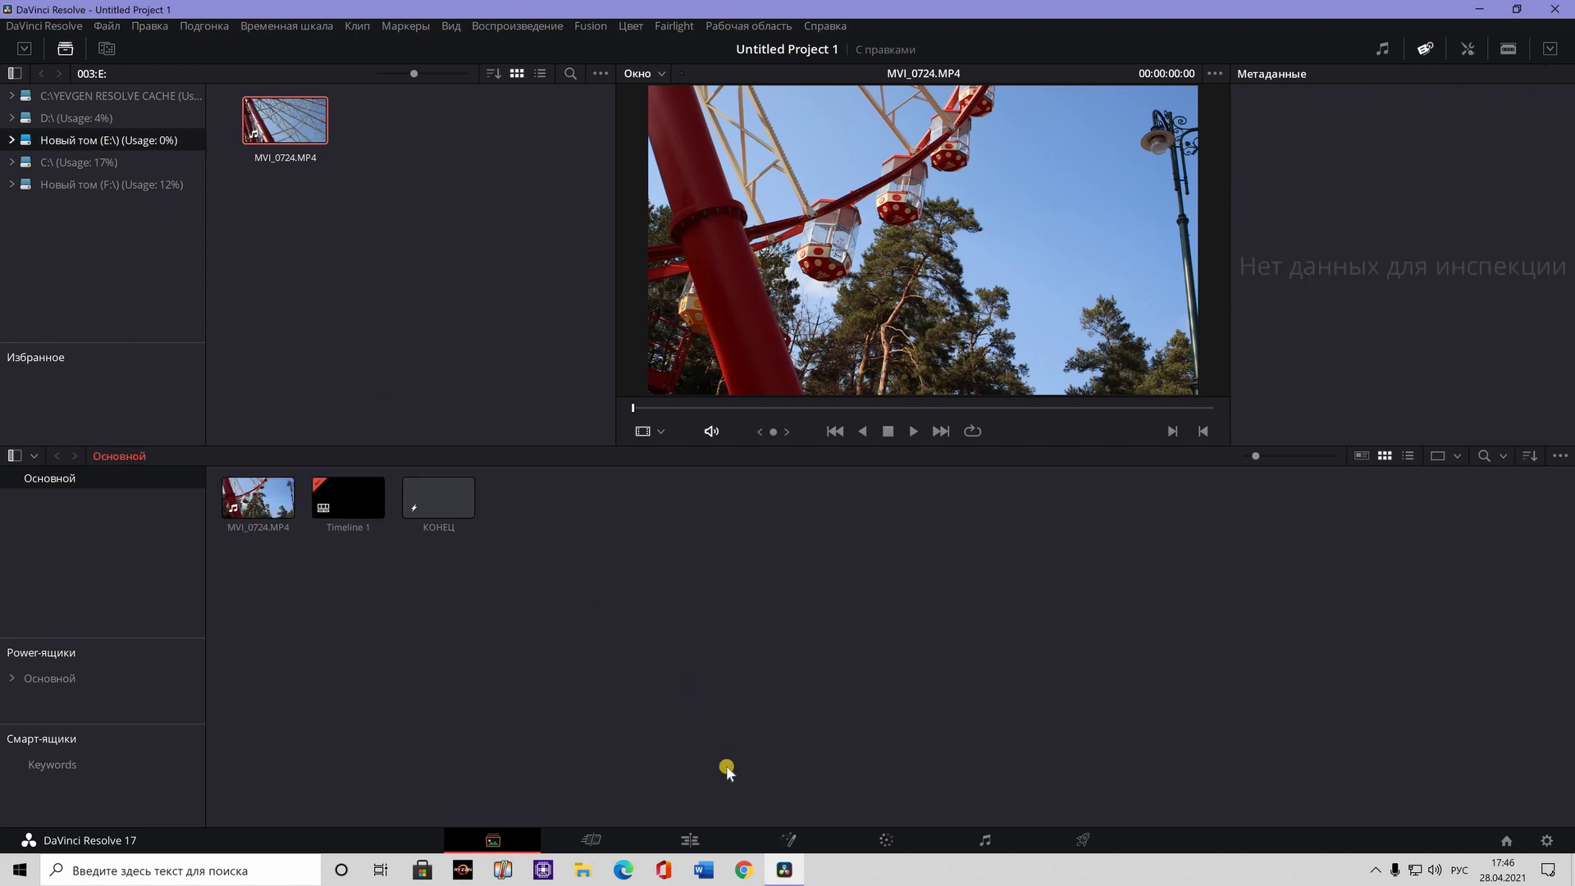
Return to the Edit page and place MVI_0724.MP4 at the start of the timeline on Video 1 and Audio 1
click(689, 840)
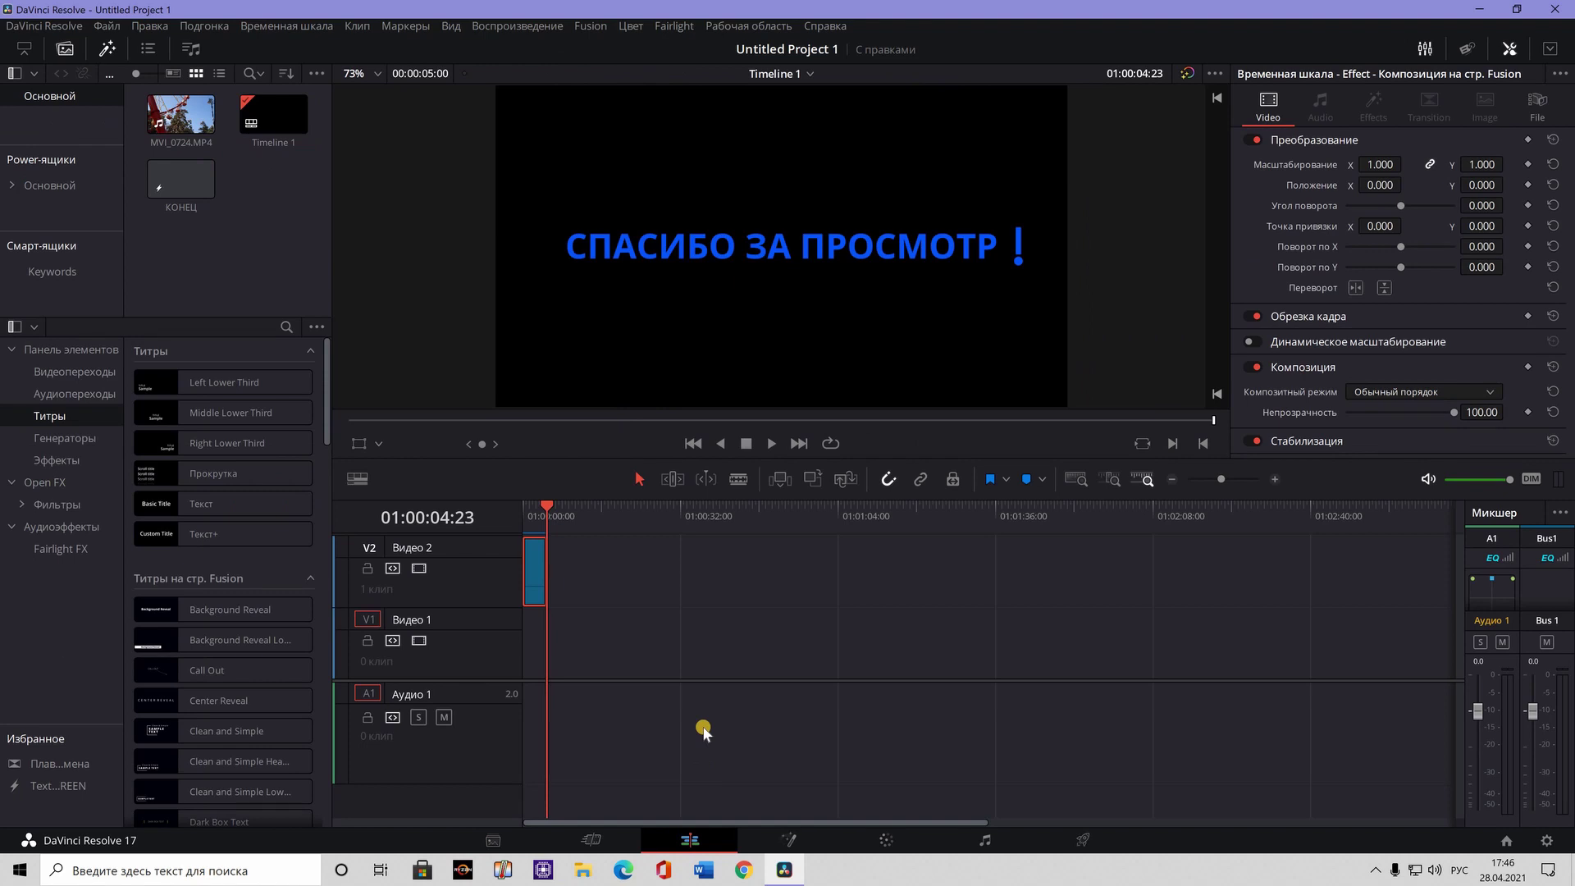
click(171, 115)
drag(454, 405, 511, 664)
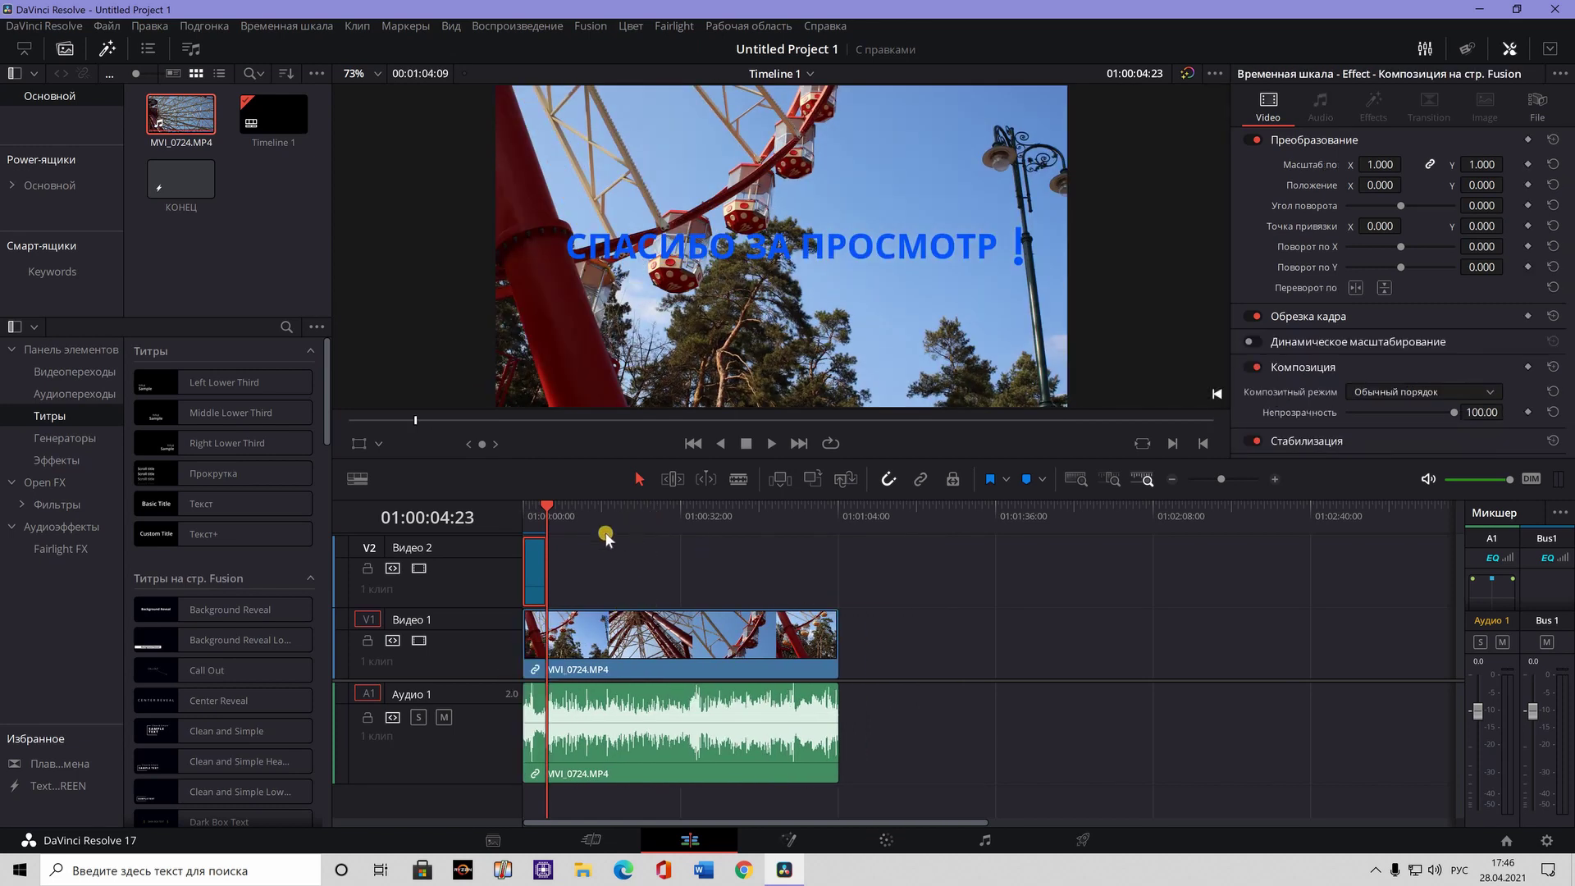
Move the title clip on Video 2 to the end of the MVI_0724.MP4 footage and play back the ending
drag(537, 572, 844, 590)
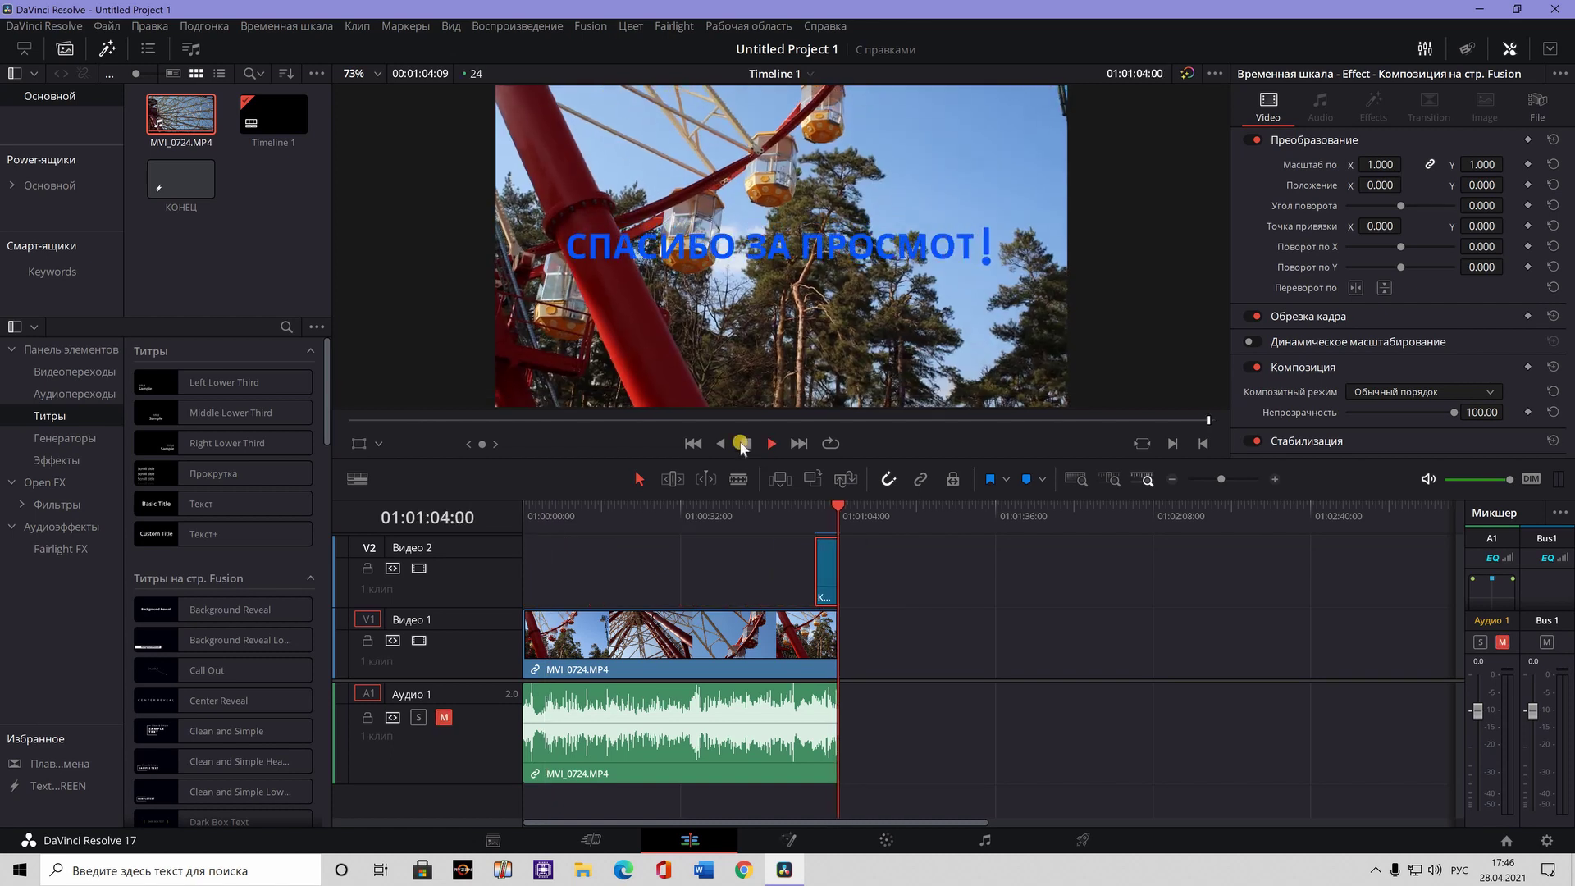
click(740, 444)
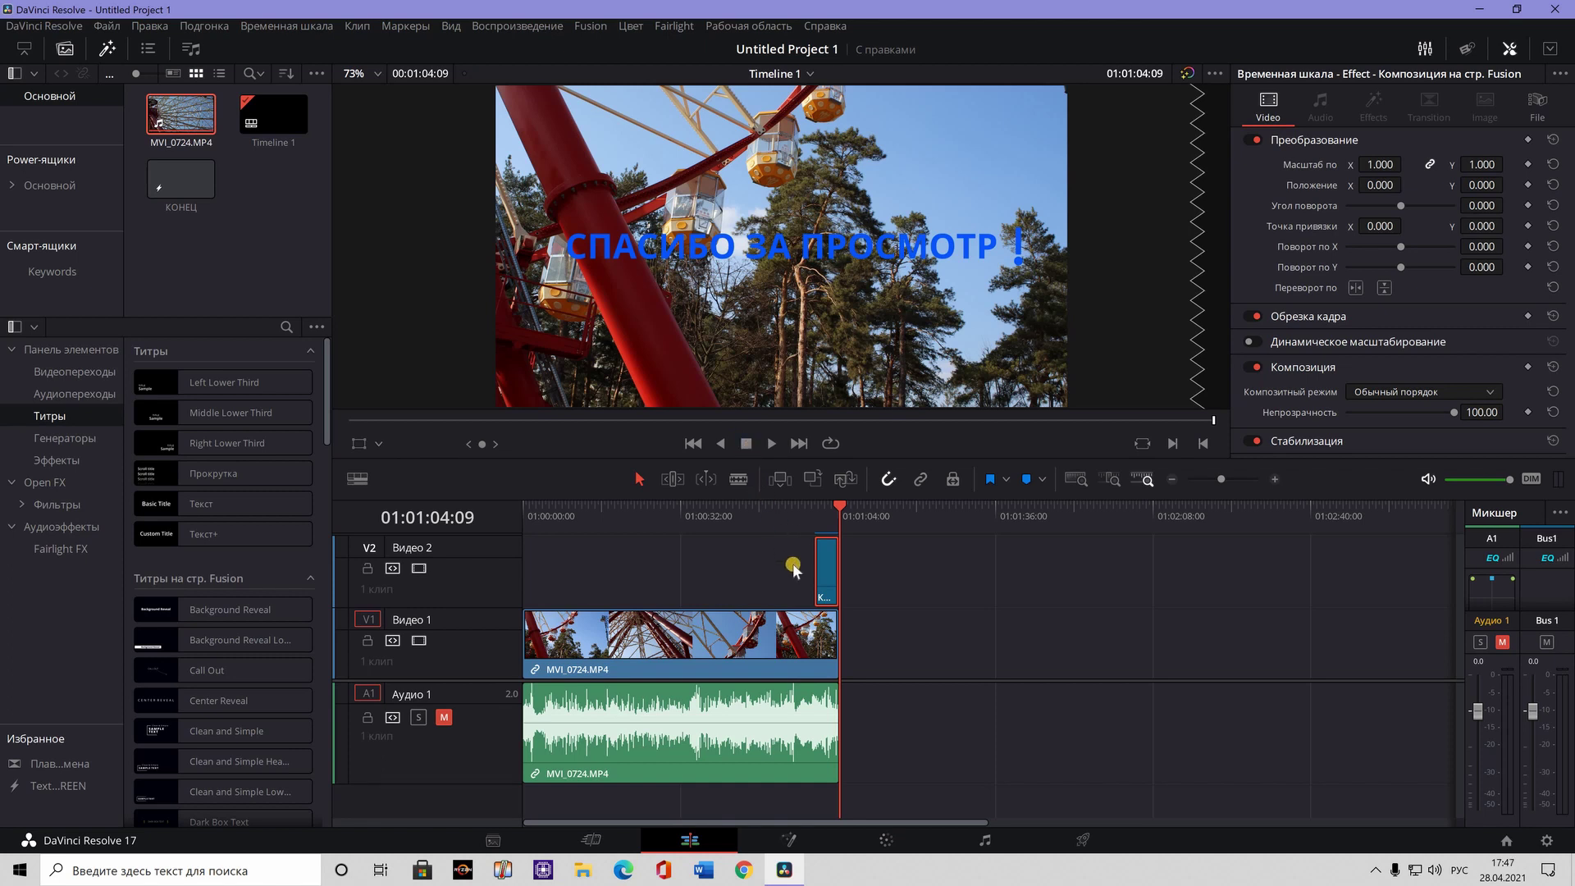
On the Fusion page, export the title's Fusion composition as a .comp file in the Compositions folder
click(788, 839)
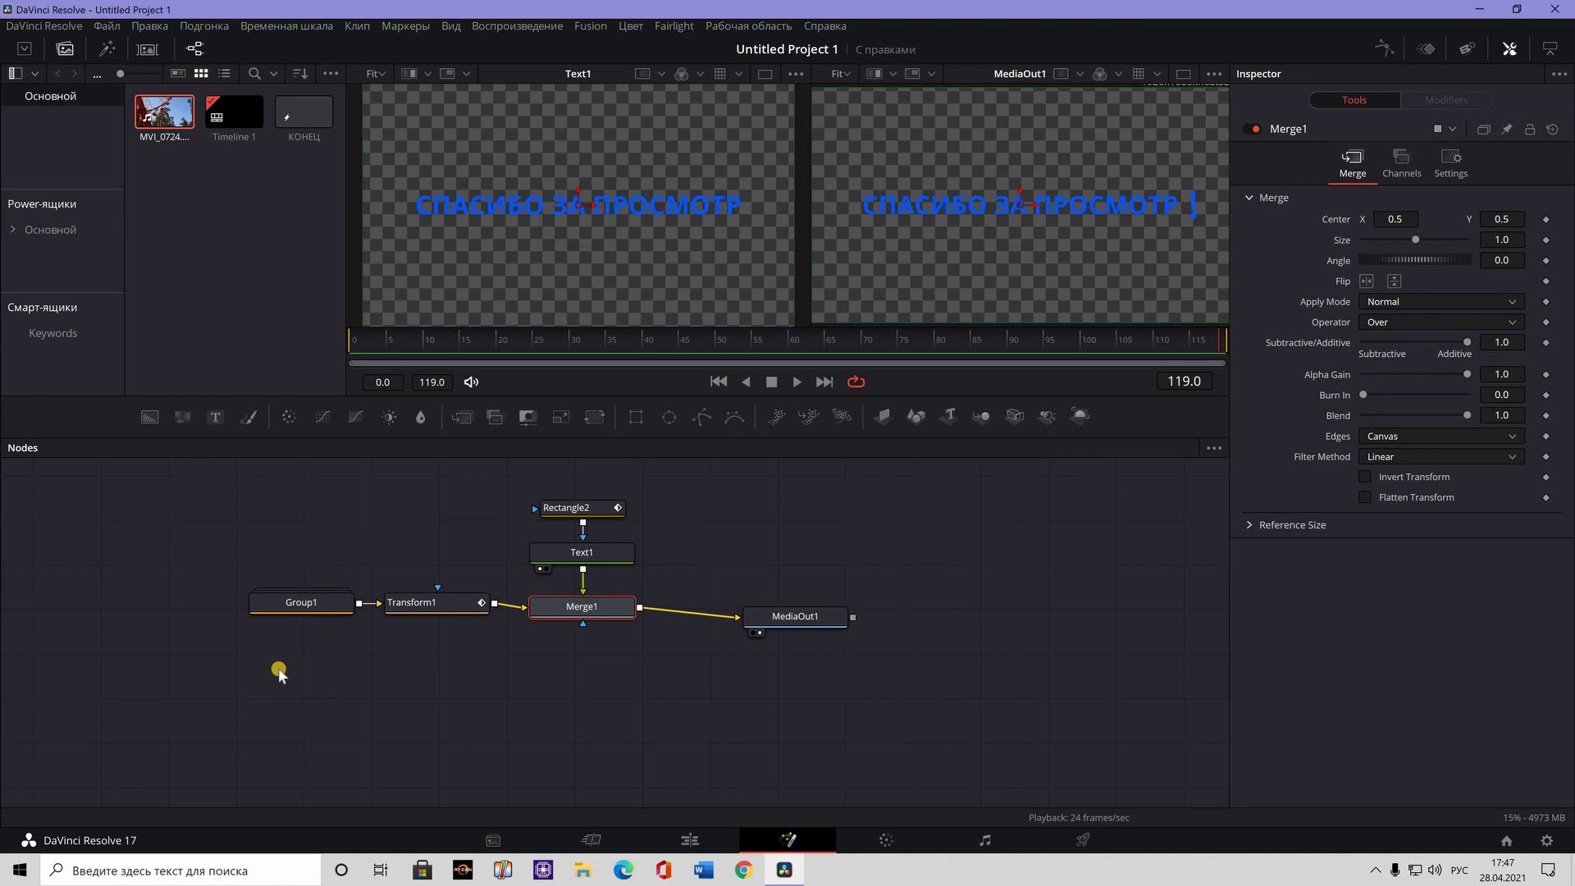
click(109, 26)
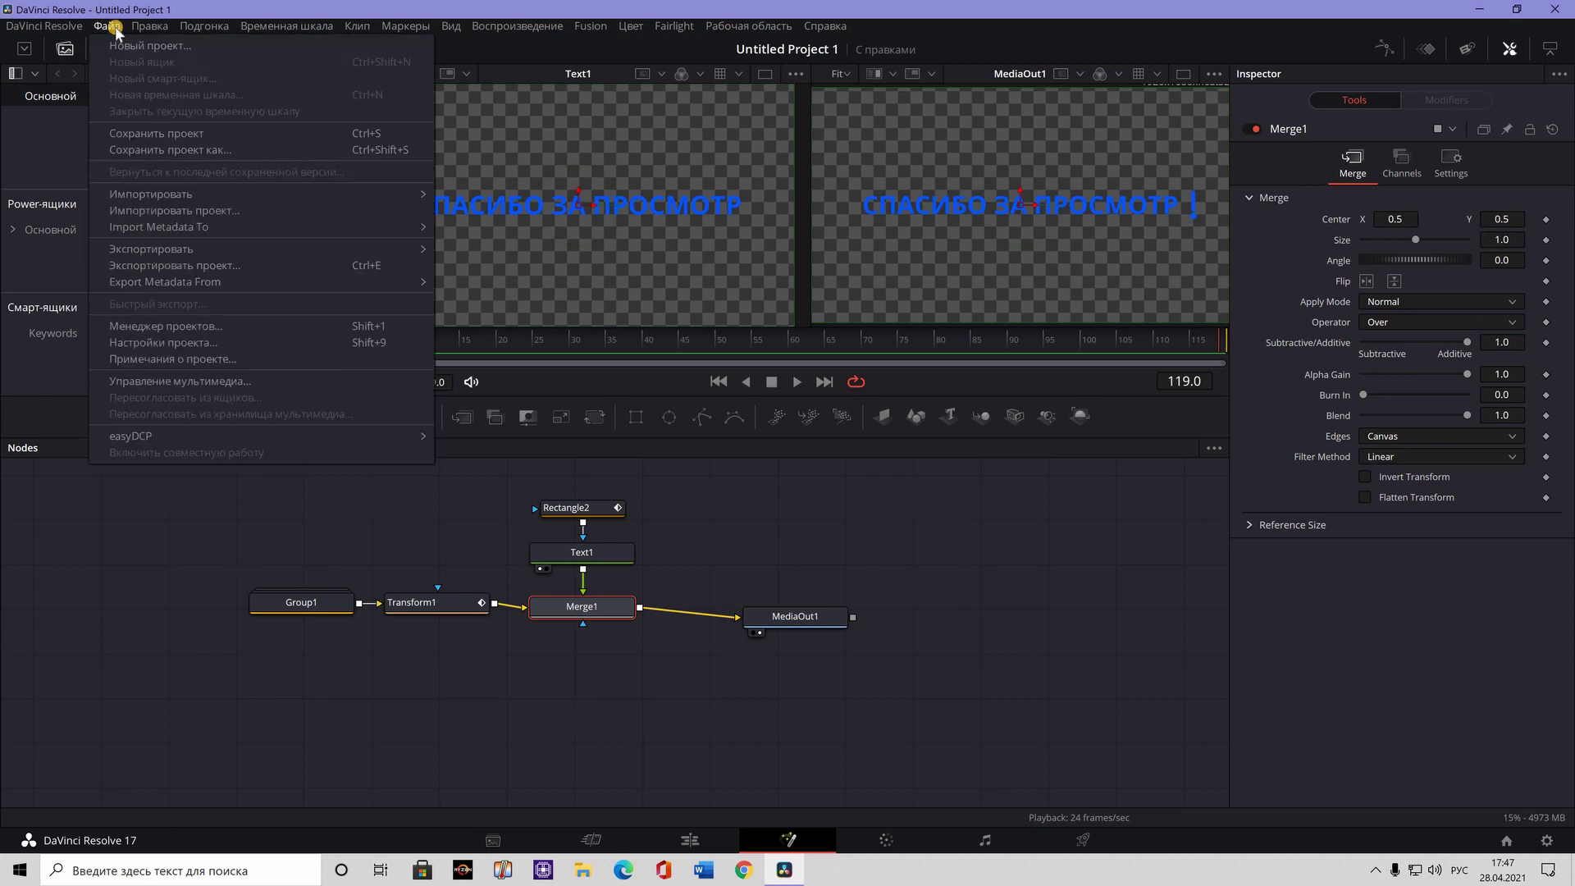
mouse_move(153, 249)
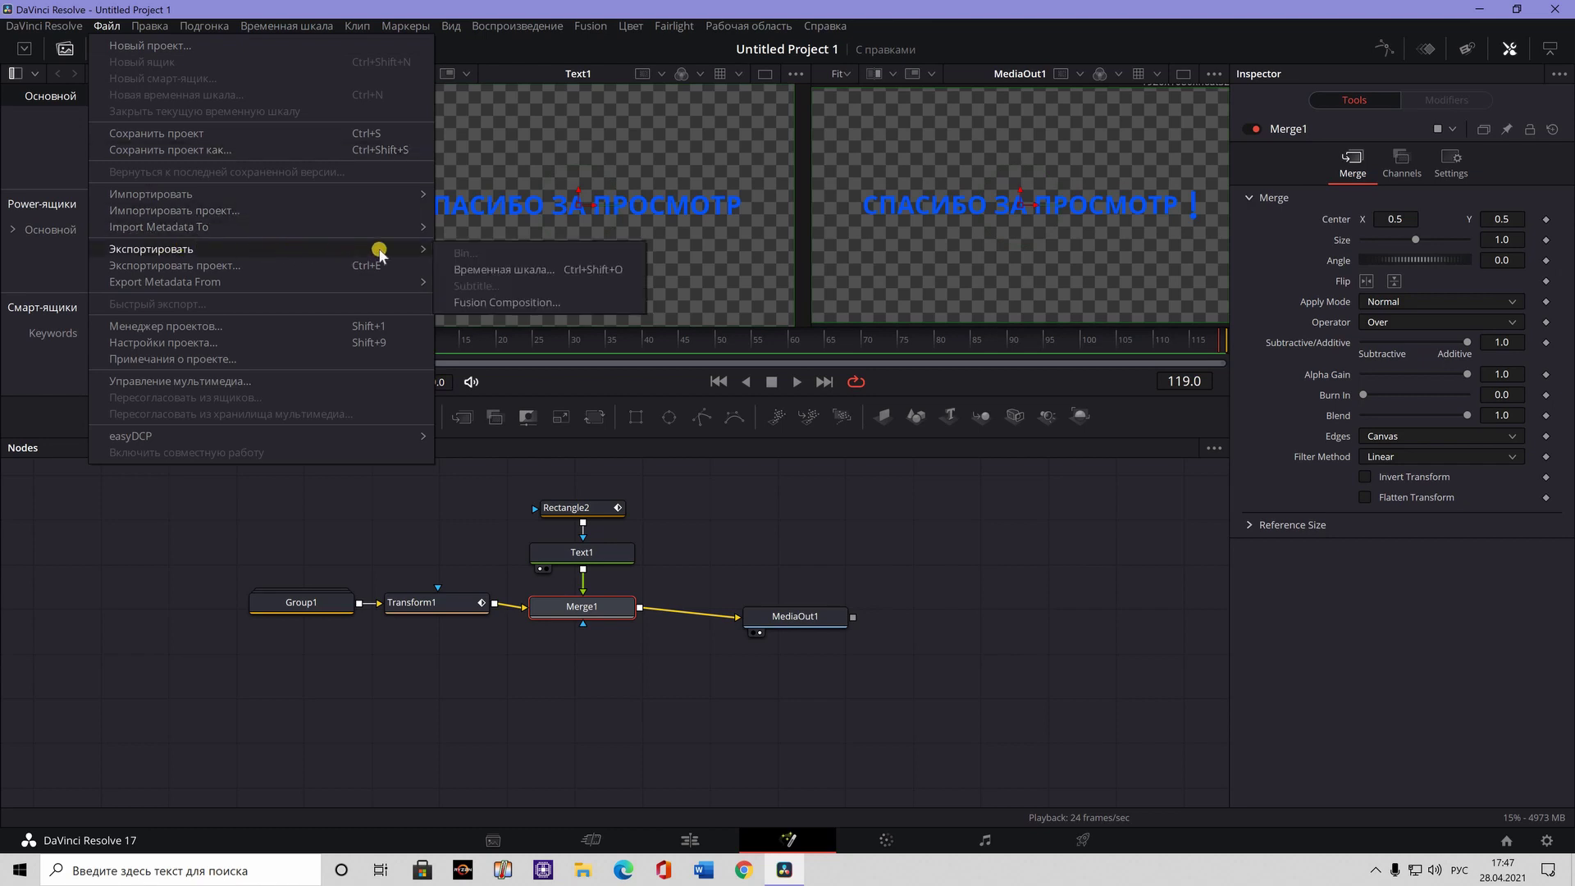
click(470, 303)
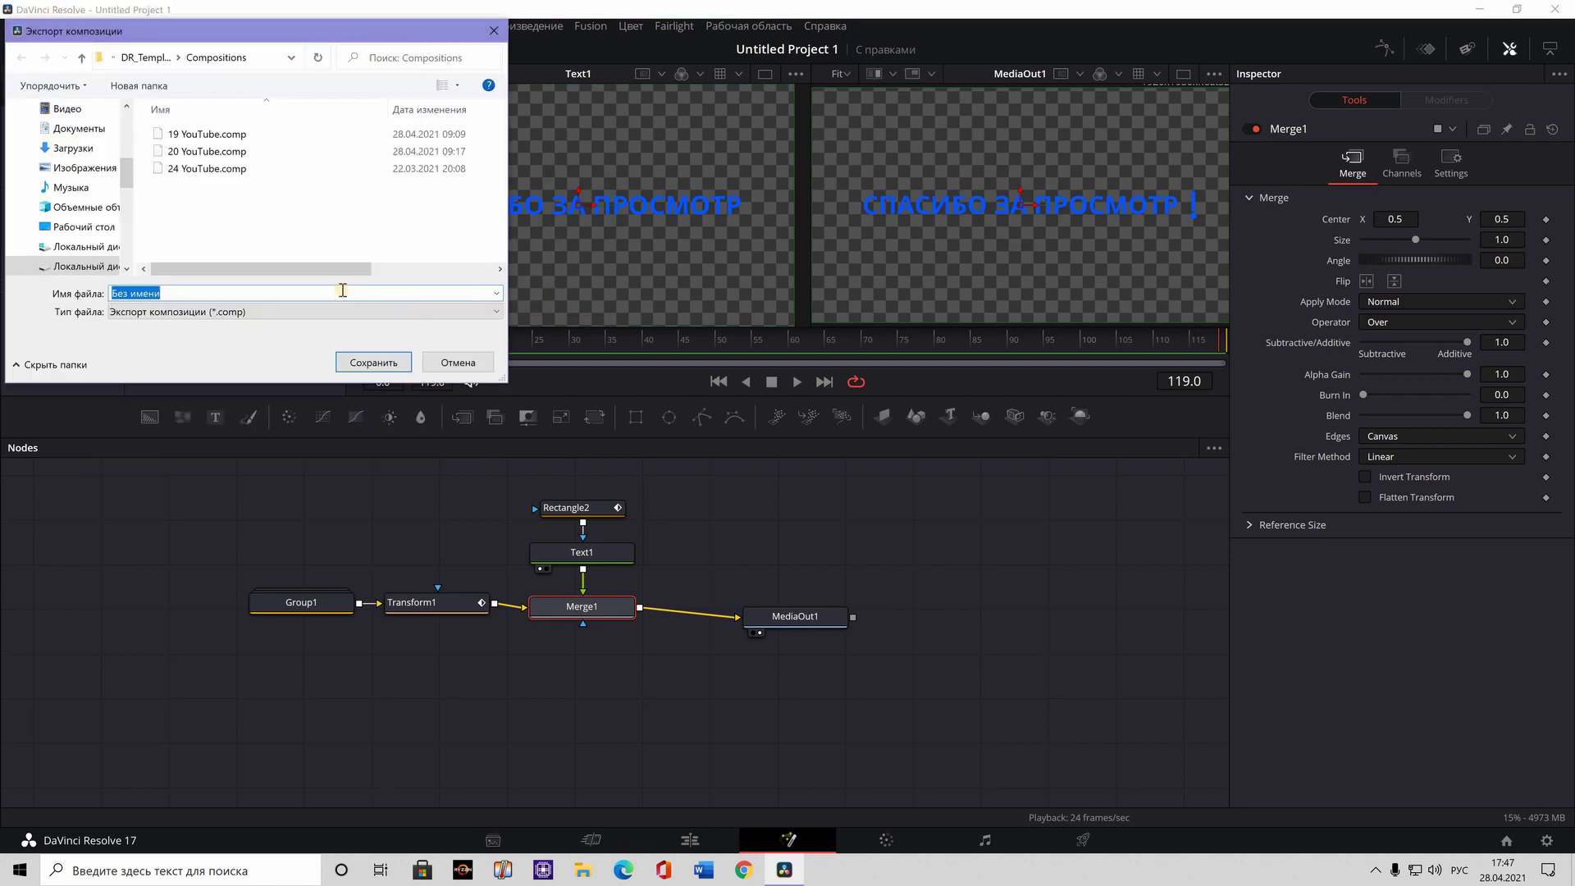
key(BackSpace)
click(353, 364)
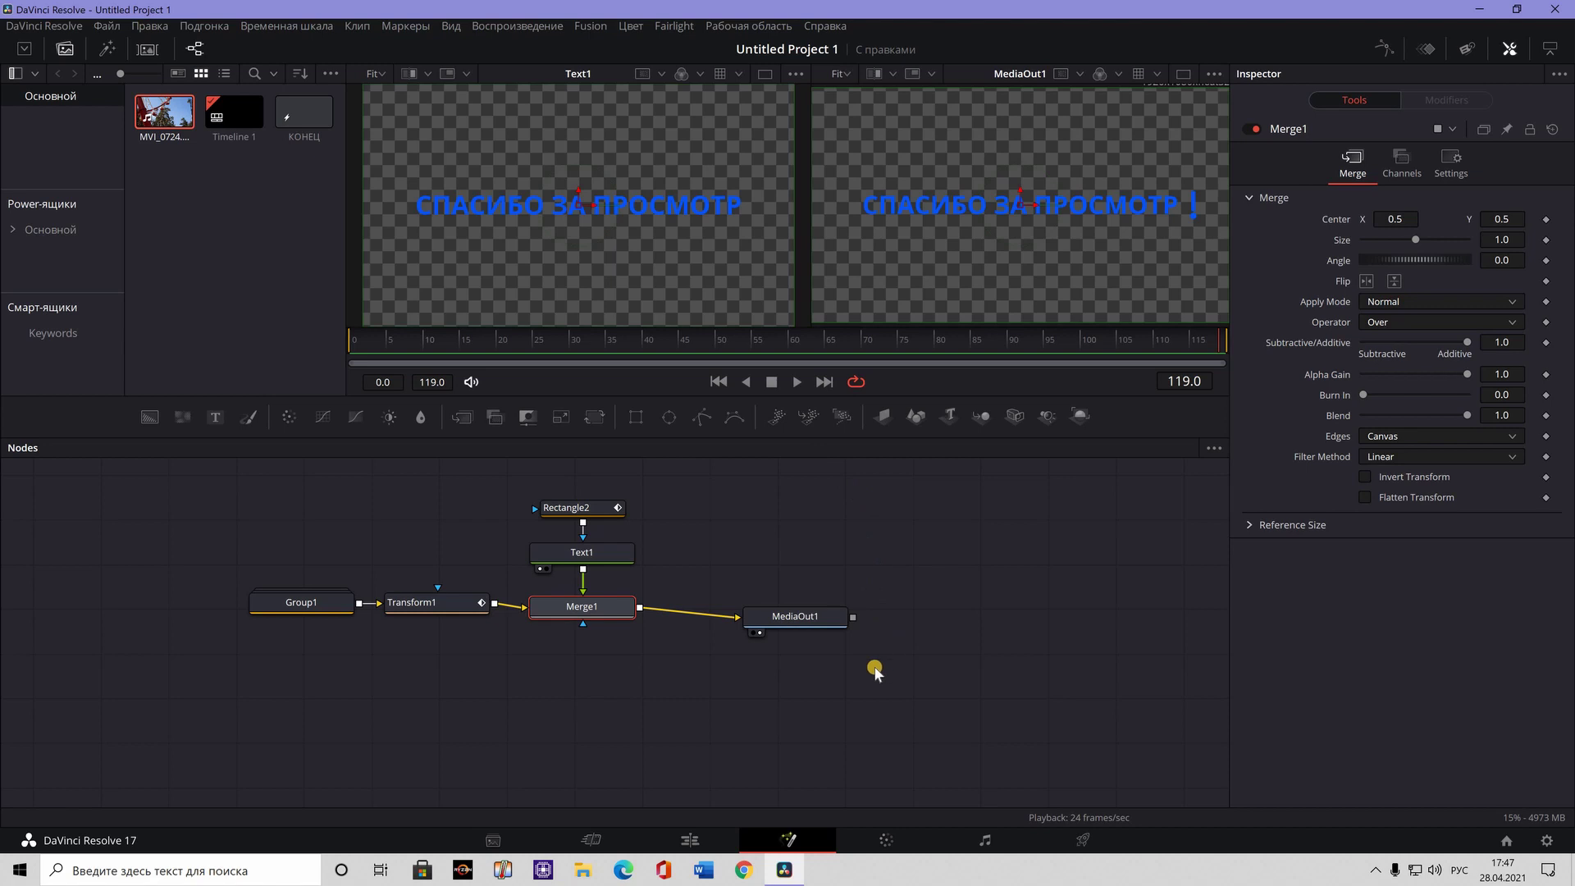
Return to the Edit page and quit DaVinci Resolve
click(691, 840)
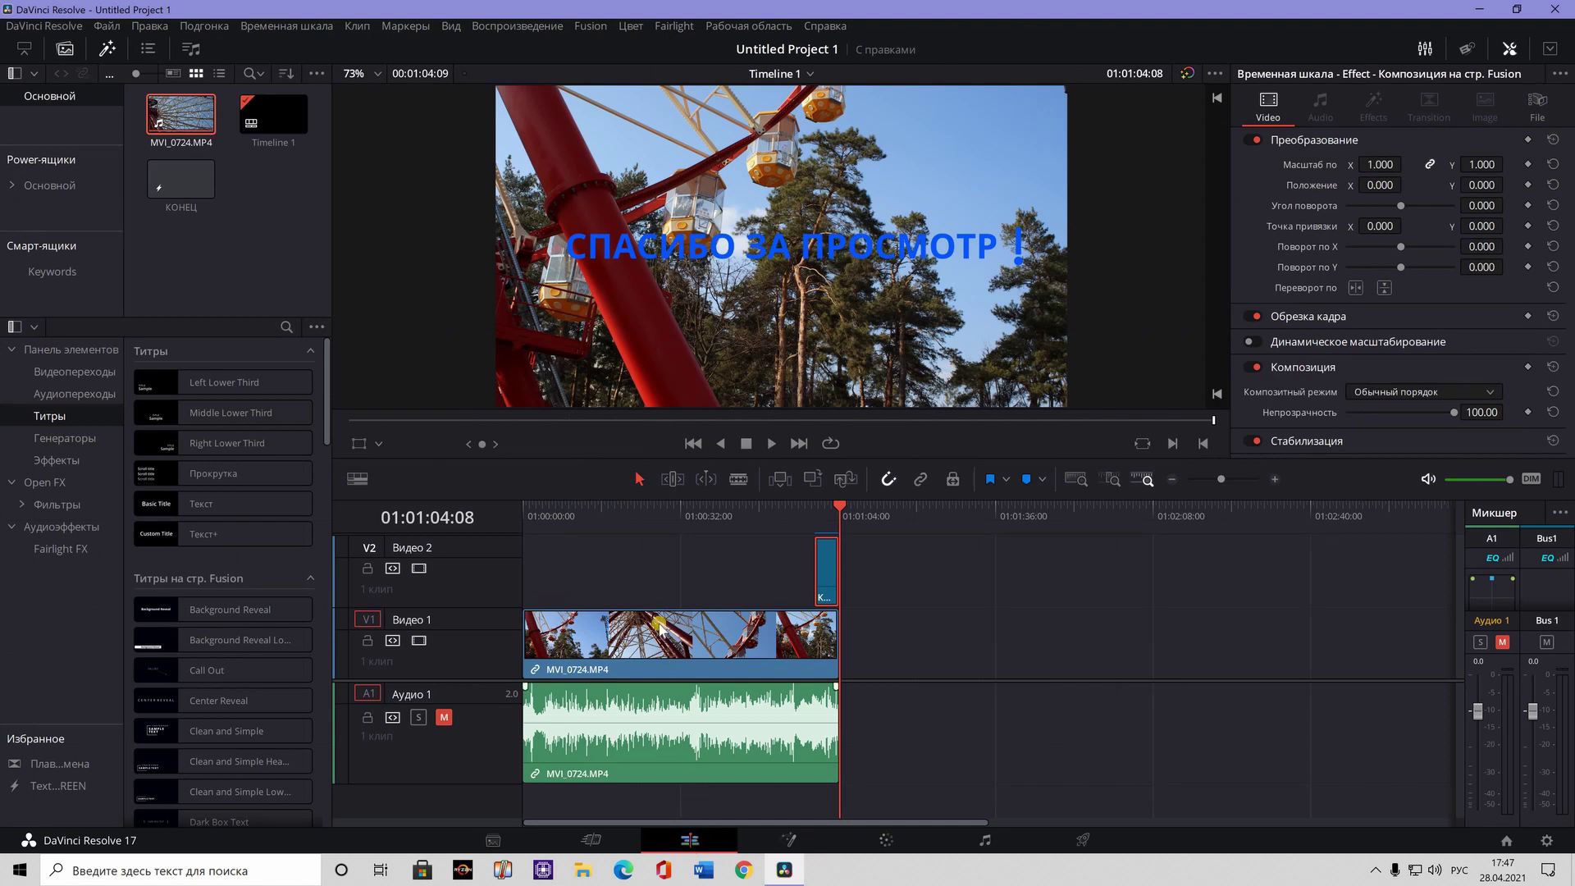
click(41, 26)
click(50, 128)
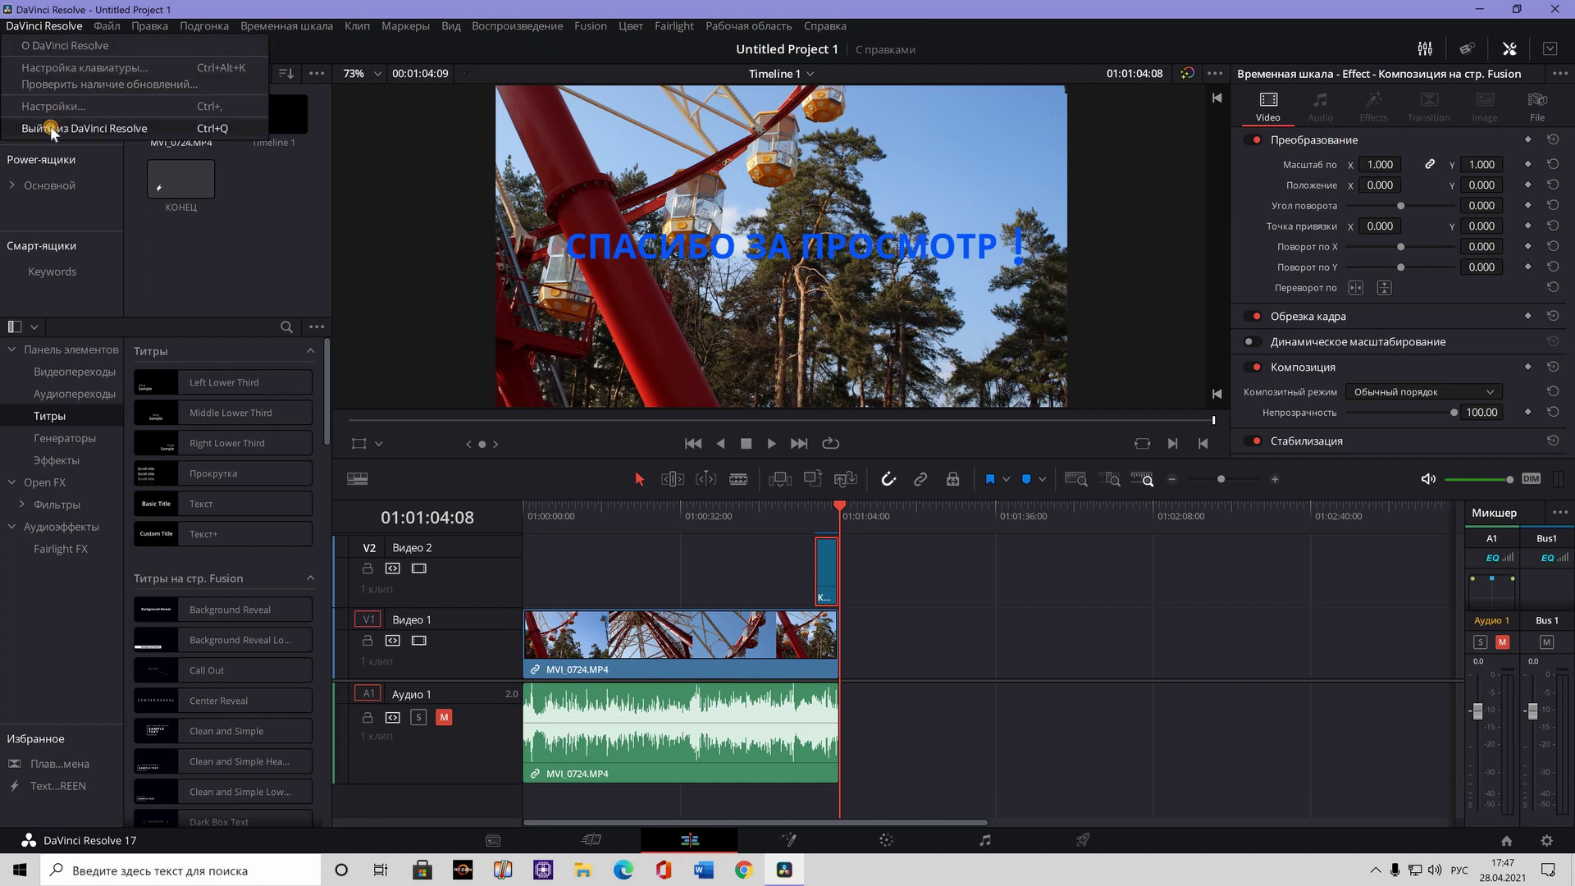
click(870, 491)
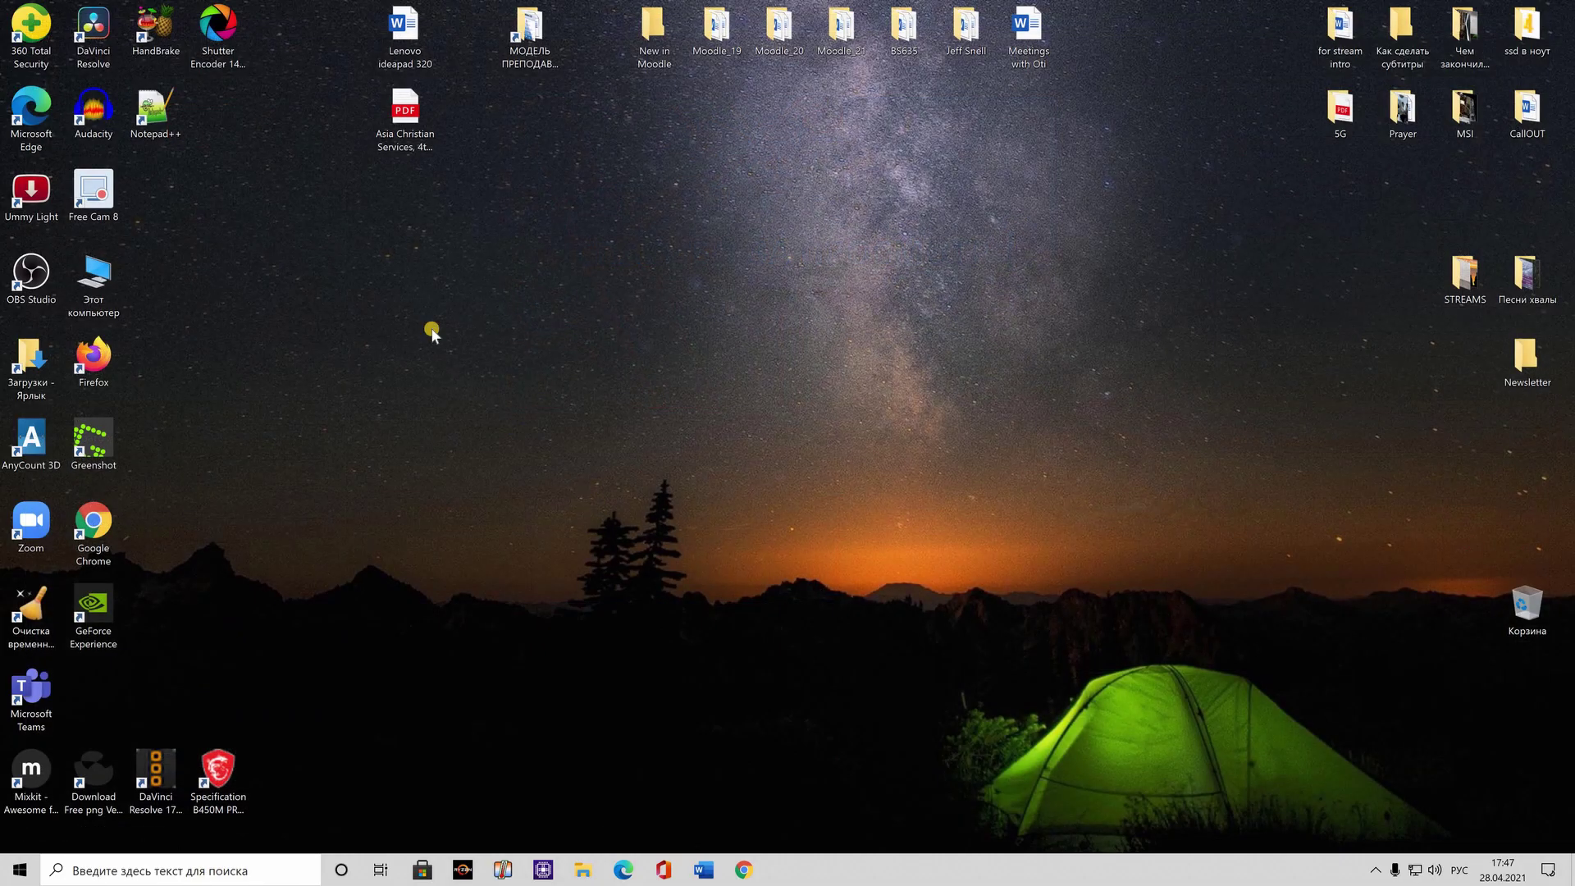
Relaunch DaVinci Resolve, create the new project Untitled Project 2 and open its Edit page
click(97, 25)
double_click(96, 24)
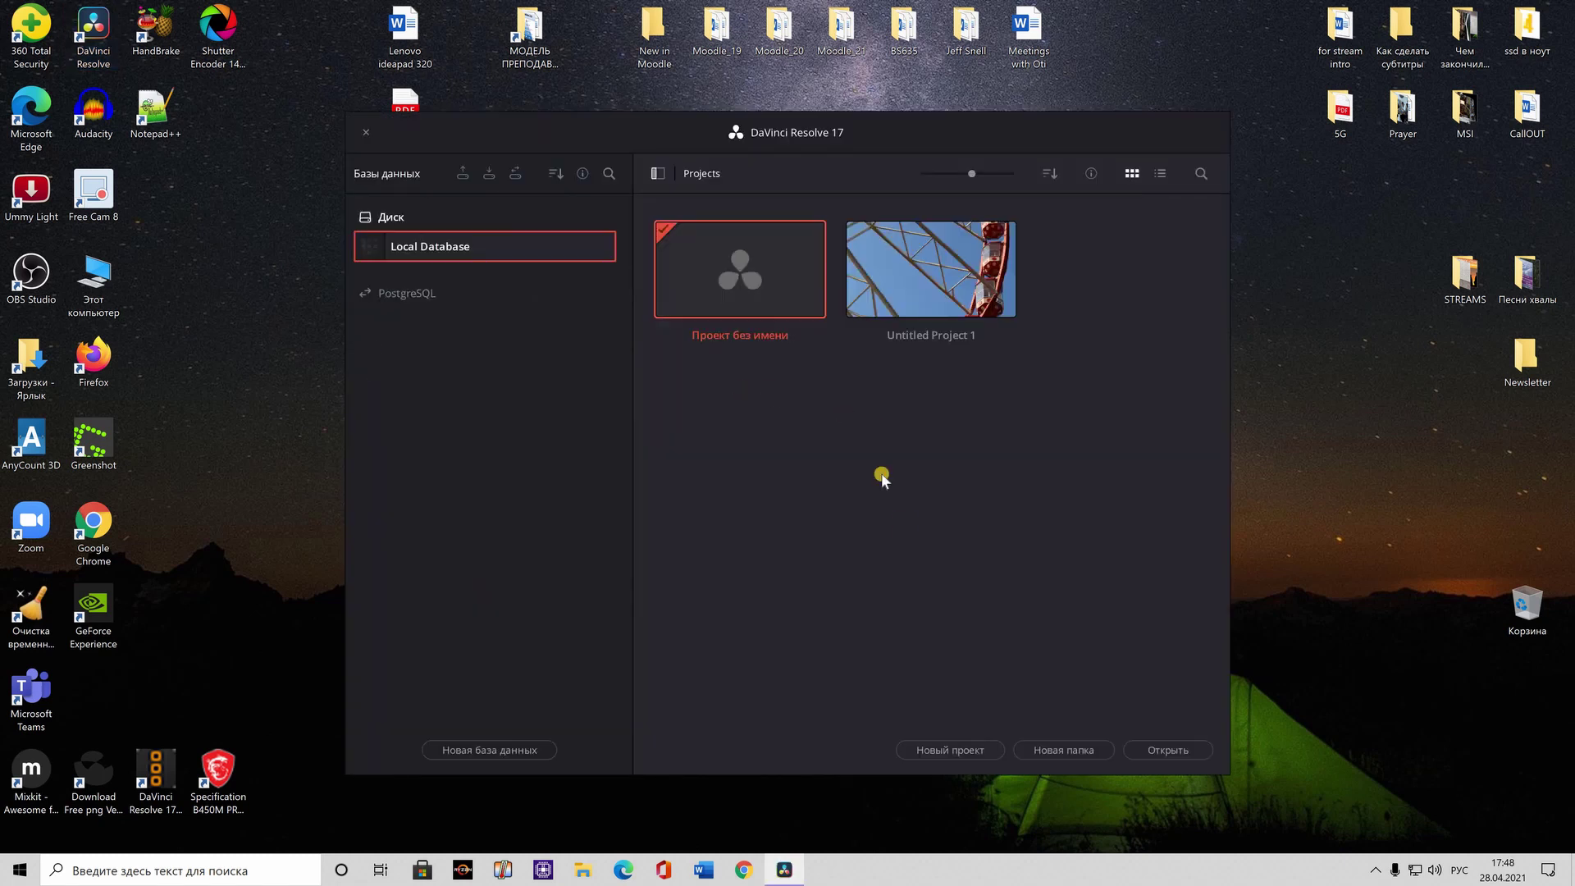
click(941, 752)
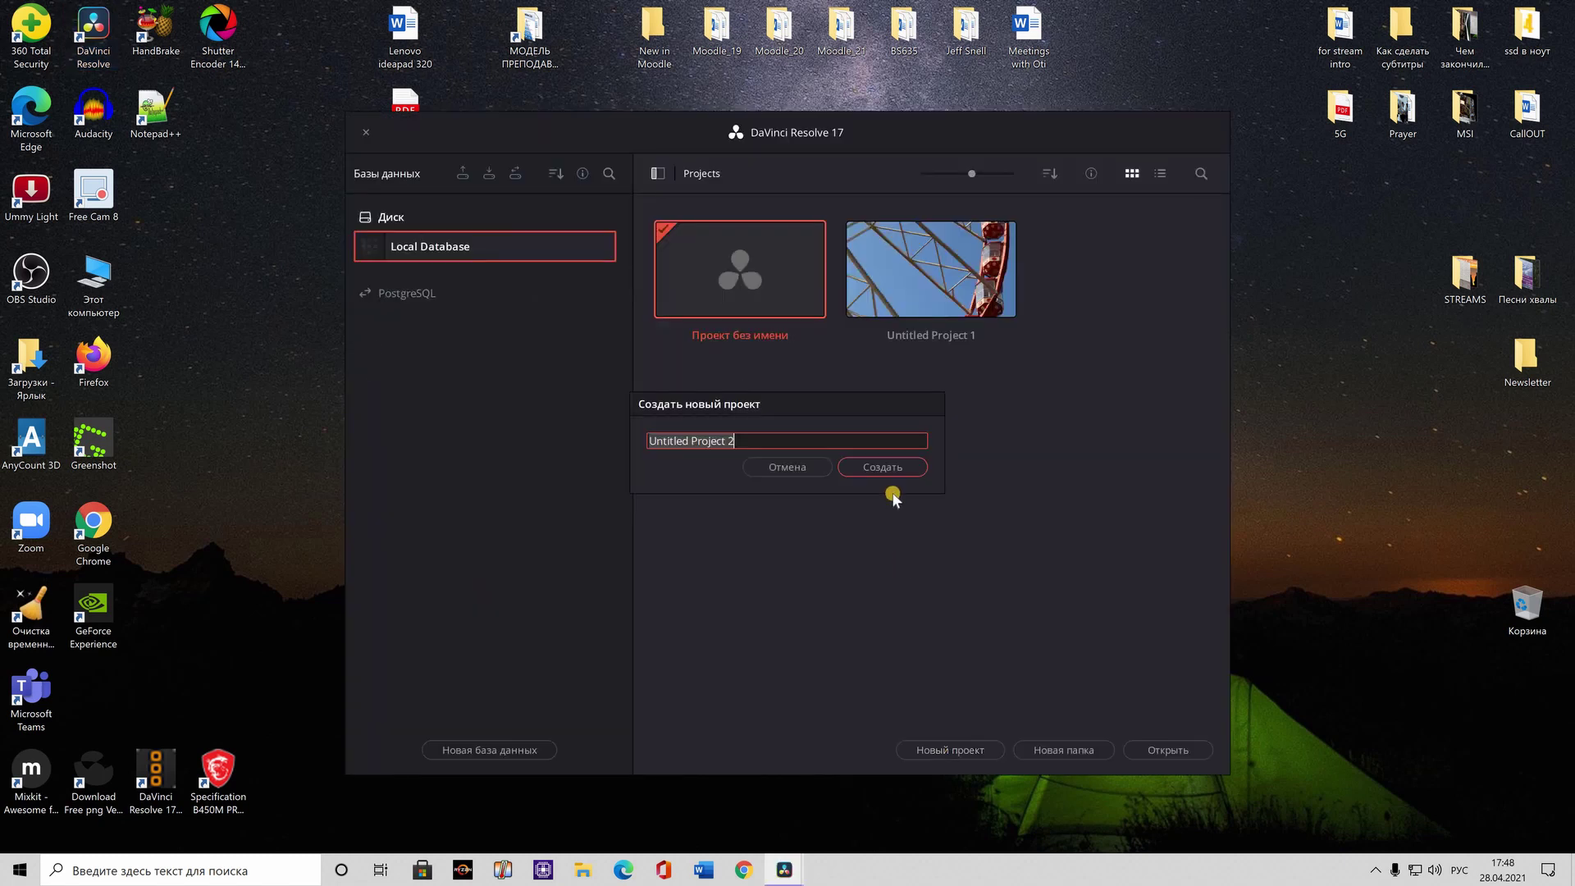
click(889, 467)
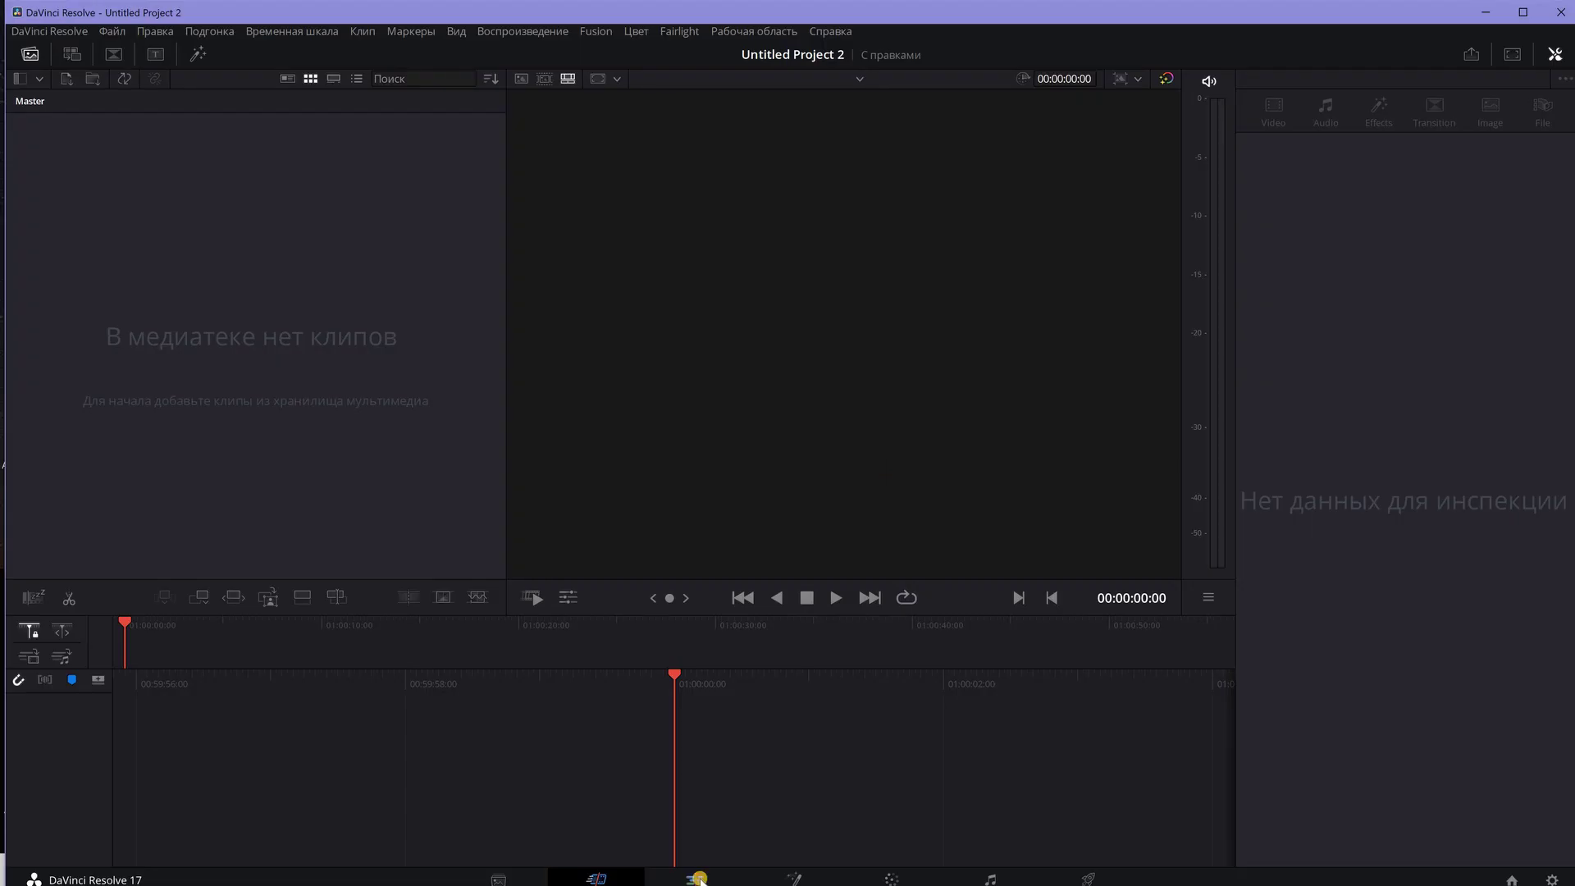
click(697, 878)
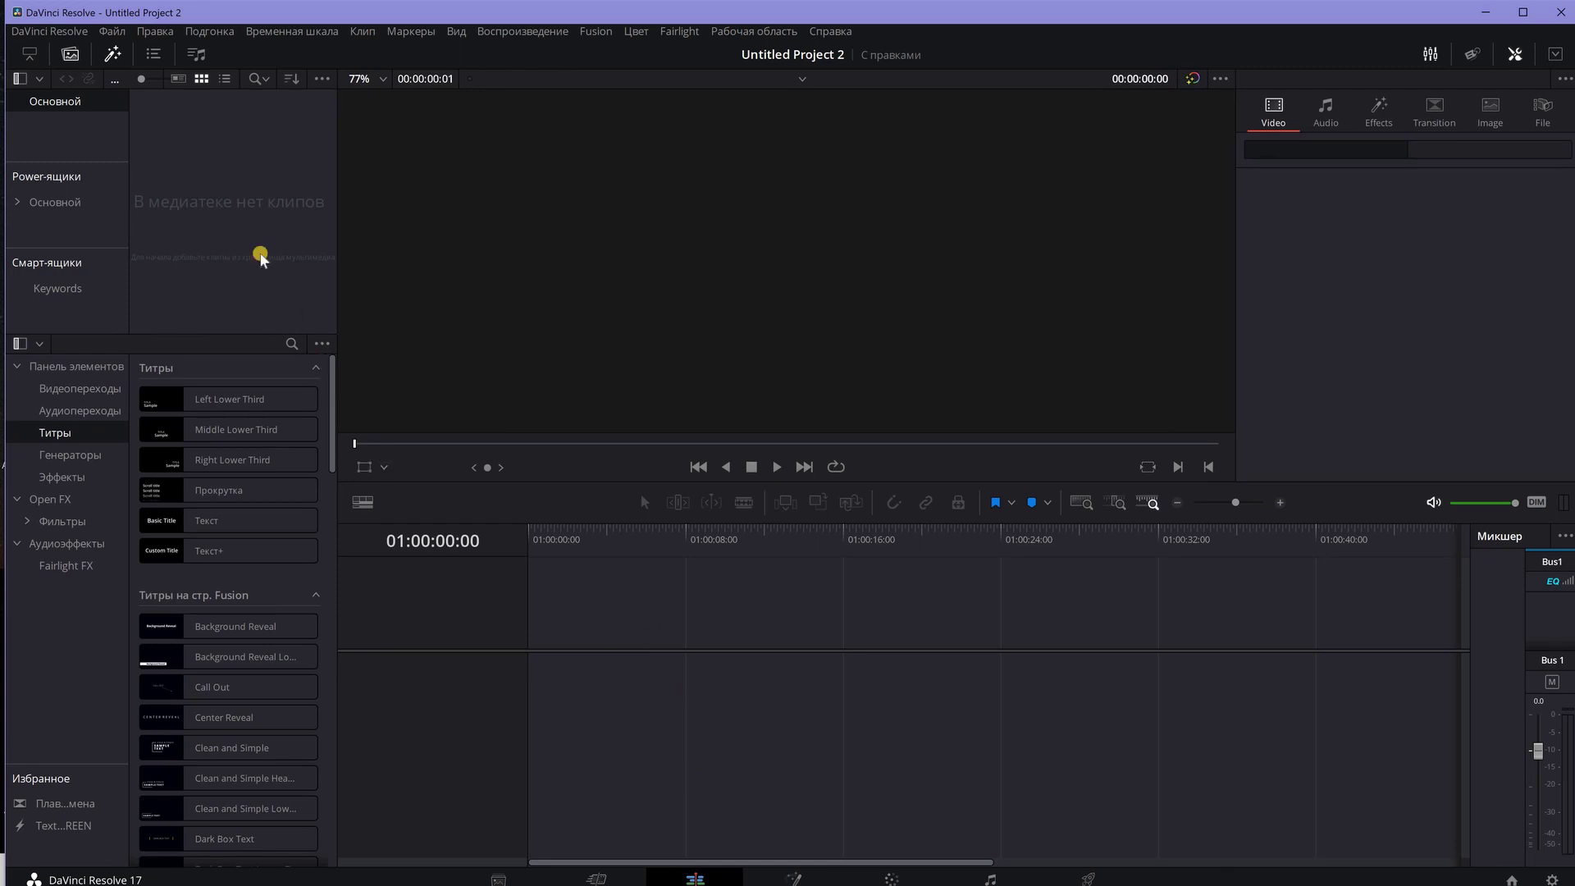
Create a new Fusion composition clip with the default settings in the media pool and place it at the start of the timeline
right_click(227, 220)
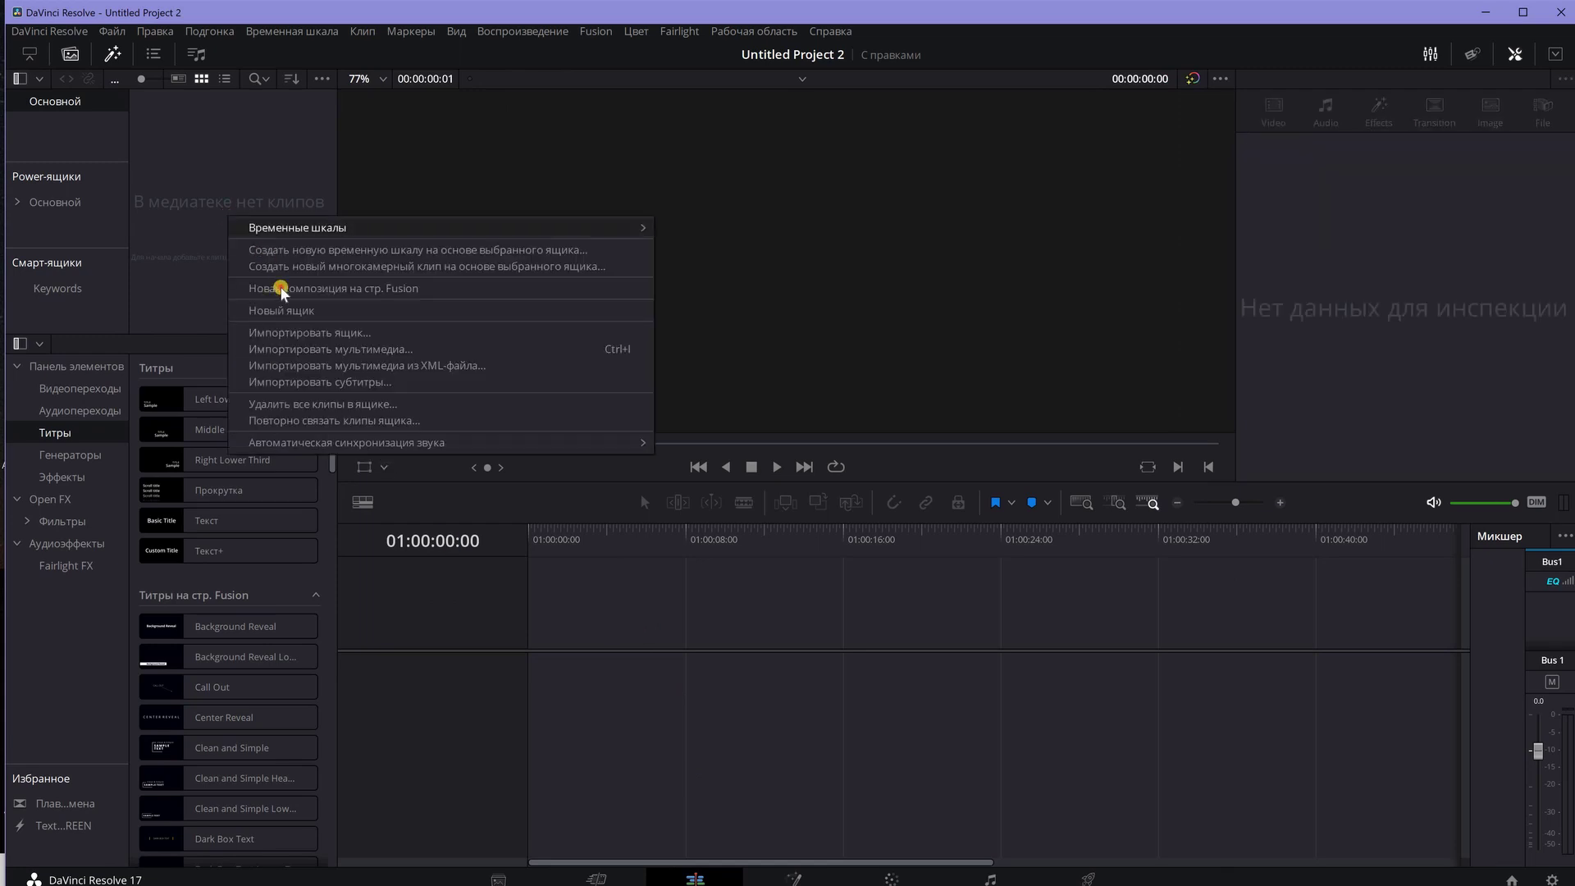
click(404, 288)
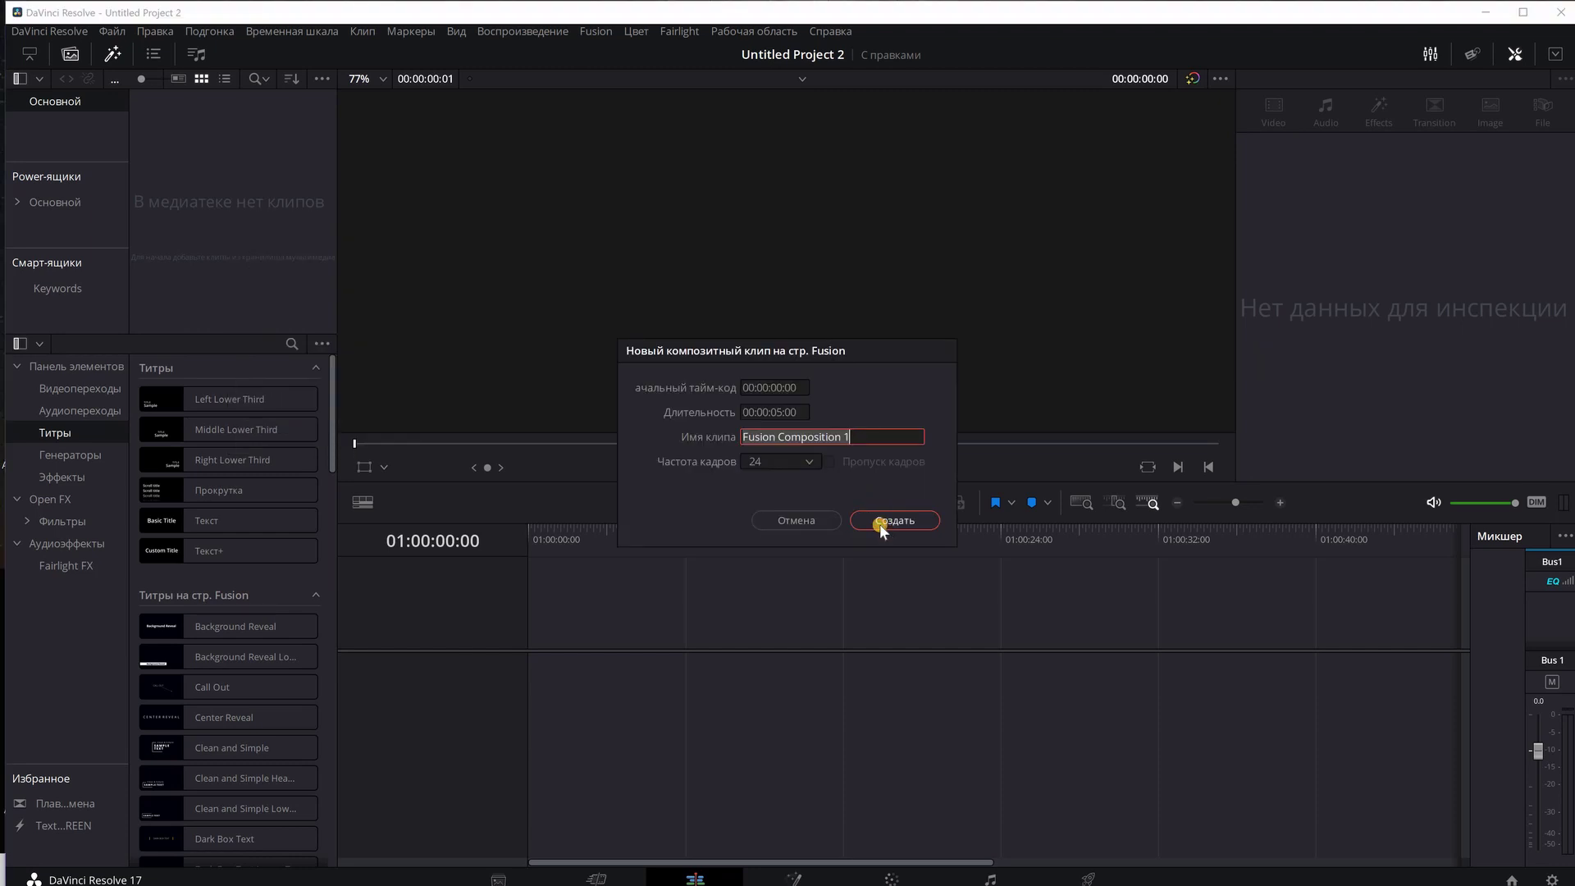
click(881, 523)
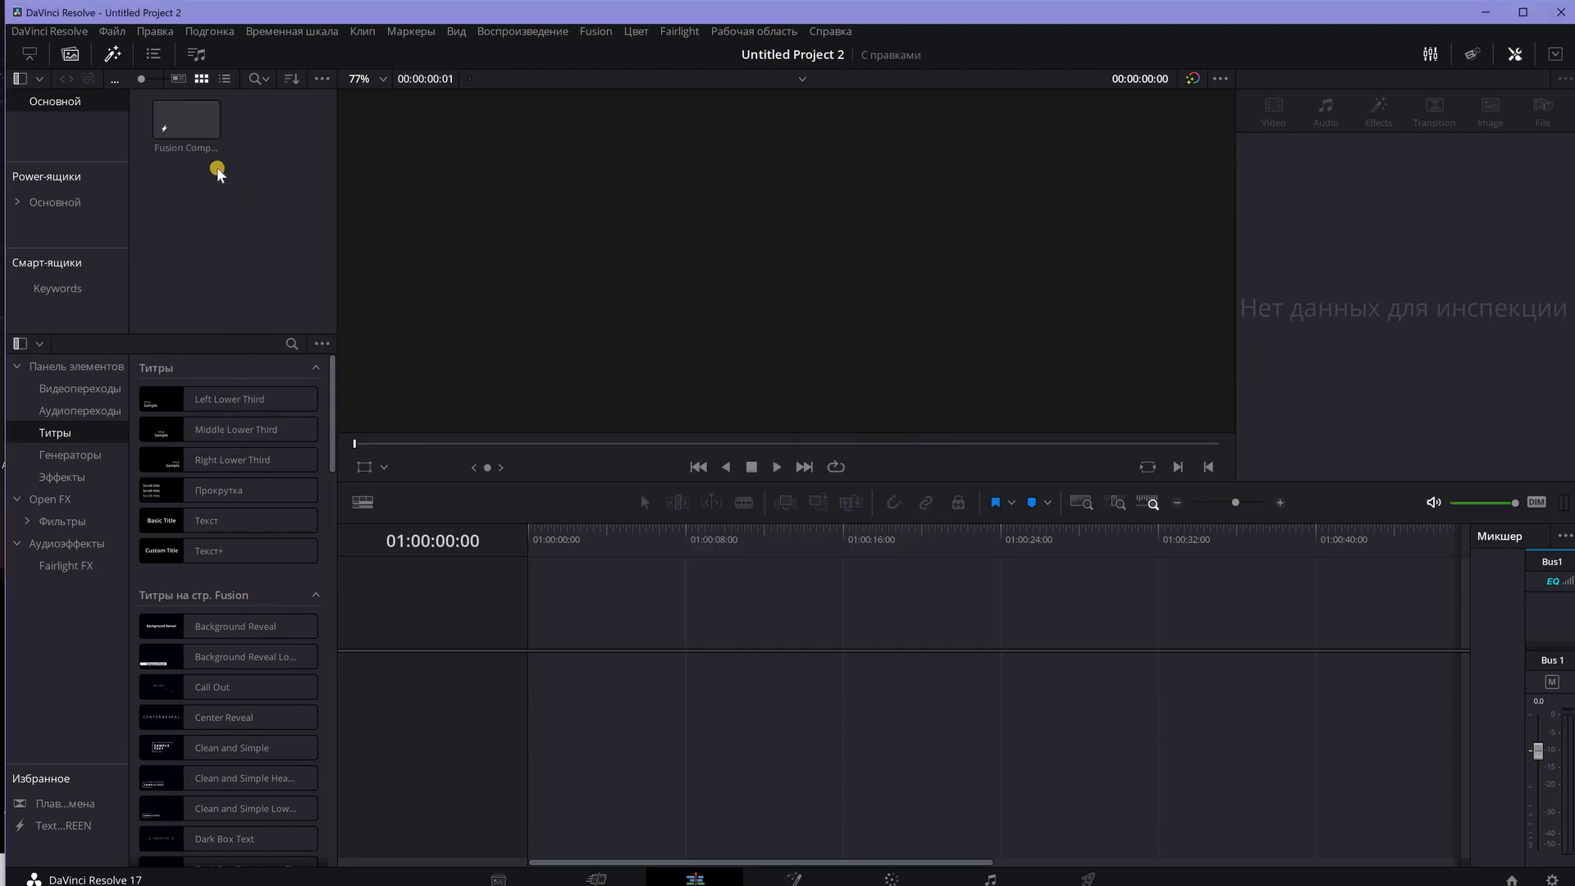
drag(200, 121, 567, 689)
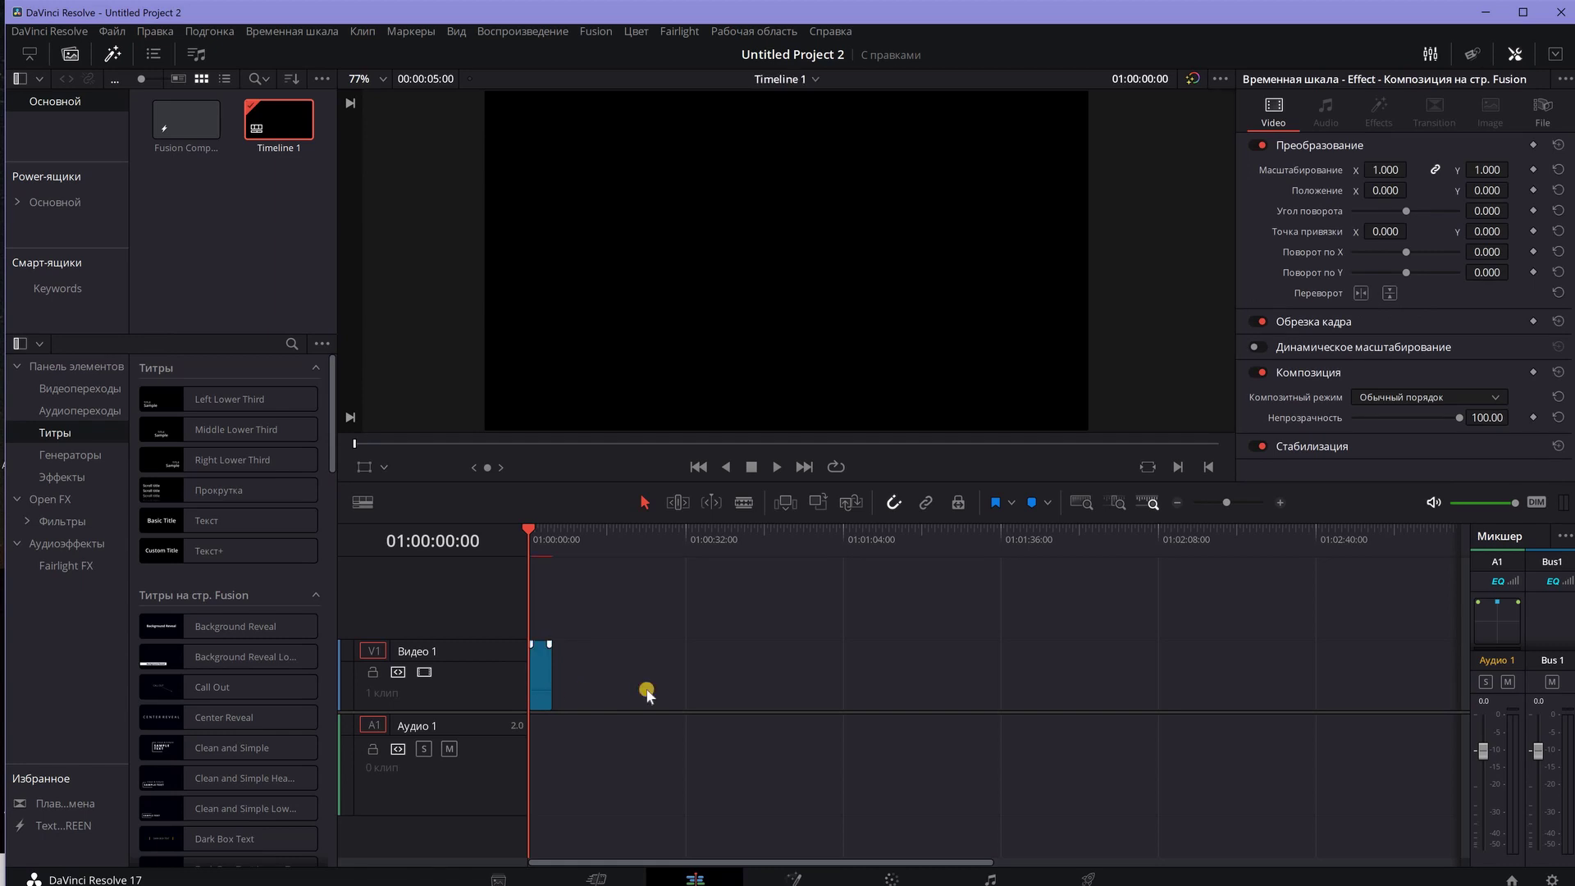
On the Fusion page, import the saved .comp title composition into the new clip
click(802, 877)
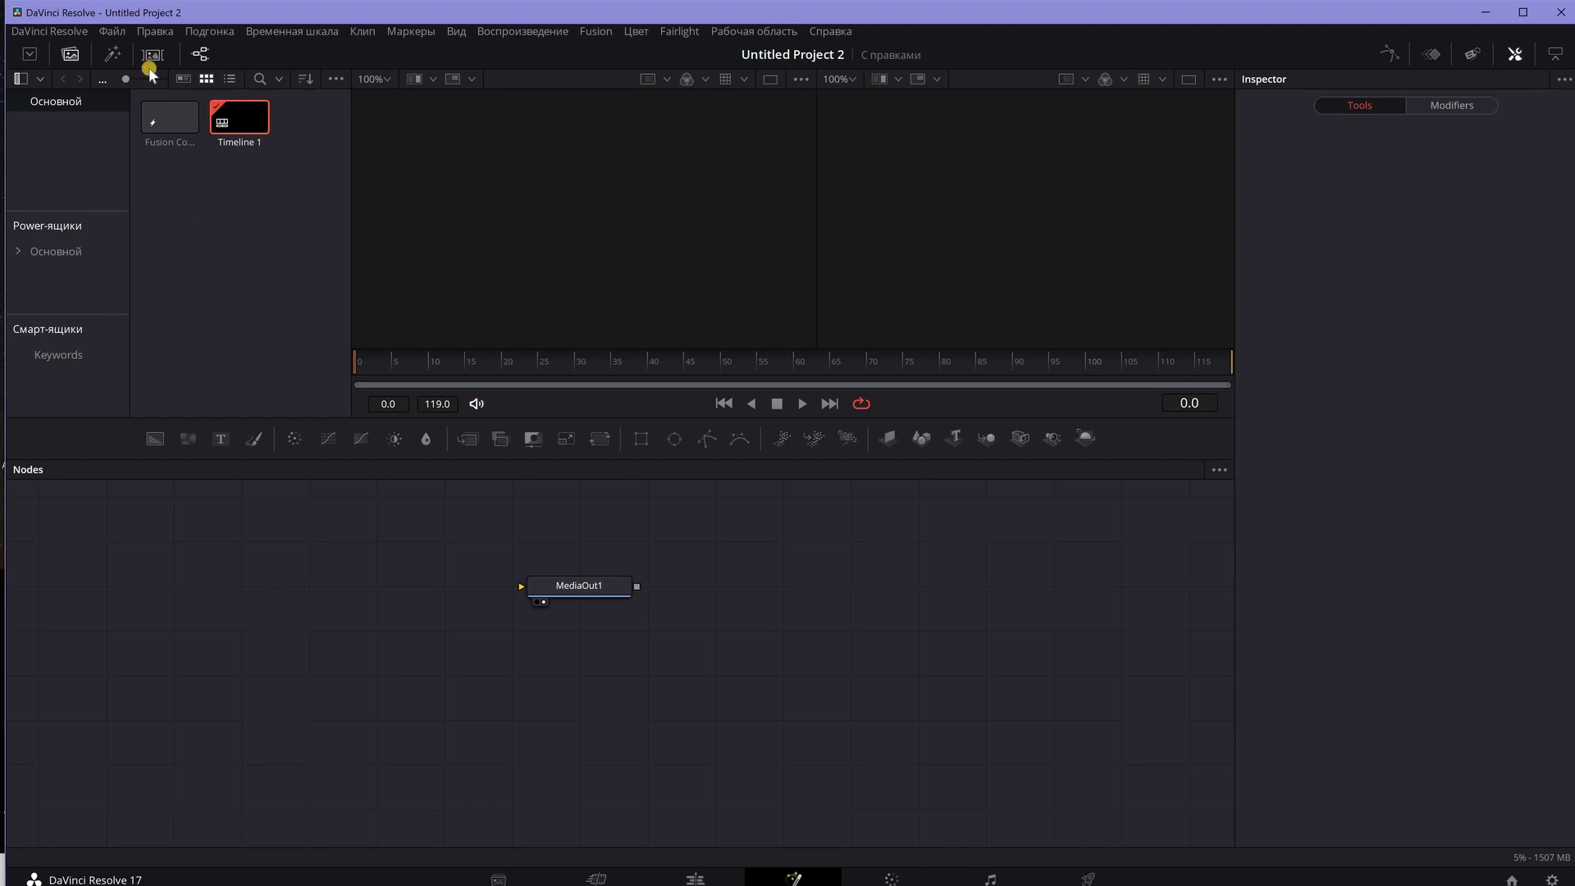
click(112, 33)
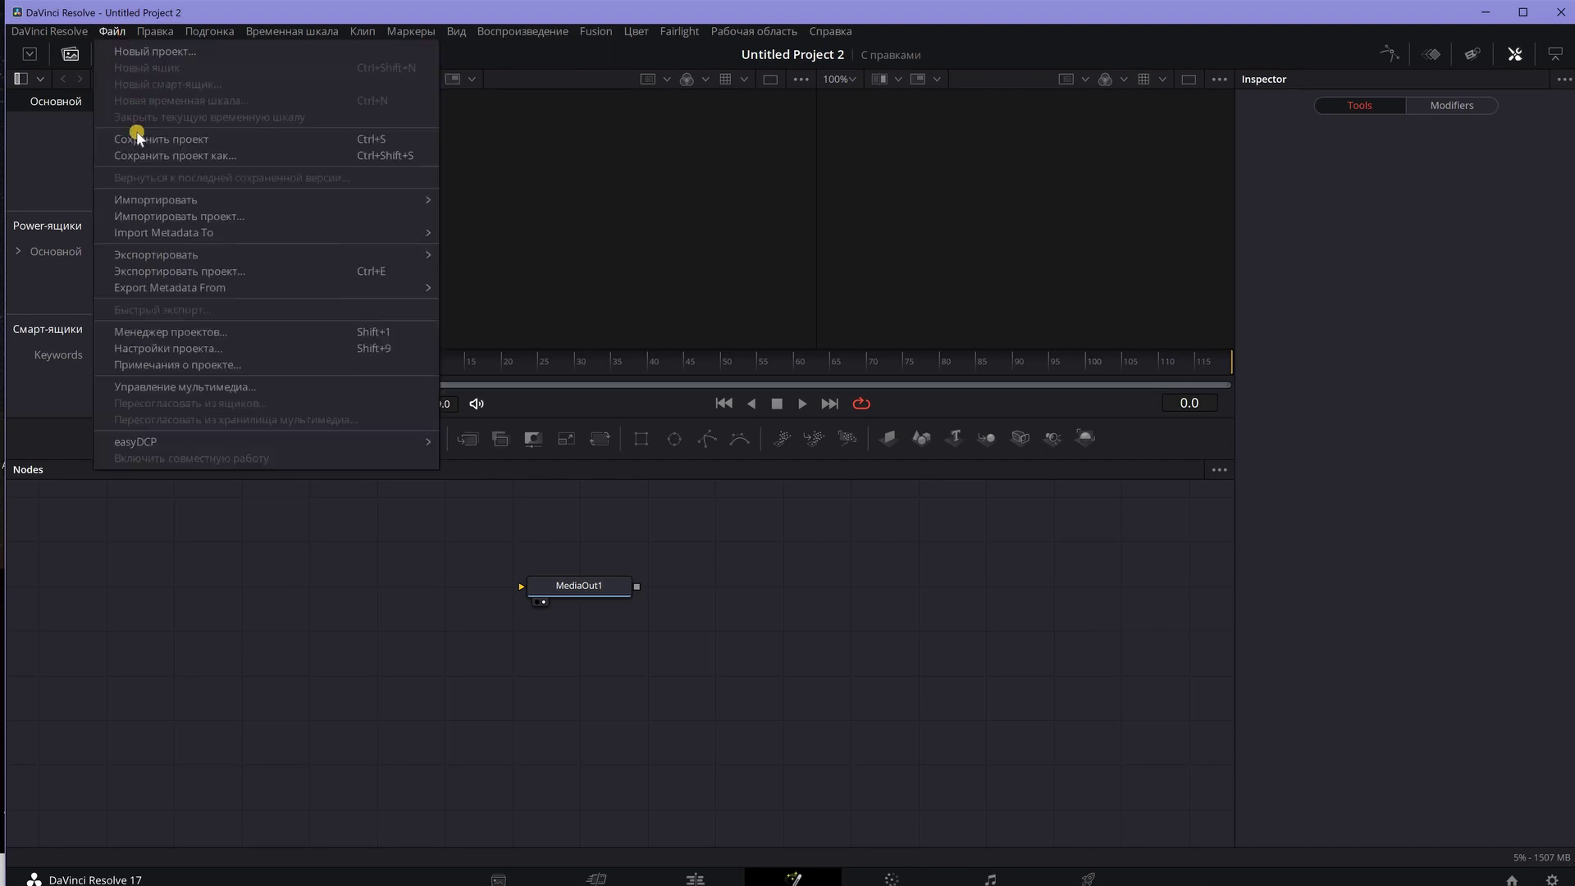
mouse_move(185, 202)
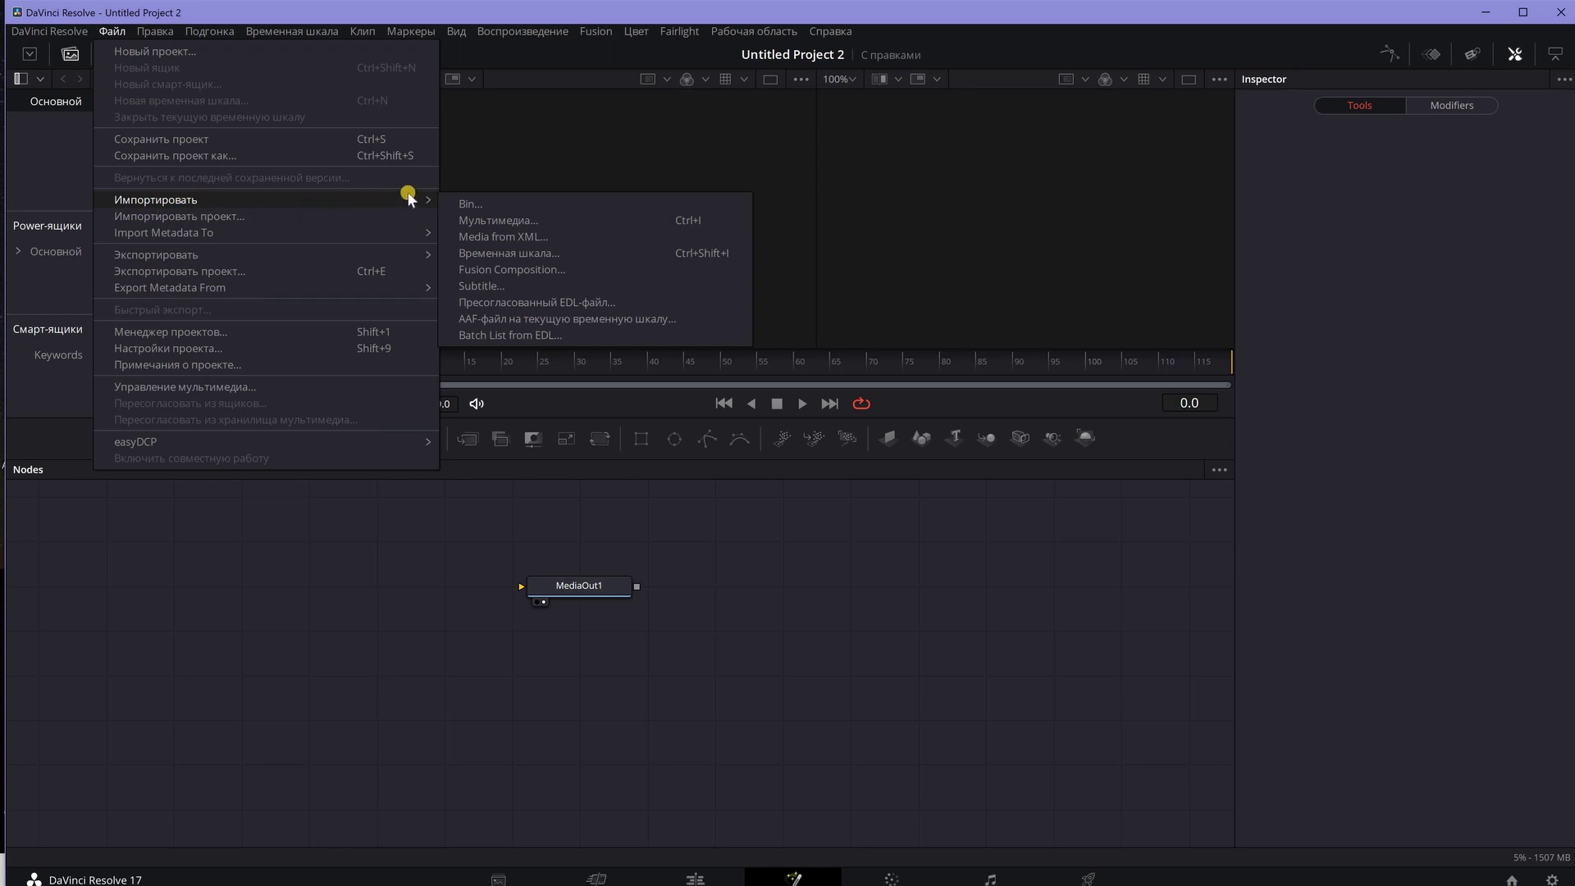
click(480, 271)
click(201, 194)
click(365, 368)
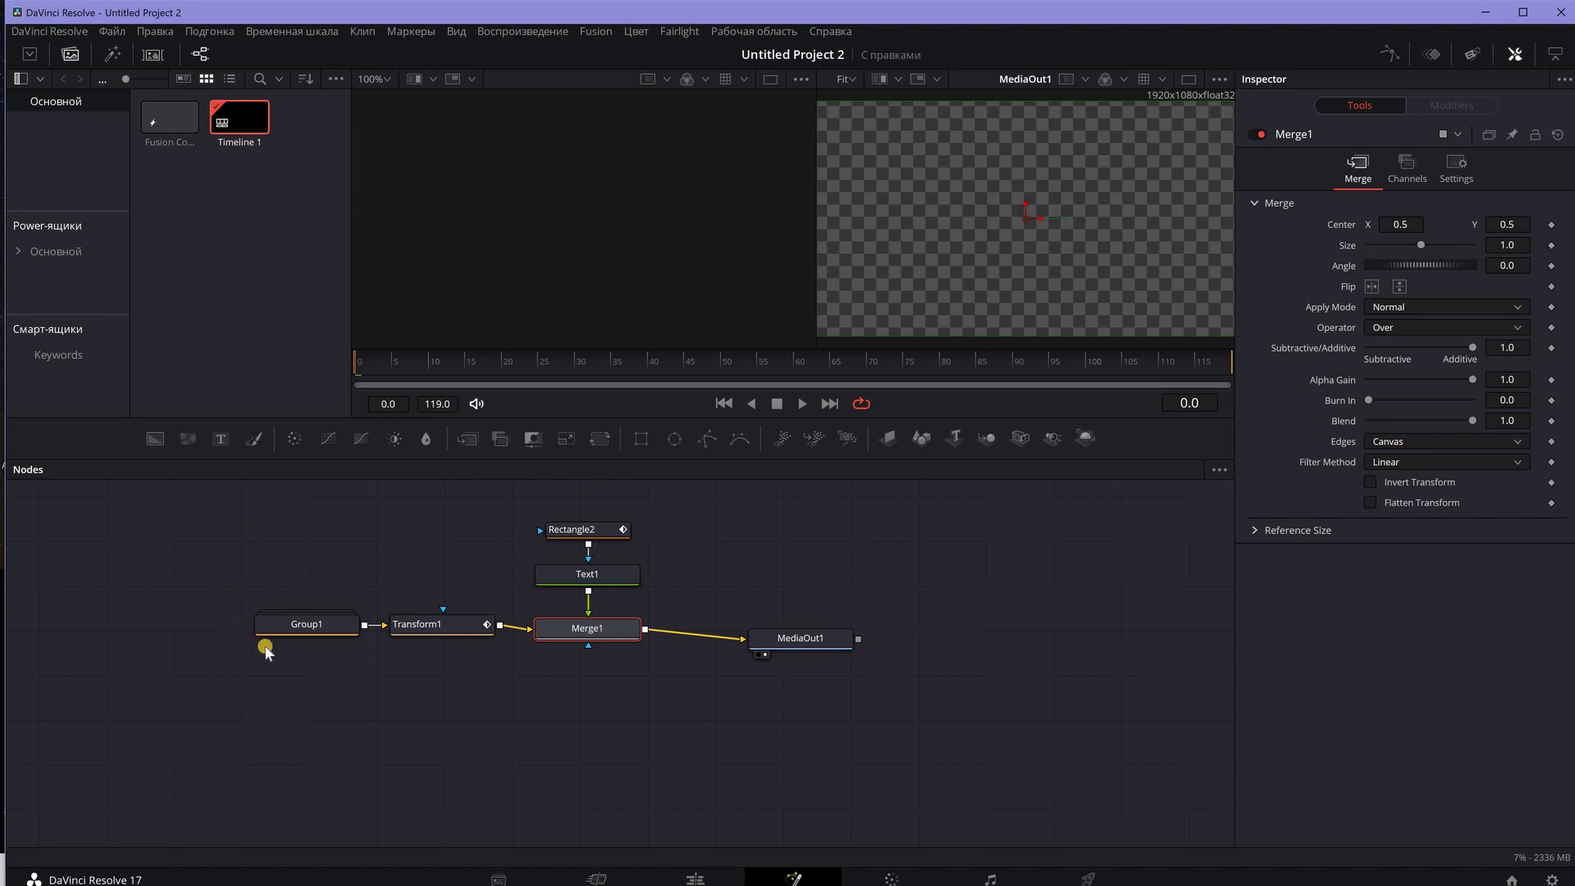
Change the Text1 node's text color to the basic green #00aa7f
click(579, 576)
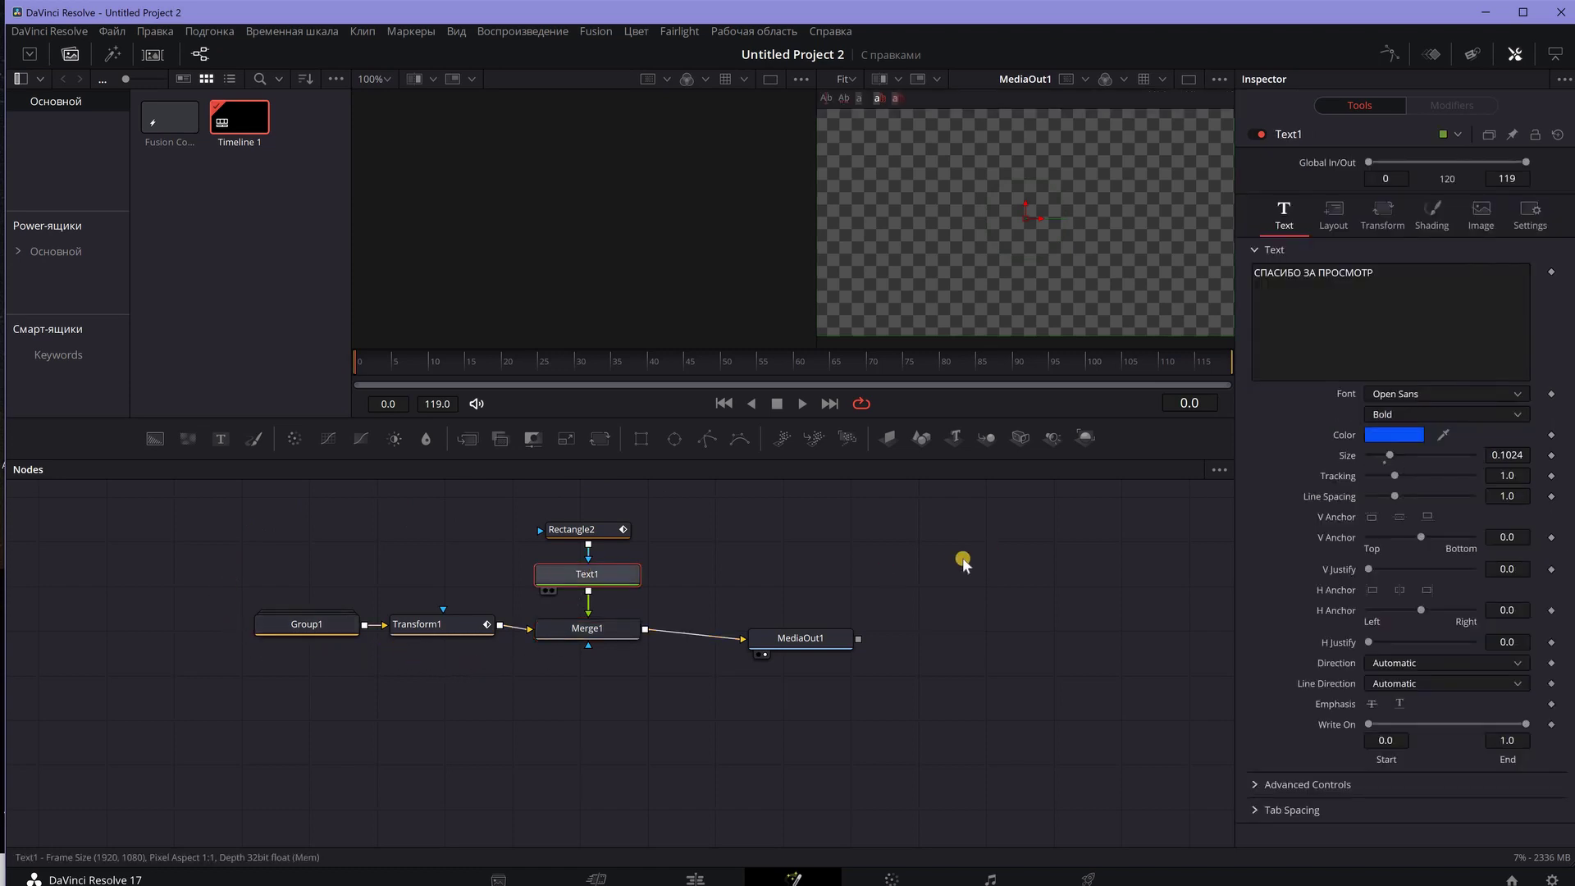
click(1401, 433)
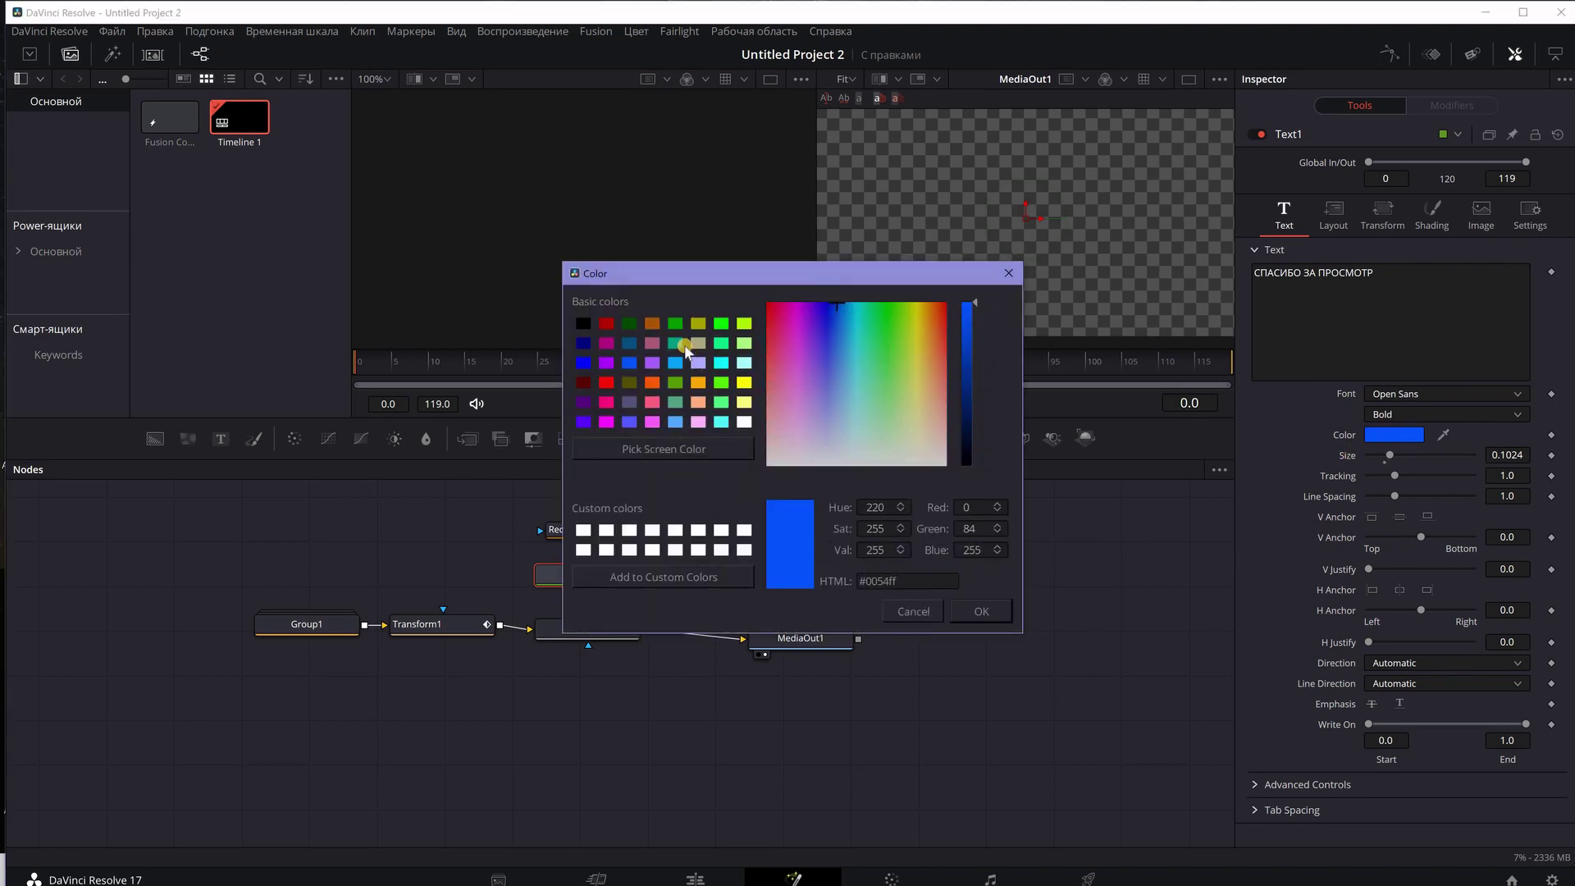
click(680, 344)
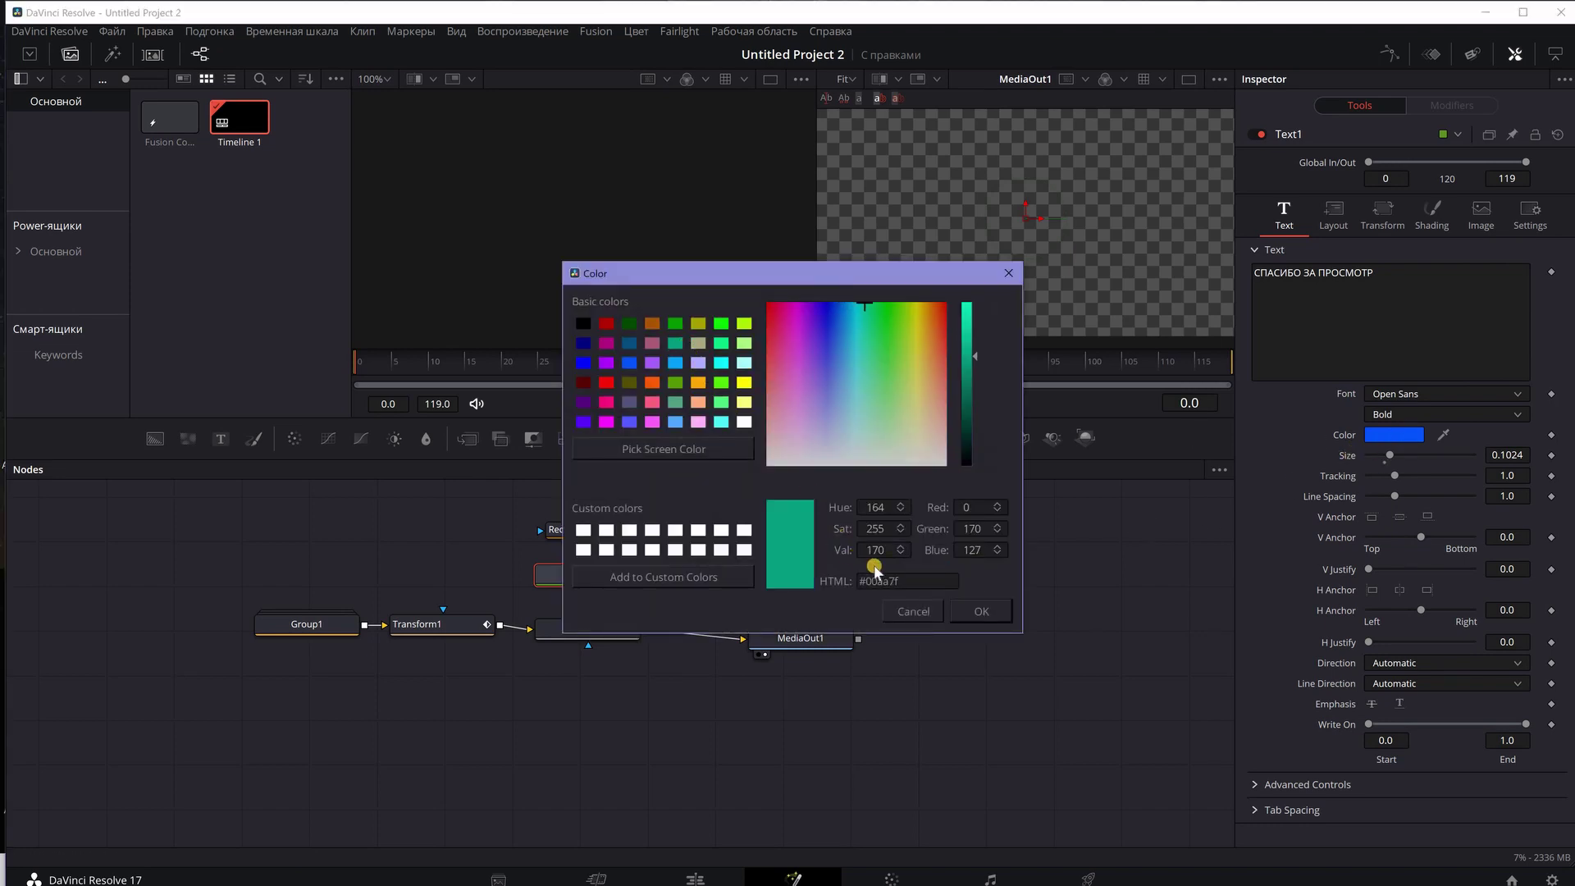
click(978, 611)
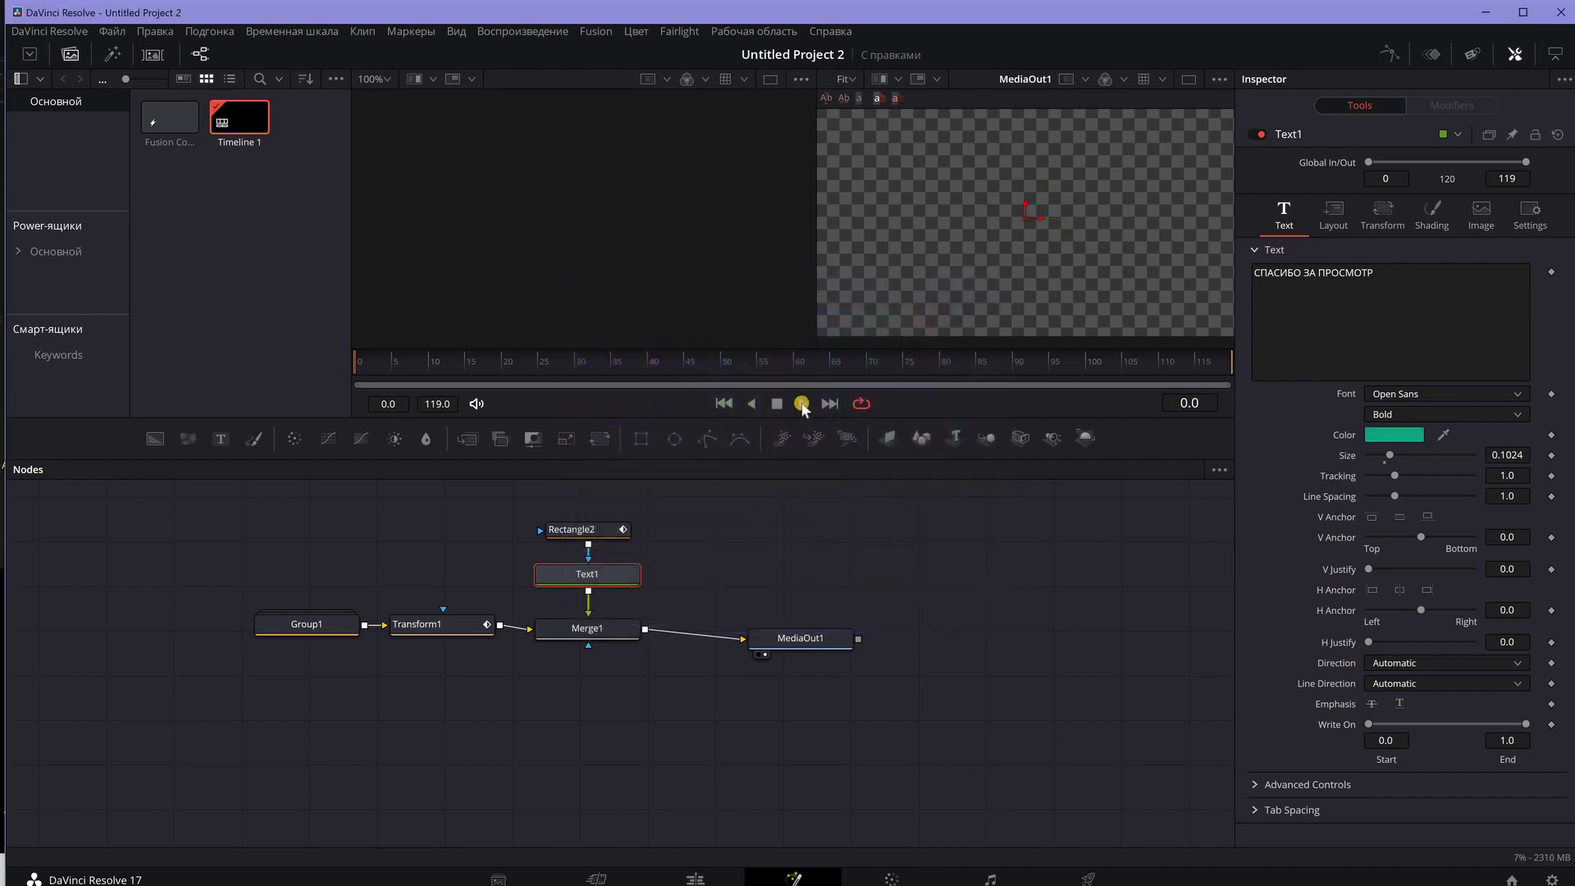
Play back the recolored title on the Fusion page, then return to the Edit page and play it on the timeline
key(space)
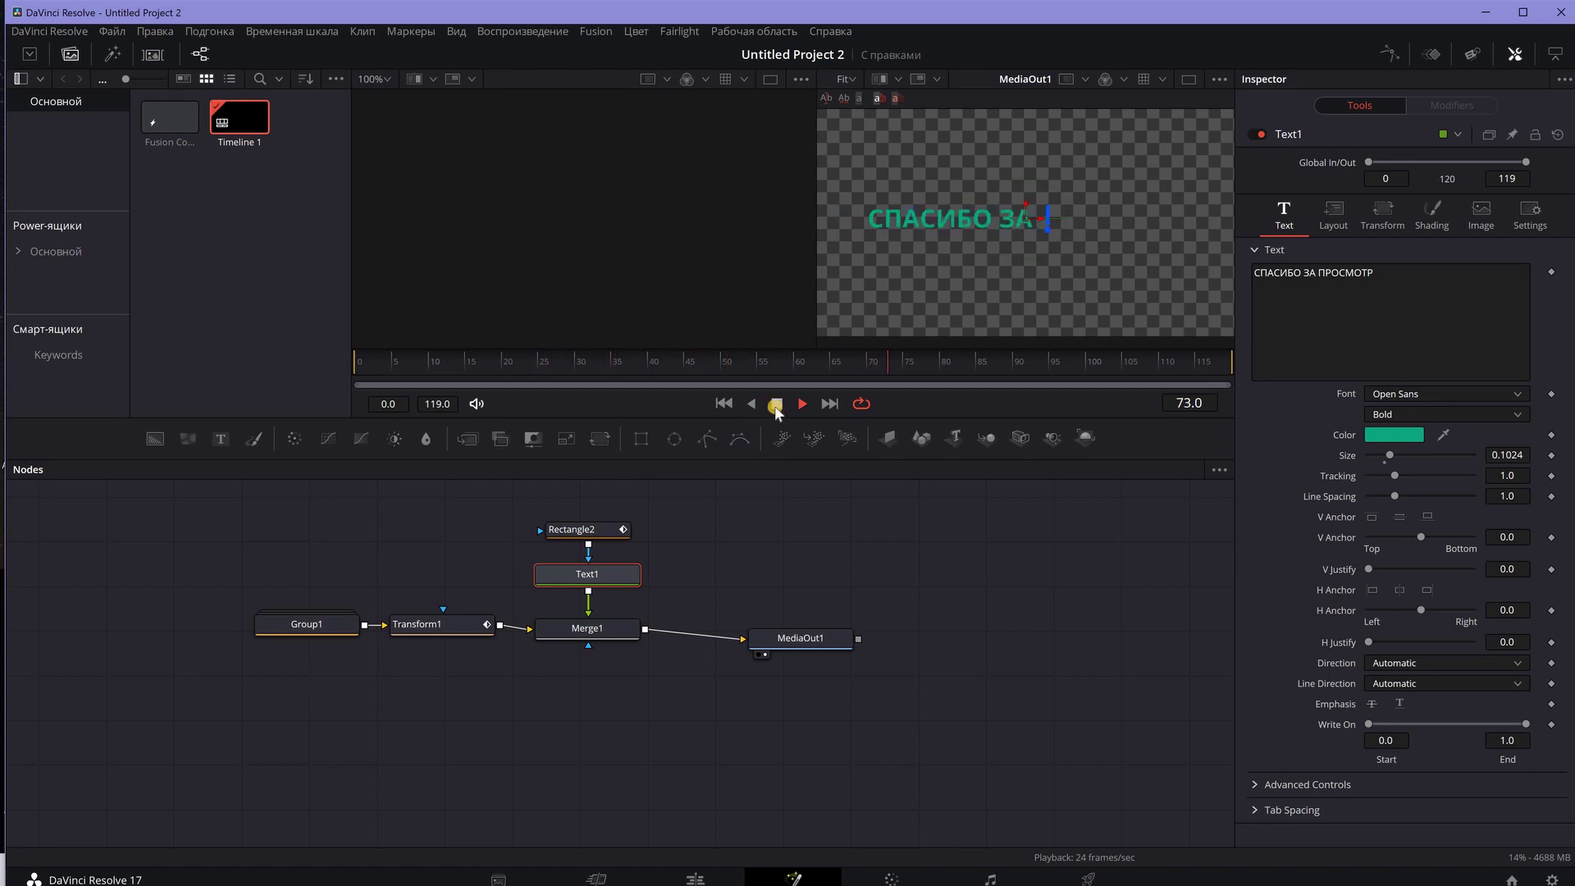
key(shift+4)
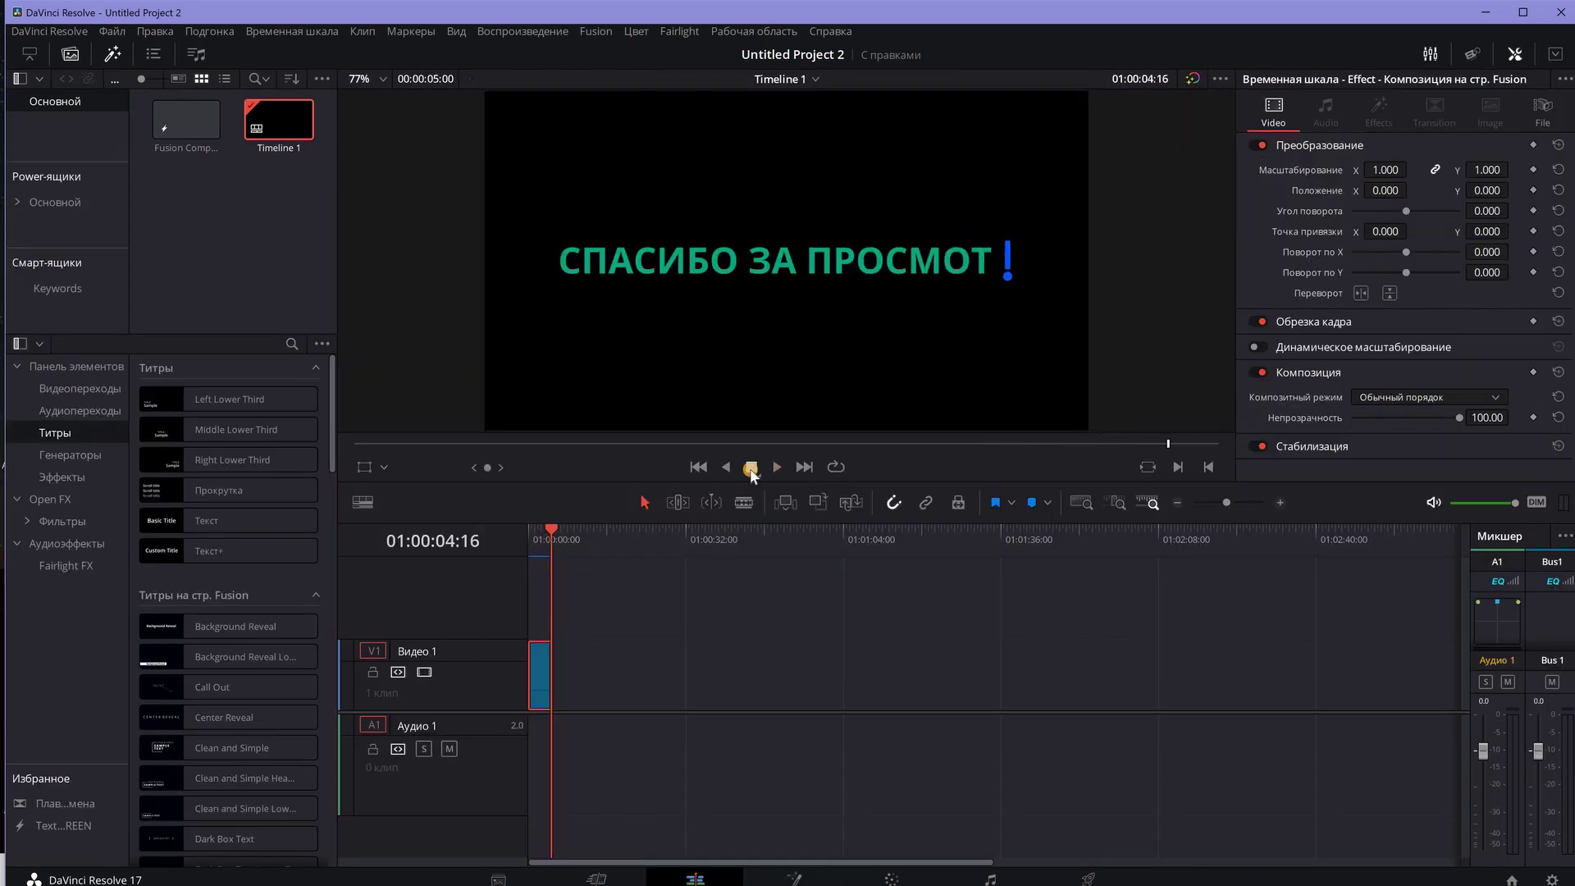
click(771, 467)
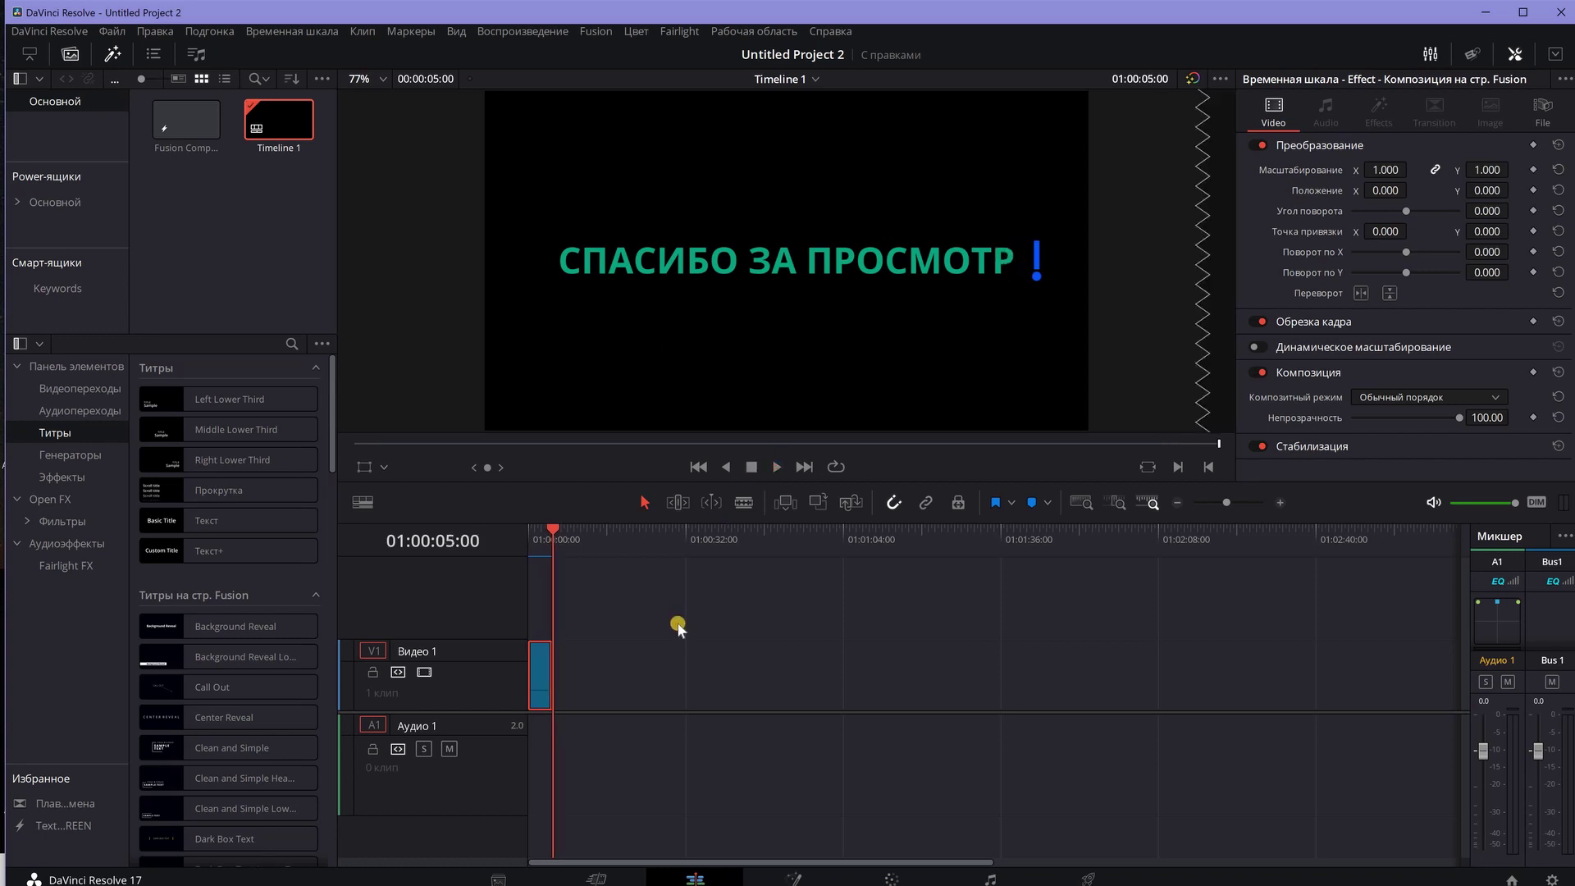